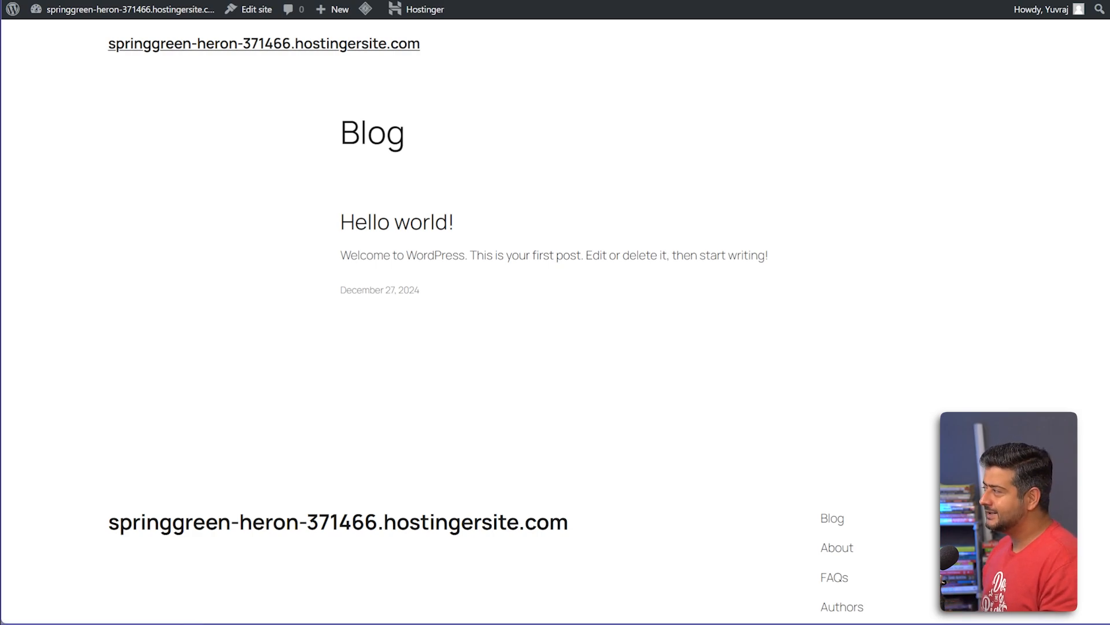
Switch to the site's WordPress admin dashboard and open its General Settings
mouse_move(122, 10)
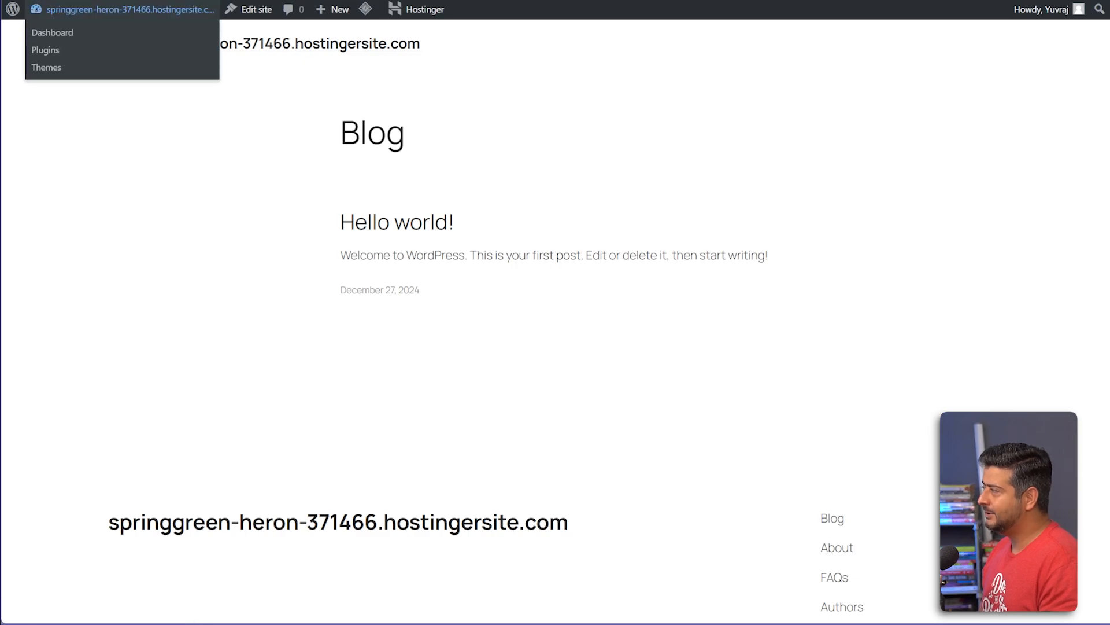
key("ctrl+Tab")
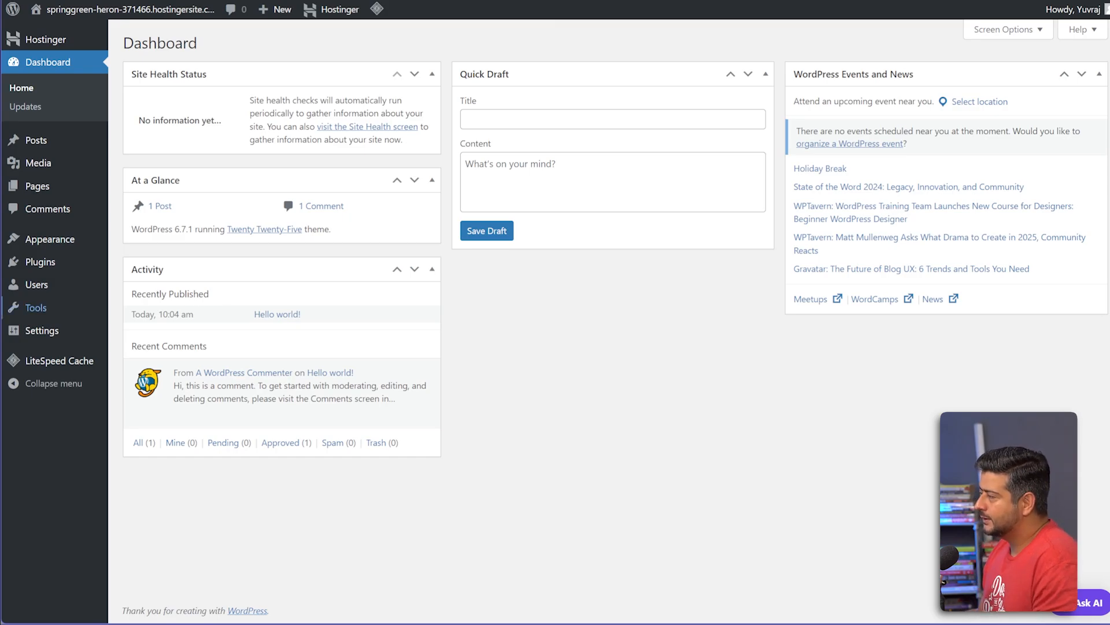
mouse_move(41, 330)
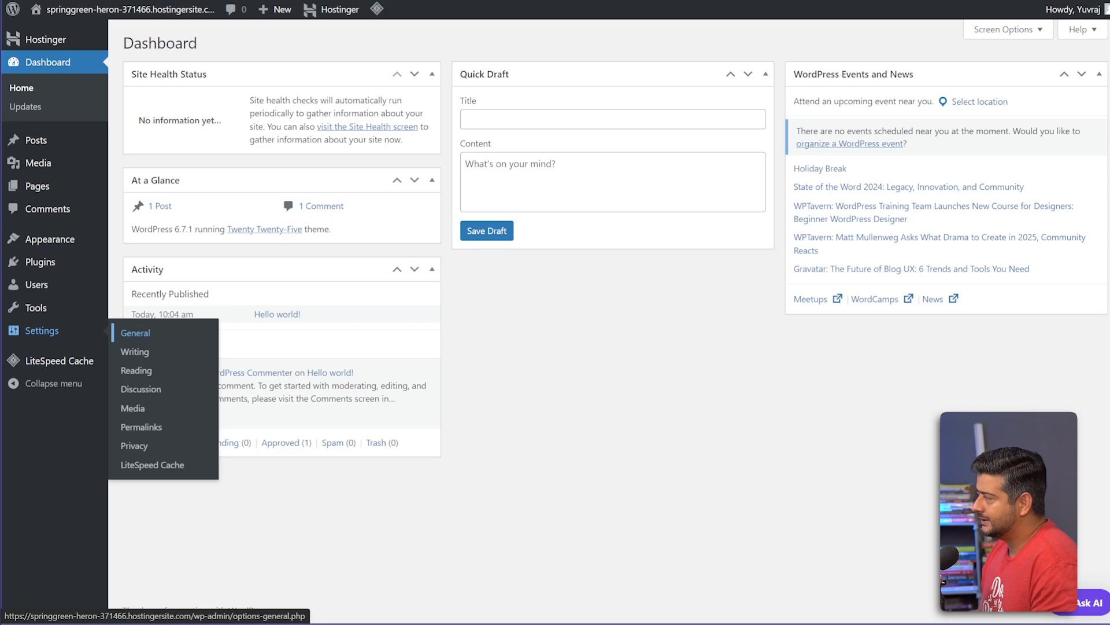
left_click(135, 333)
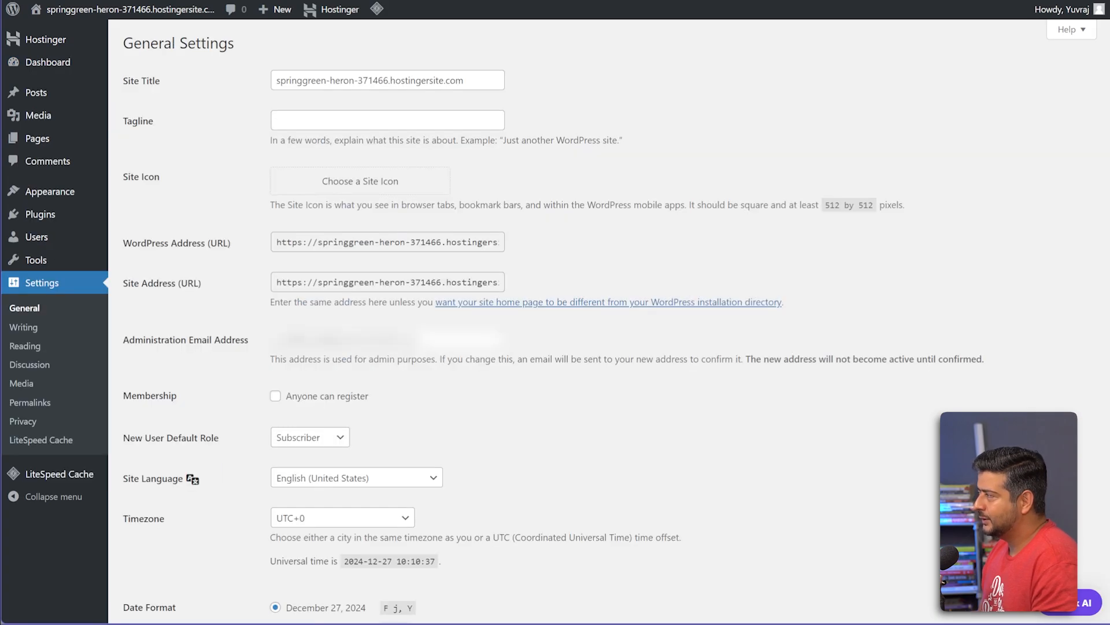
Replace the site title with the owner's first name in possessive form followed by "Website", save the settings and dismiss the notice
left_click_drag(467, 81, 280, 81)
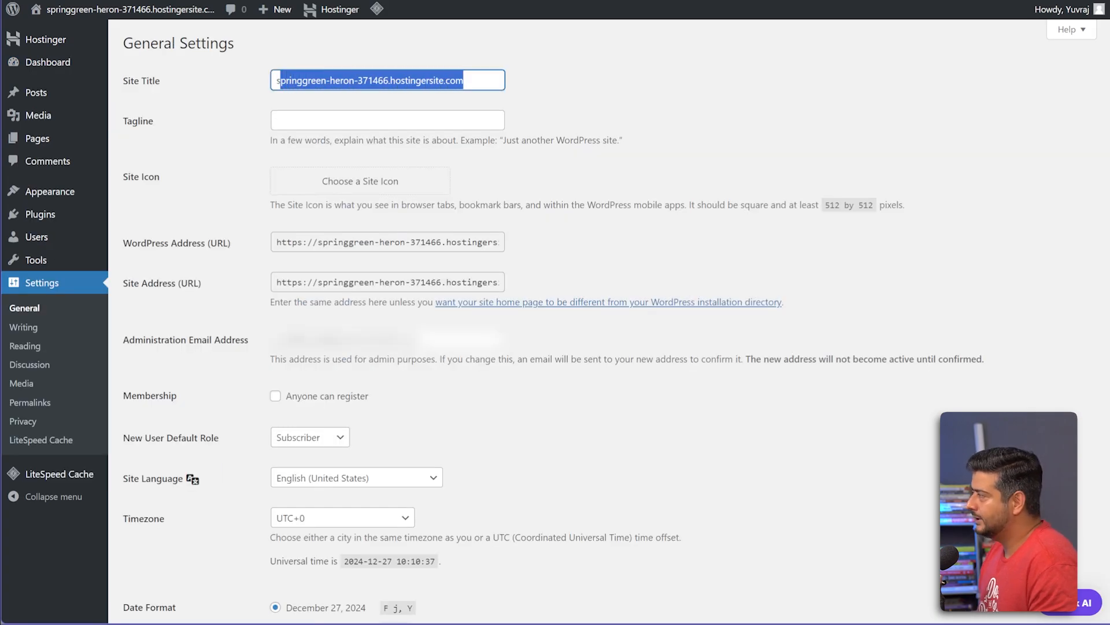
key("BackSpace")
key("BackSpace")
type("Yuvraj's Website")
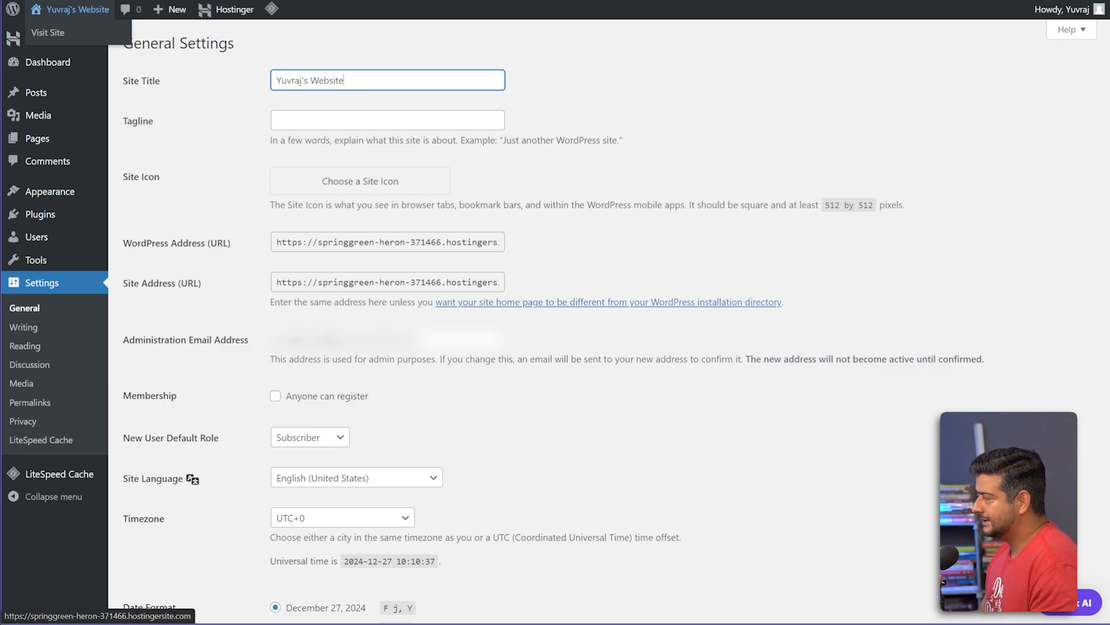
scroll(550, 318, "down", 5)
scroll(578, 318, "down", 2)
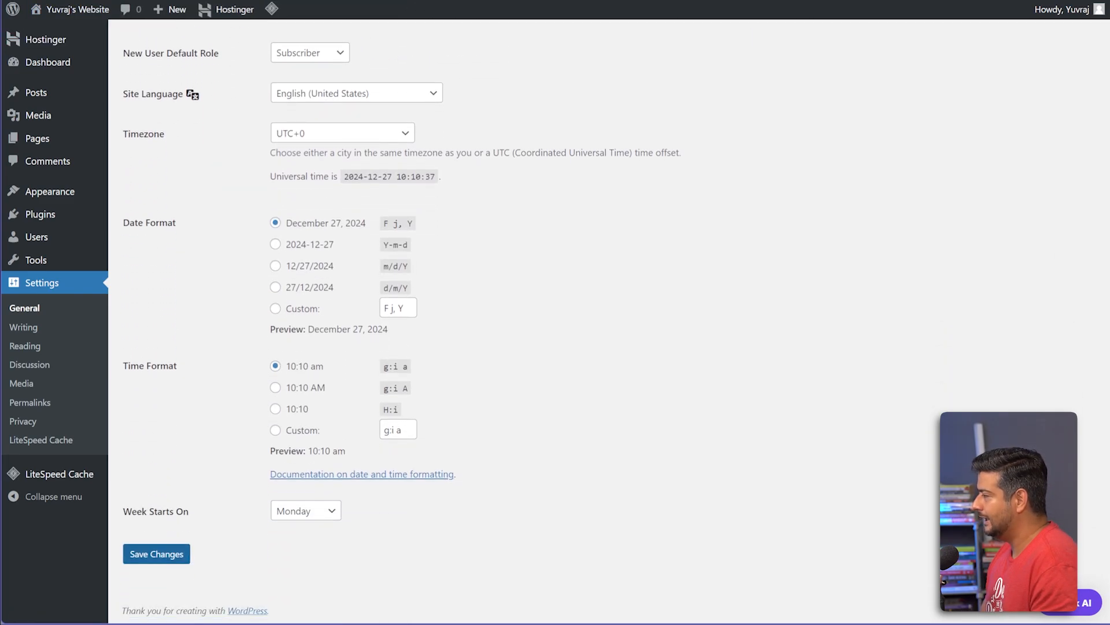
left_click(156, 553)
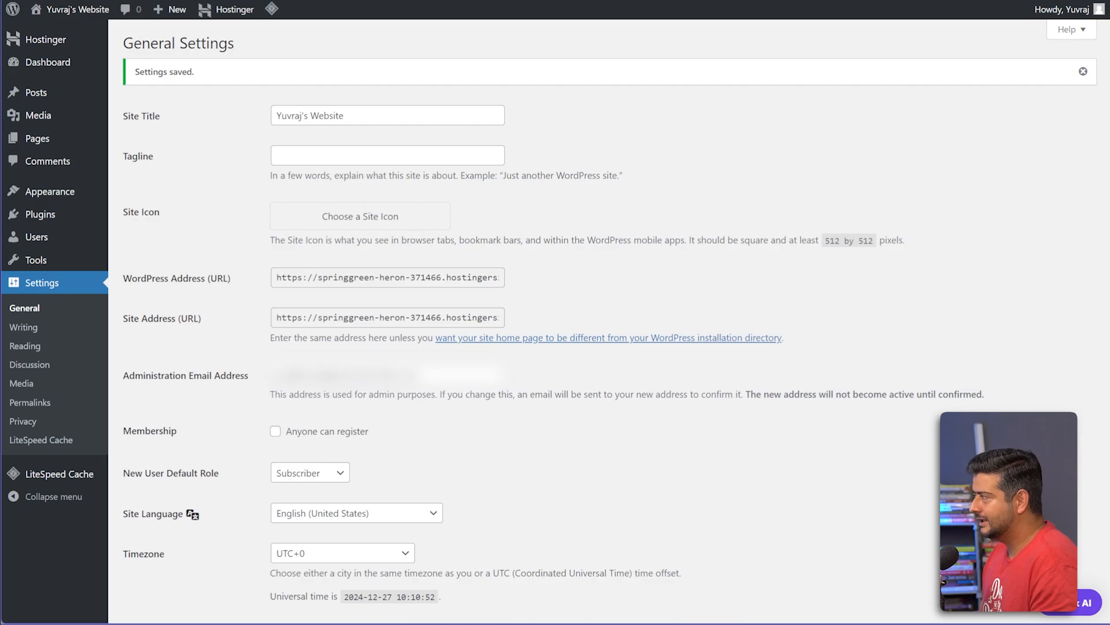
left_click(1083, 71)
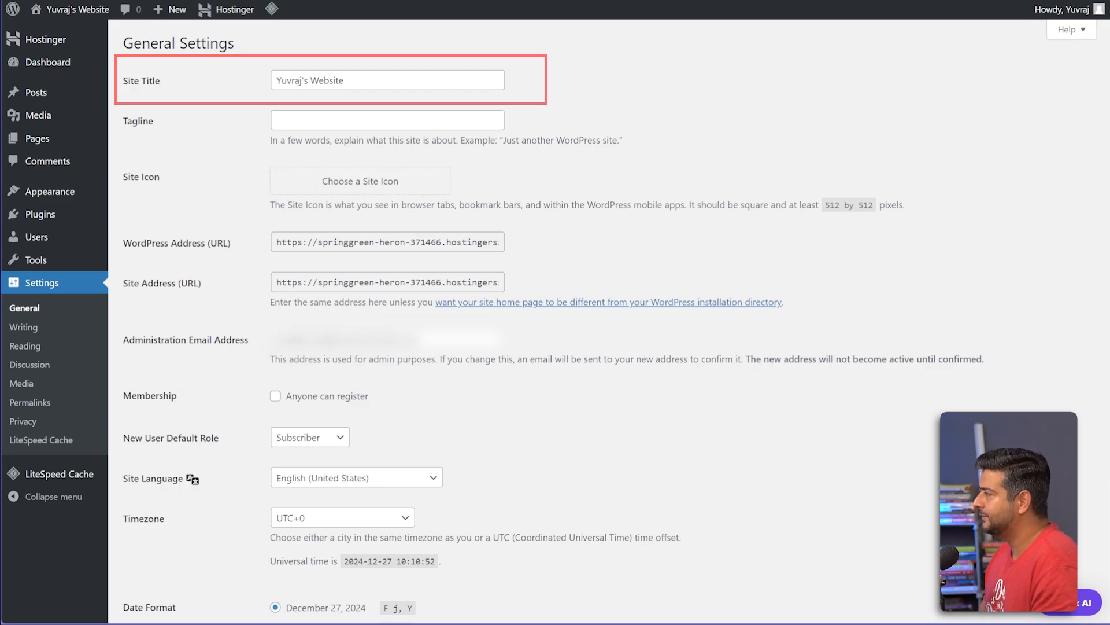
Set the site's timezone to UTC+5:30 and save the general settings
scroll(611, 321, "down", 2)
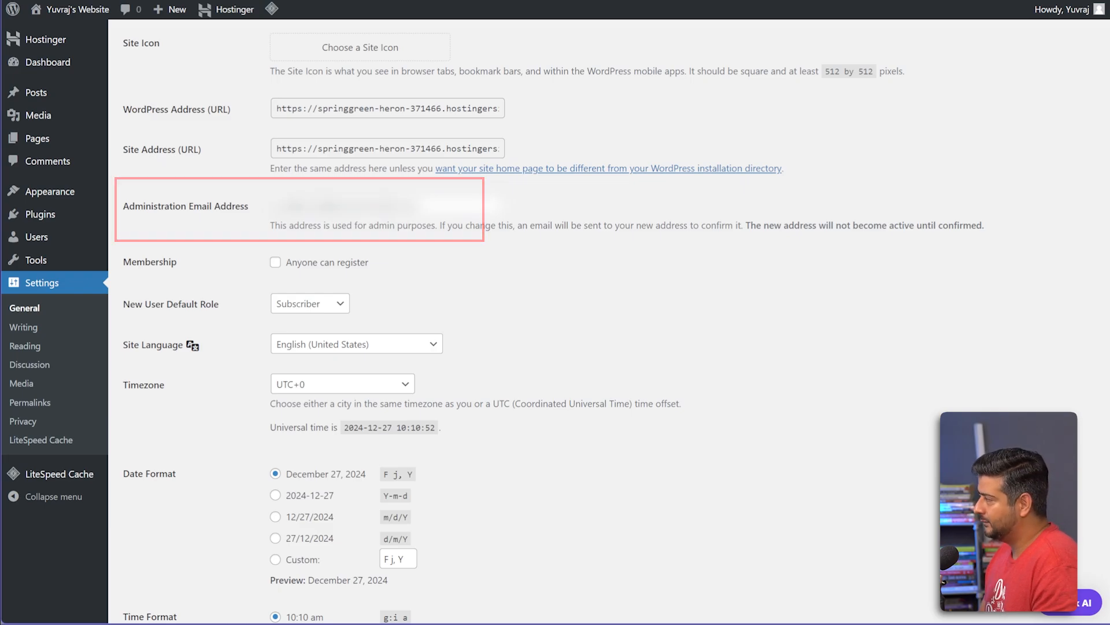
scroll(611, 321, "down", 2)
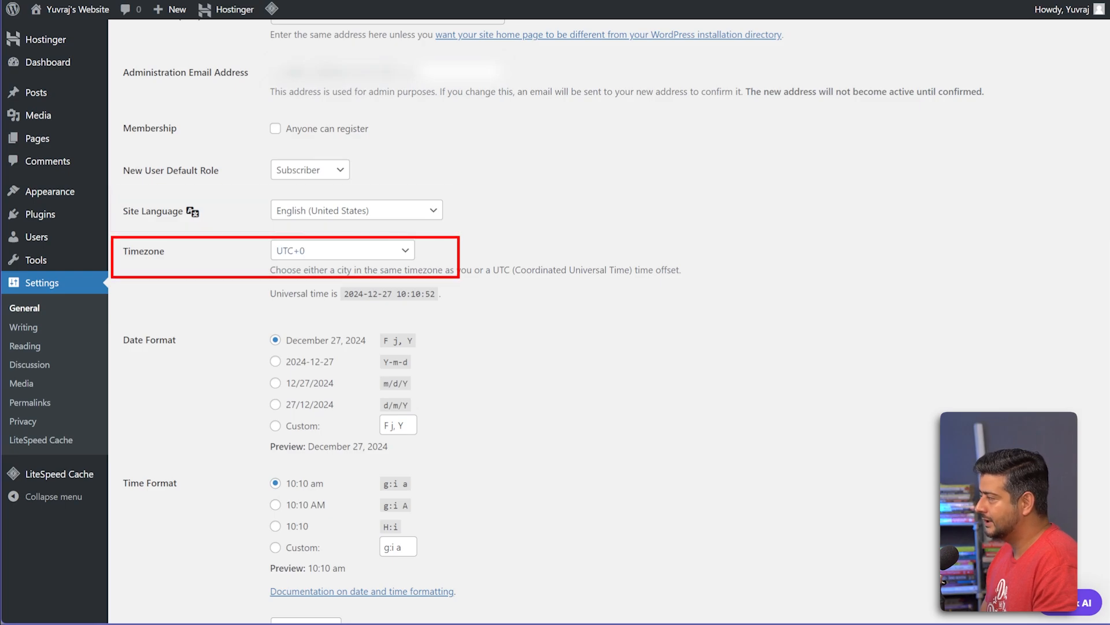
left_click(342, 250)
scroll(342, 291, "down", 9)
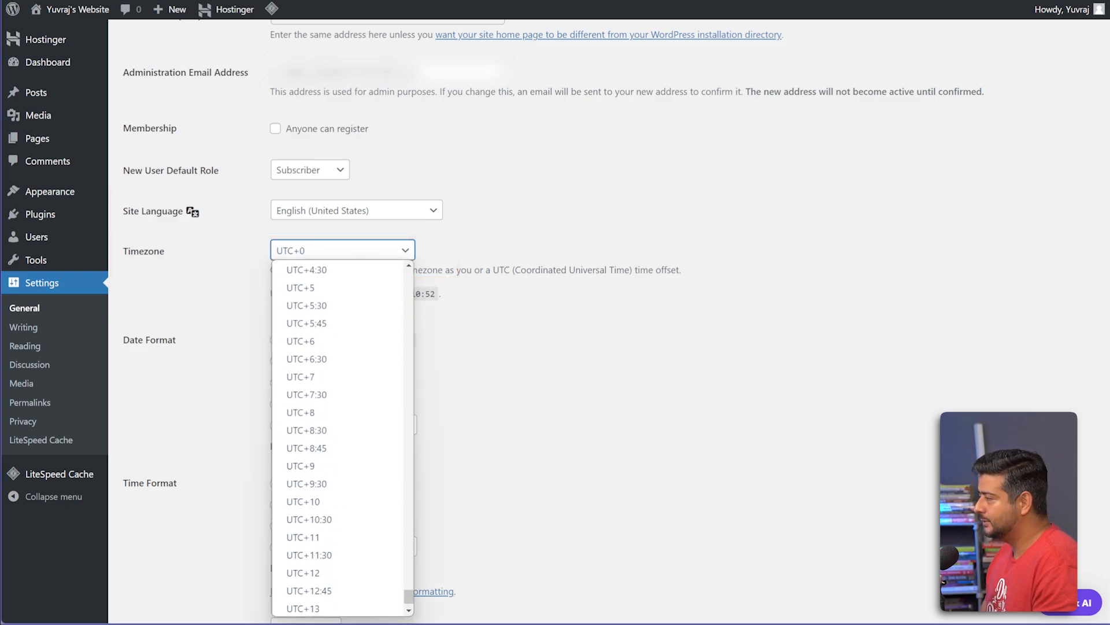
scroll(342, 438, "down", 1)
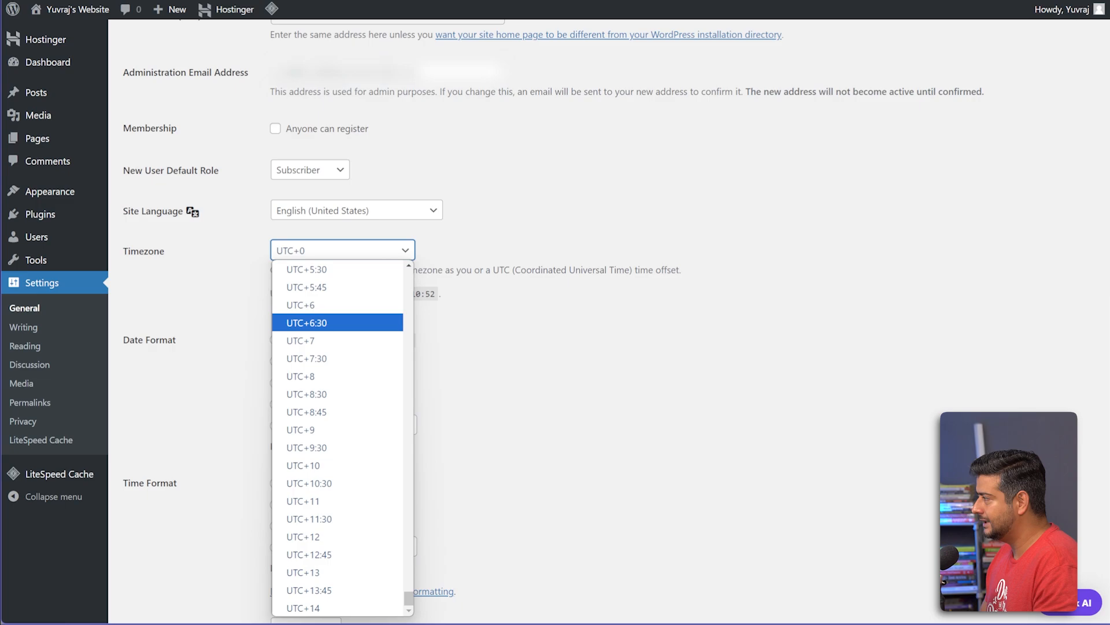
left_click(306, 269)
left_click(555, 250)
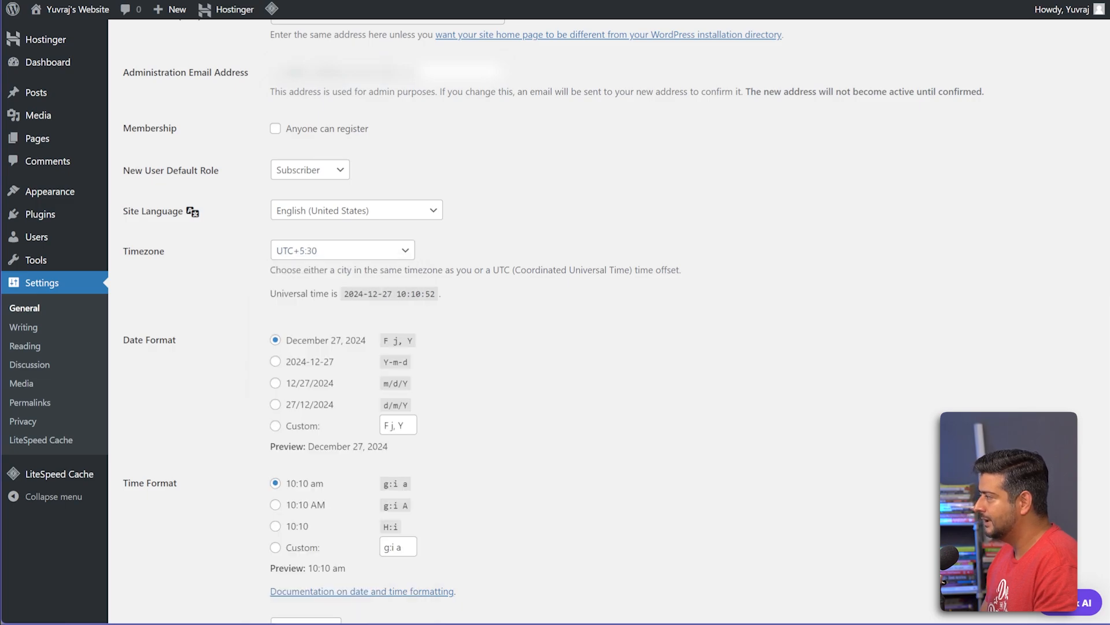
scroll(599, 320, "down", 2)
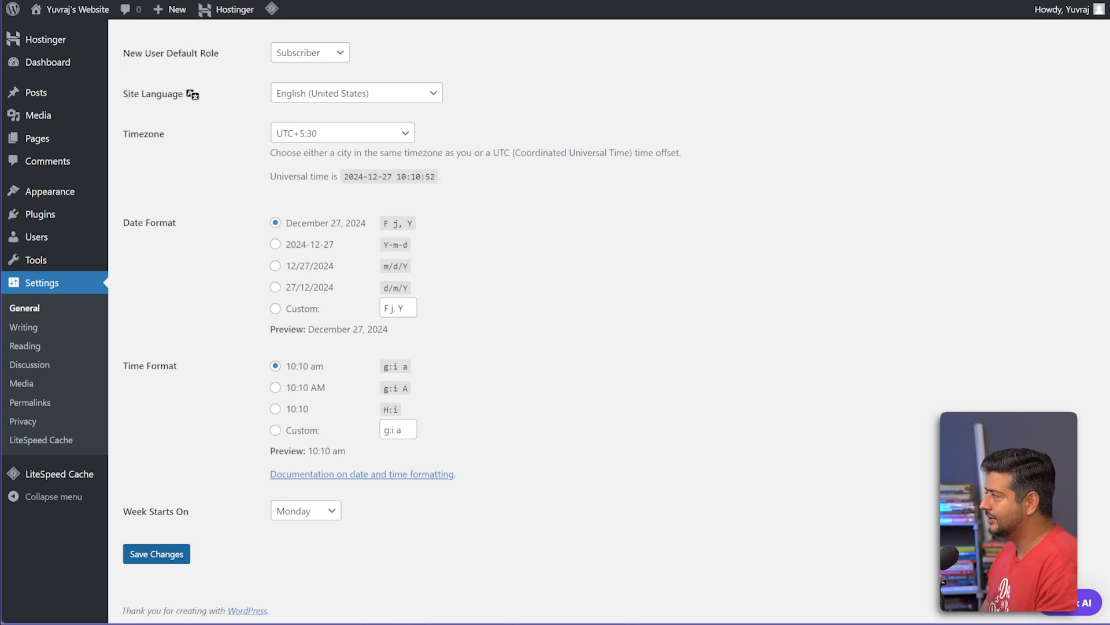
left_click(156, 554)
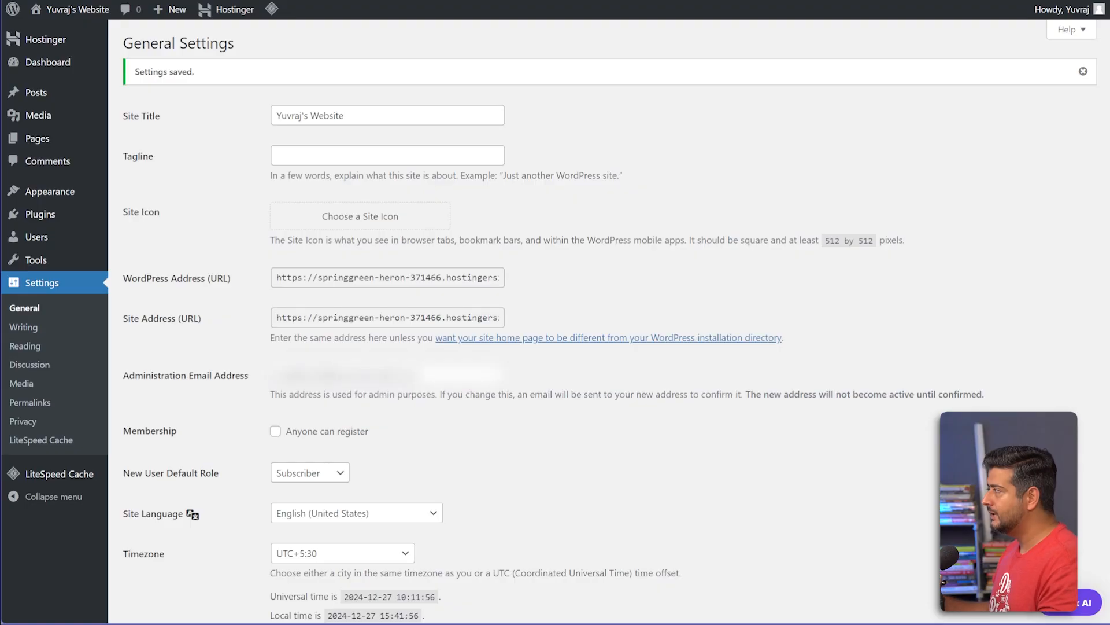
Open the WPBeginner website in a new browser tab
key("ctrl+t")
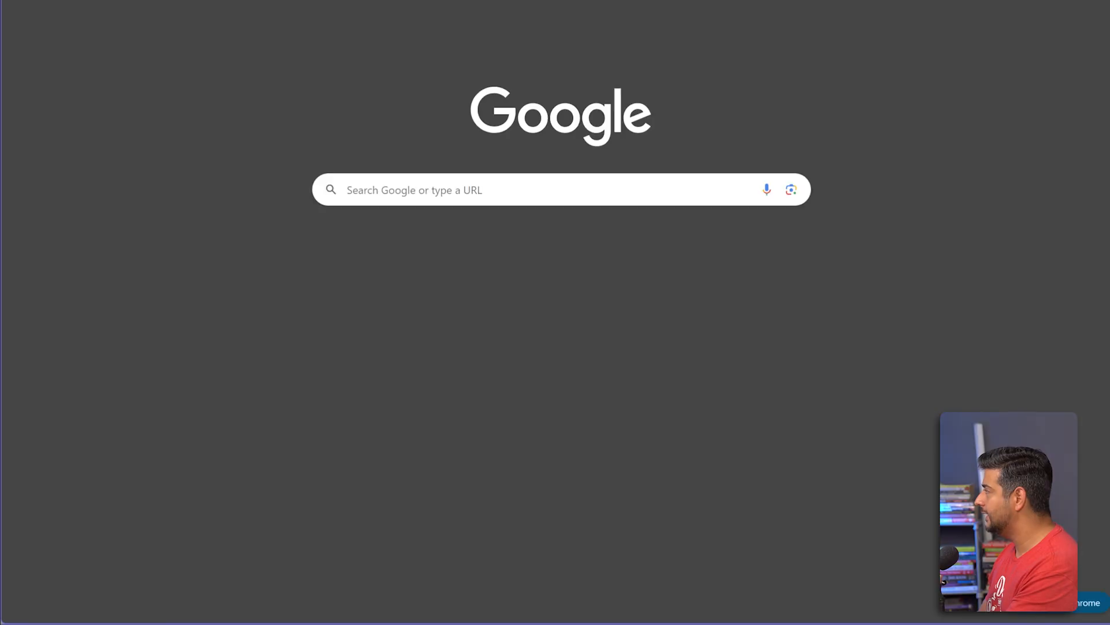
type("wp")
key("Return")
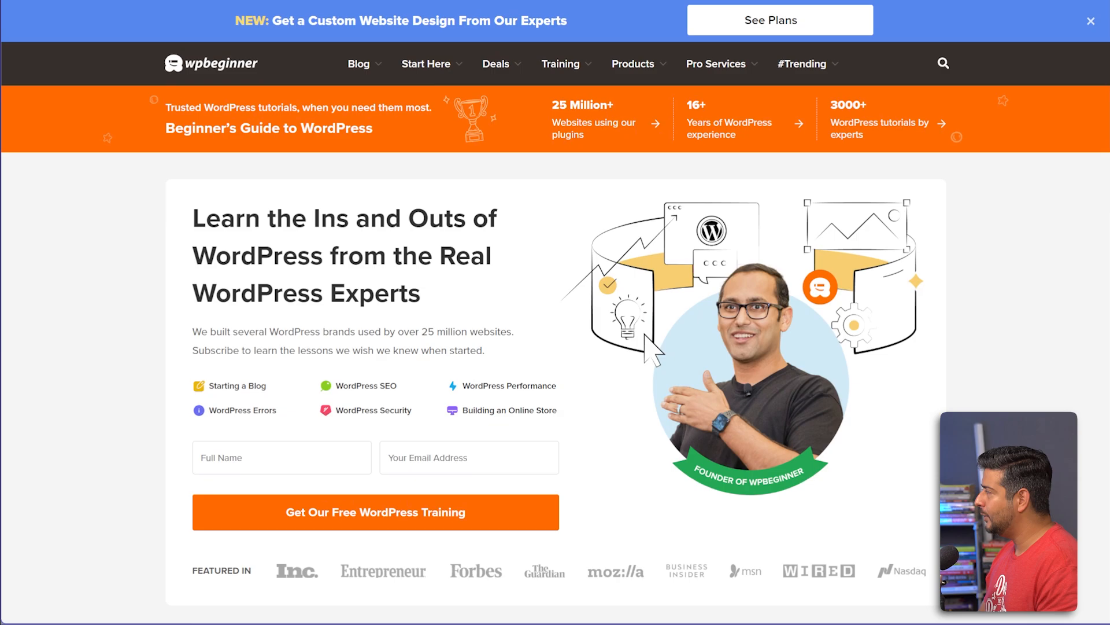
Look through the sections of the WPBeginner home page down to the footer and return to its beginning
scroll(555, 312, "down", 1)
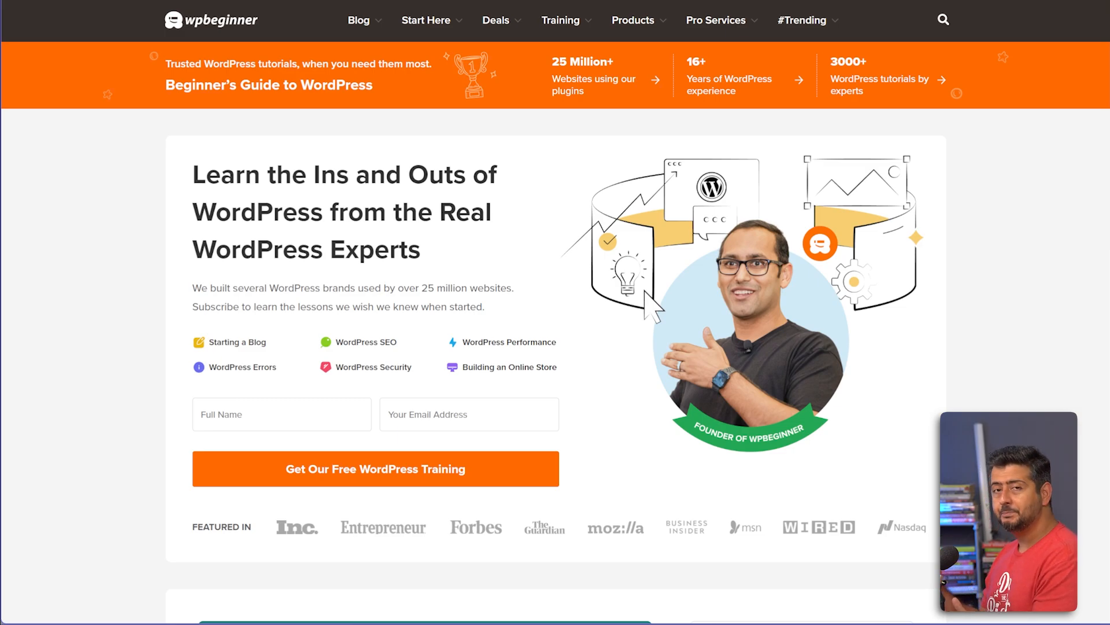
scroll(556, 312, "down", 13)
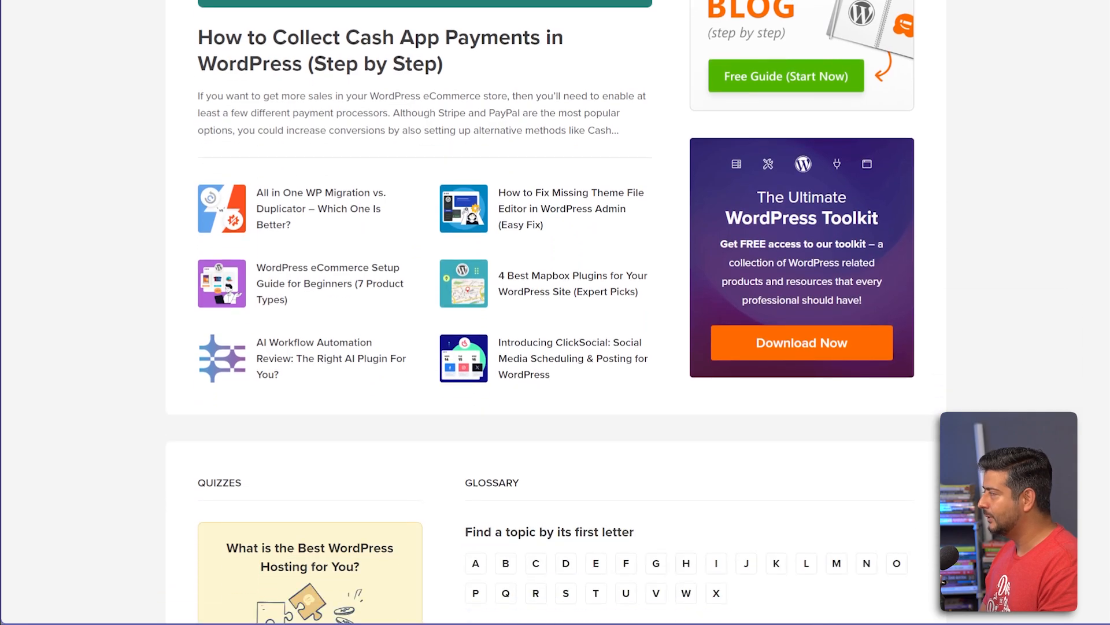
scroll(556, 312, "down", 3)
scroll(555, 312, "down", 12)
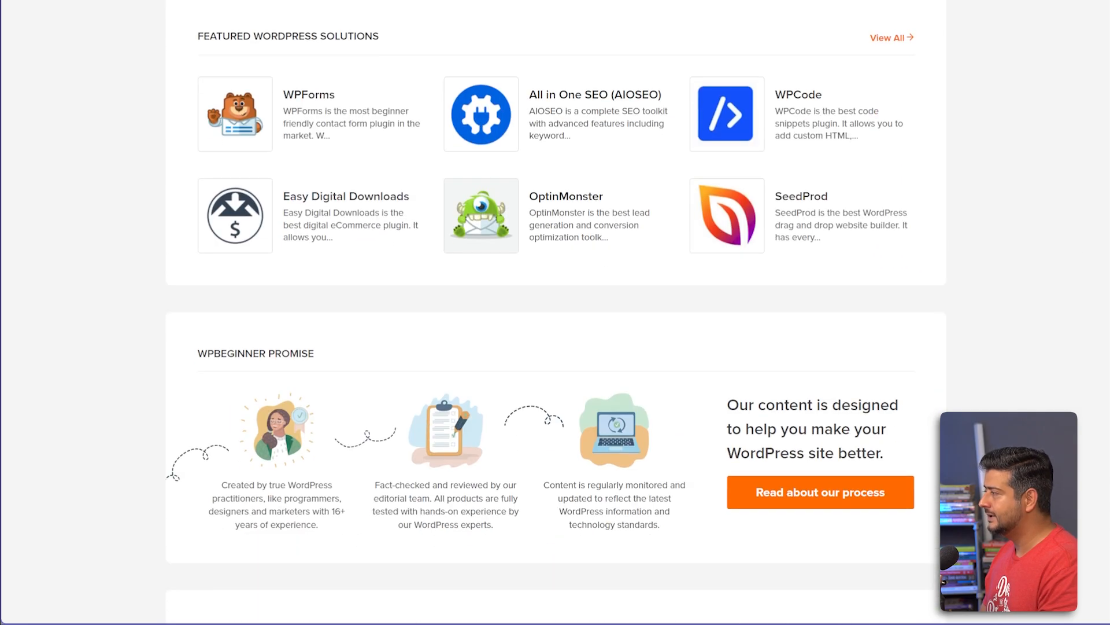
scroll(555, 312, "down", 10)
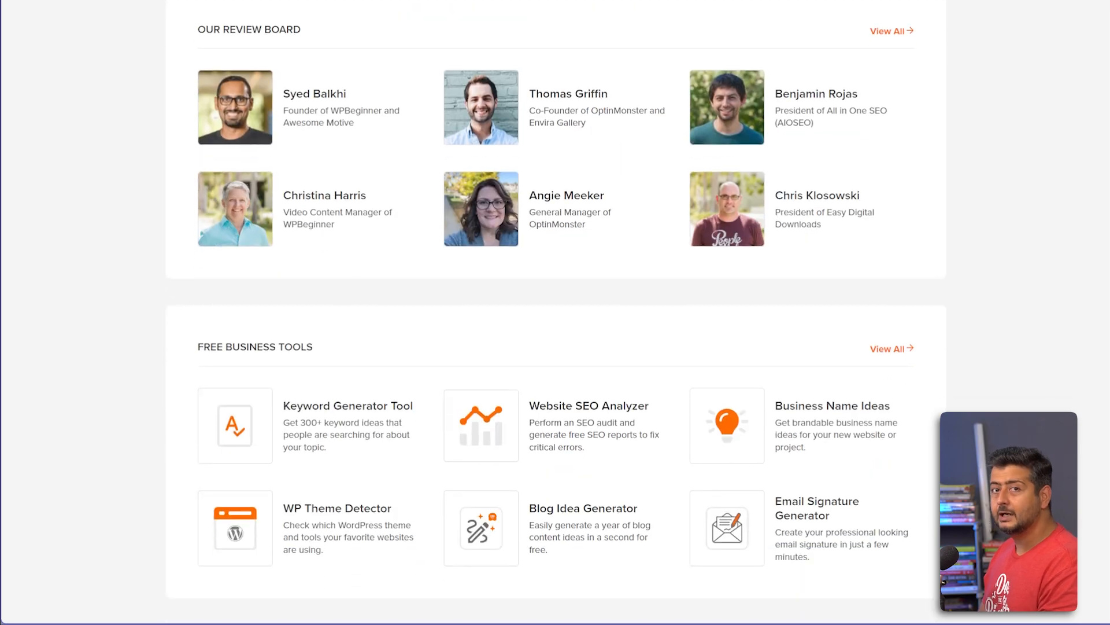
scroll(555, 312, "down", 12)
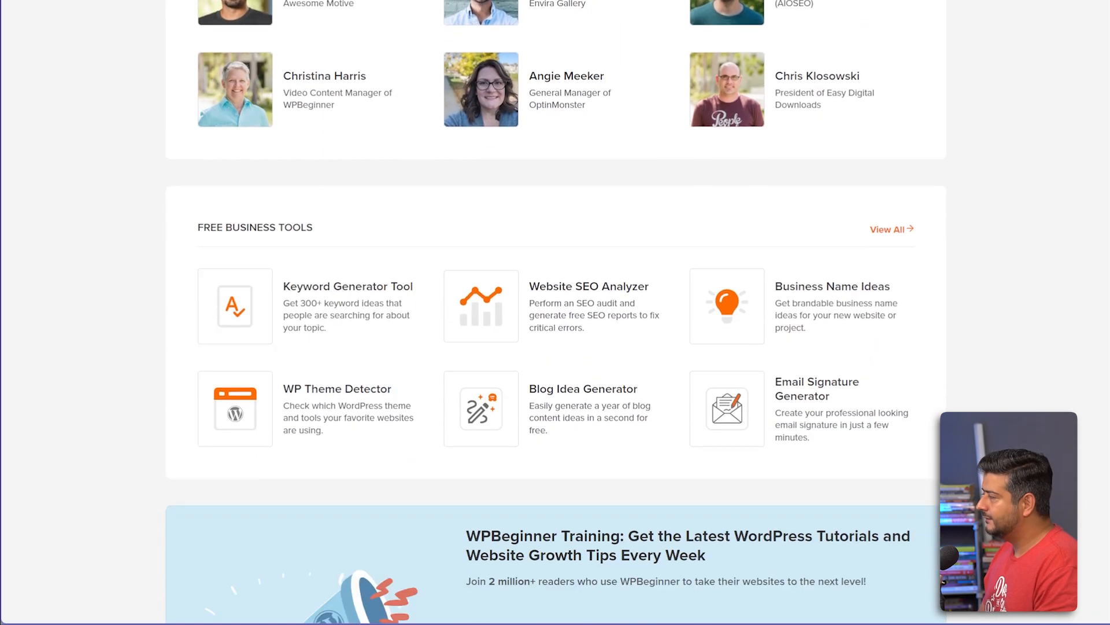
scroll(555, 312, "down", 10)
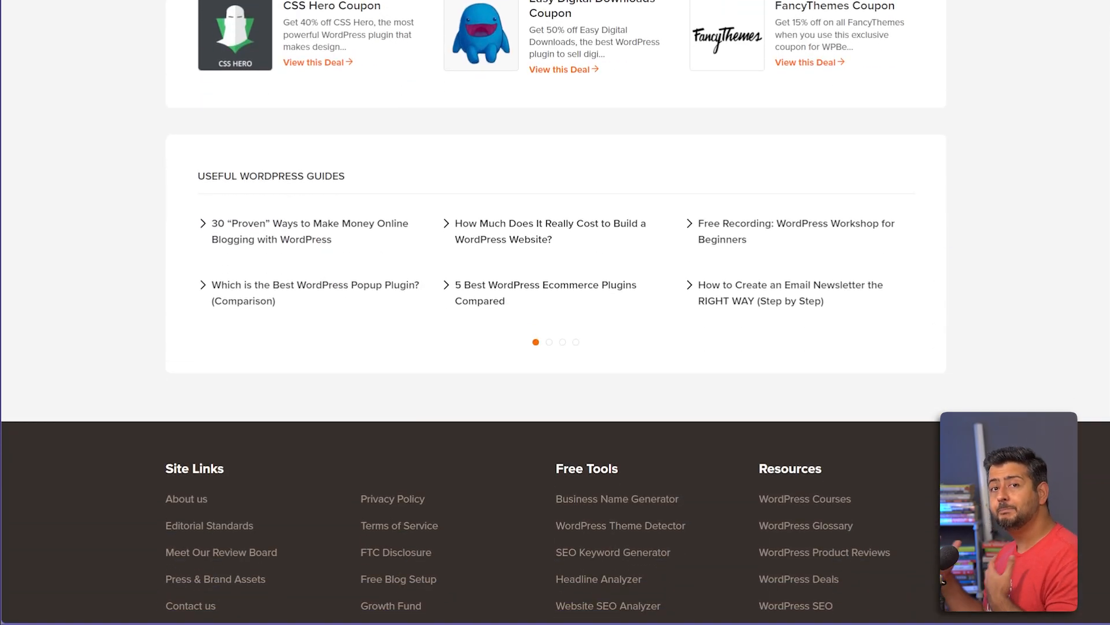
scroll(555, 312, "down", 3)
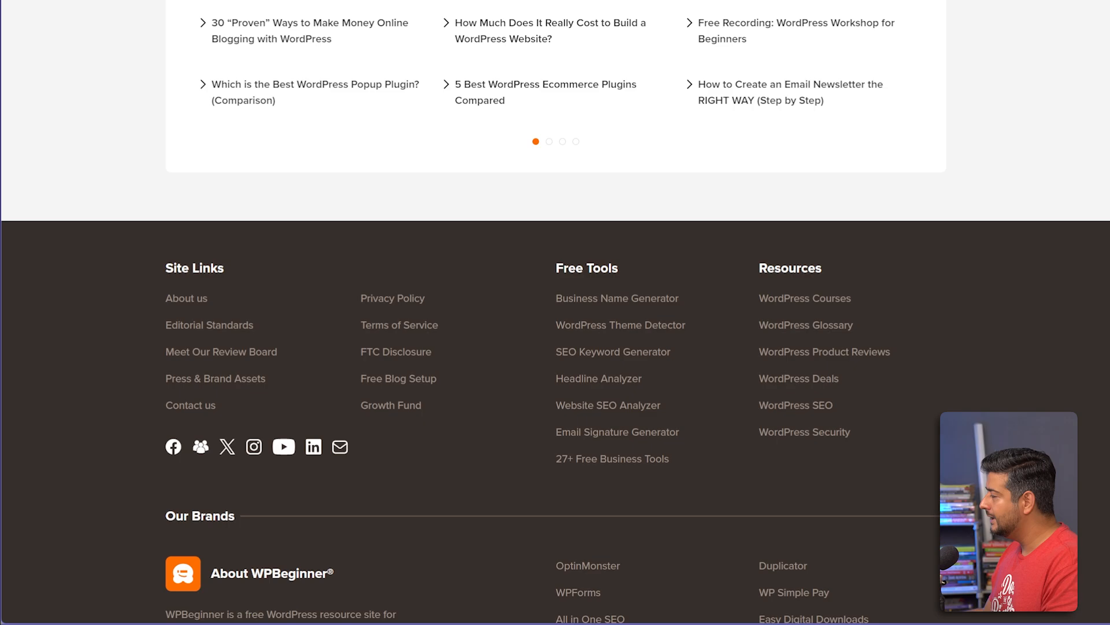
key("Home")
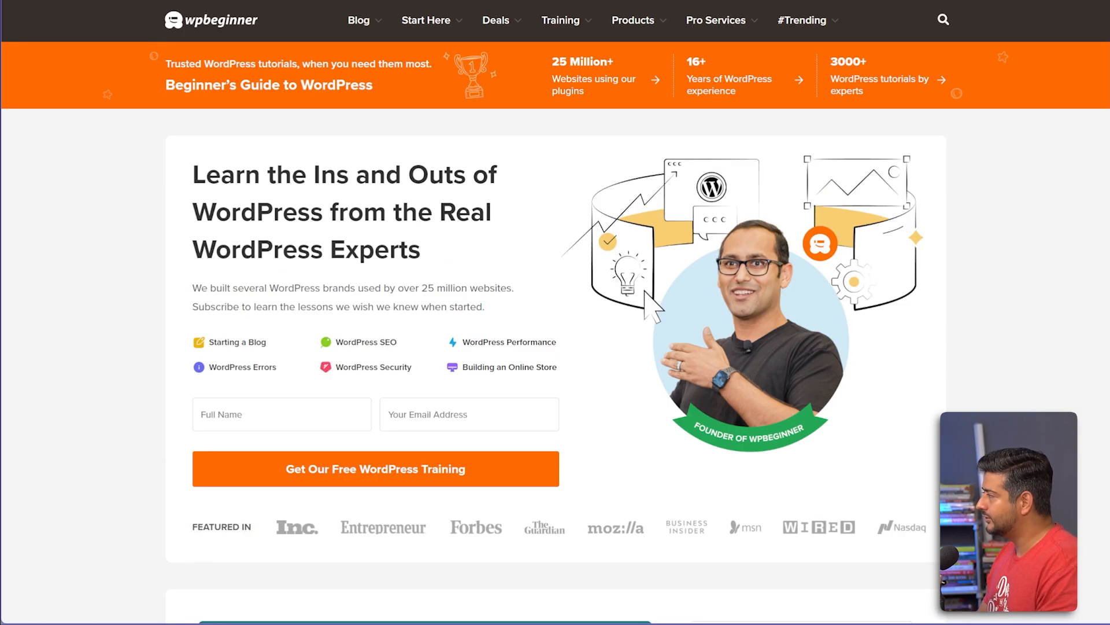
Open WPBeginner's Blog page, look through its post list to the pagination, and compare it with the new site's home page
mouse_move(358, 20)
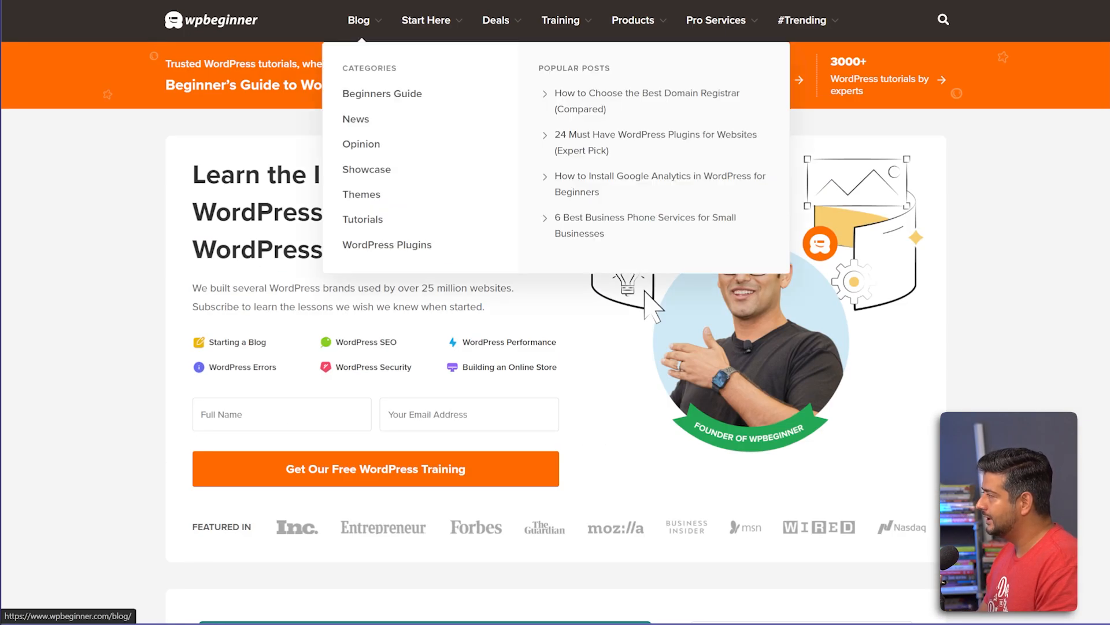
left_click(359, 20)
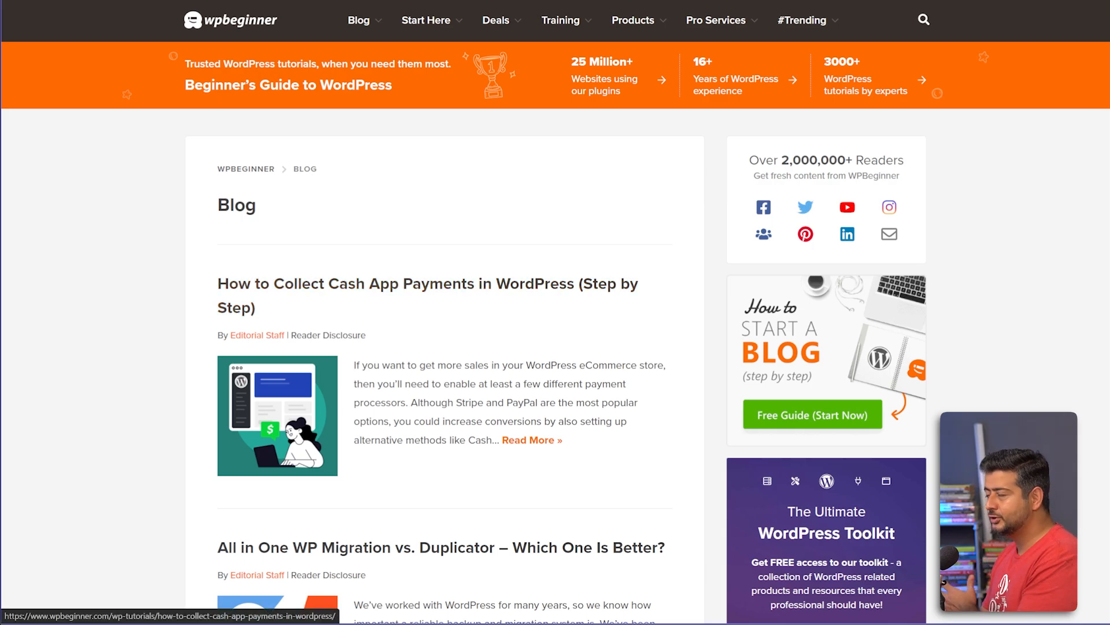
scroll(444, 347, "down", 5)
scroll(444, 347, "down", 18)
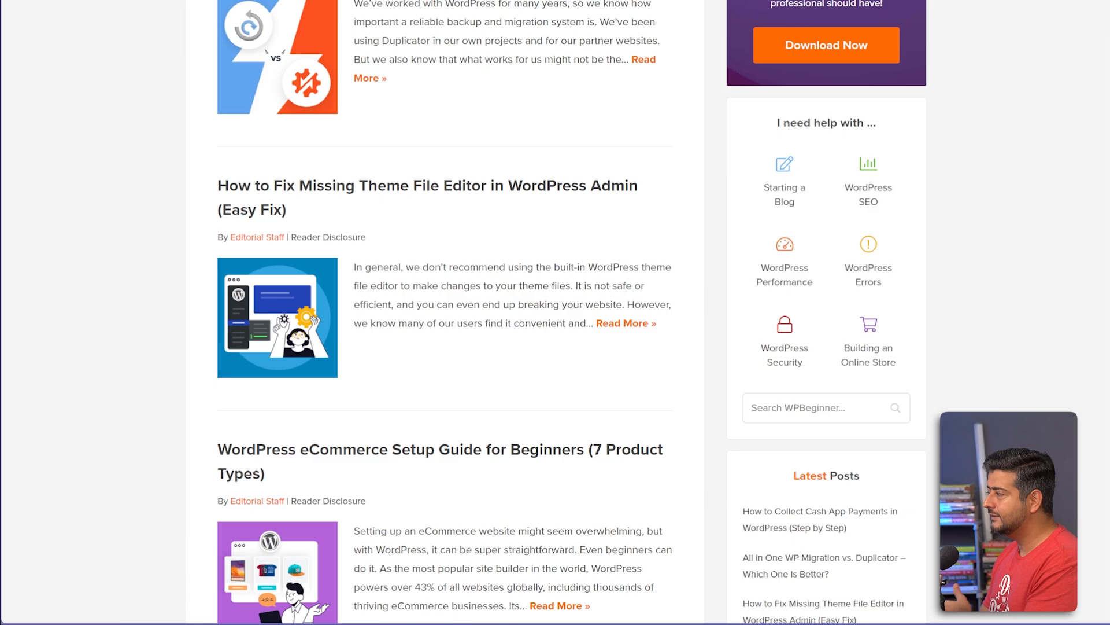
scroll(444, 347, "down", 8)
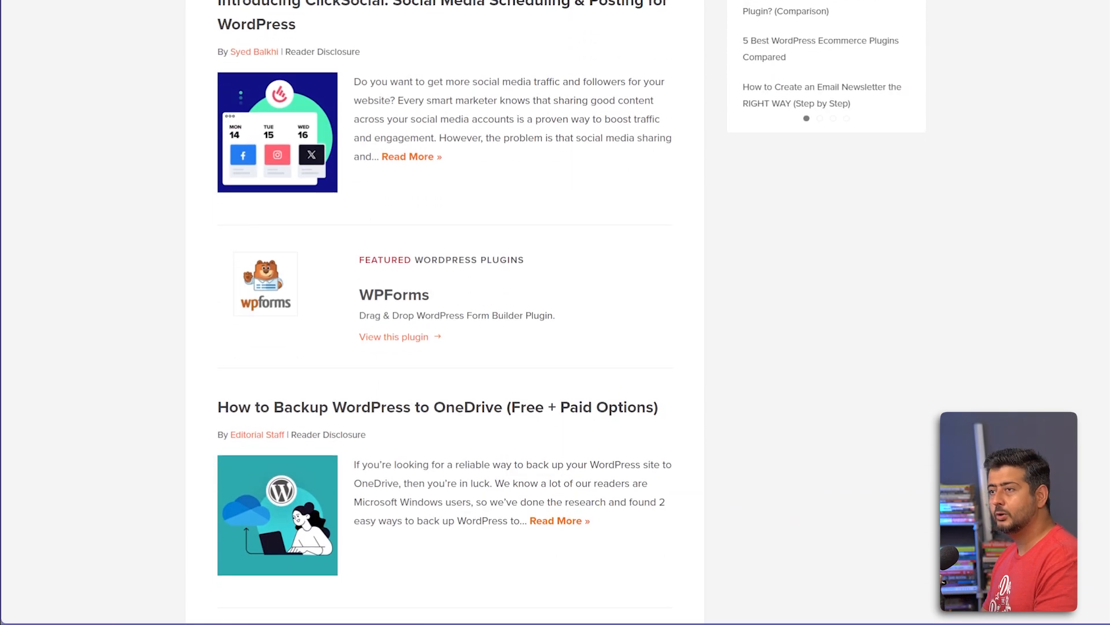
scroll(444, 347, "down", 10)
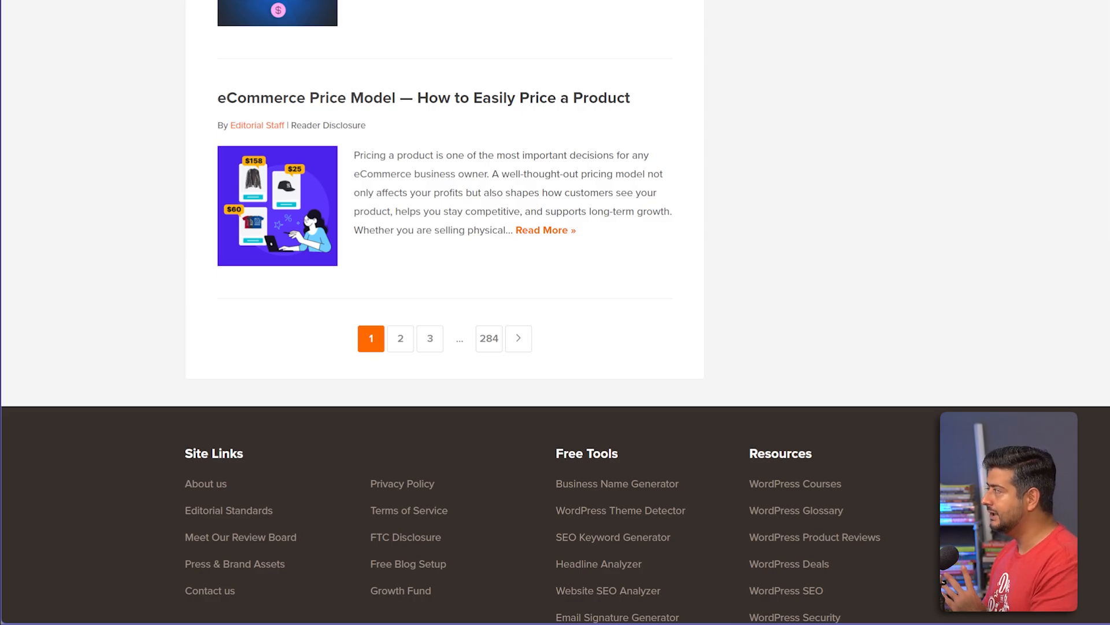
left_click(752, 0)
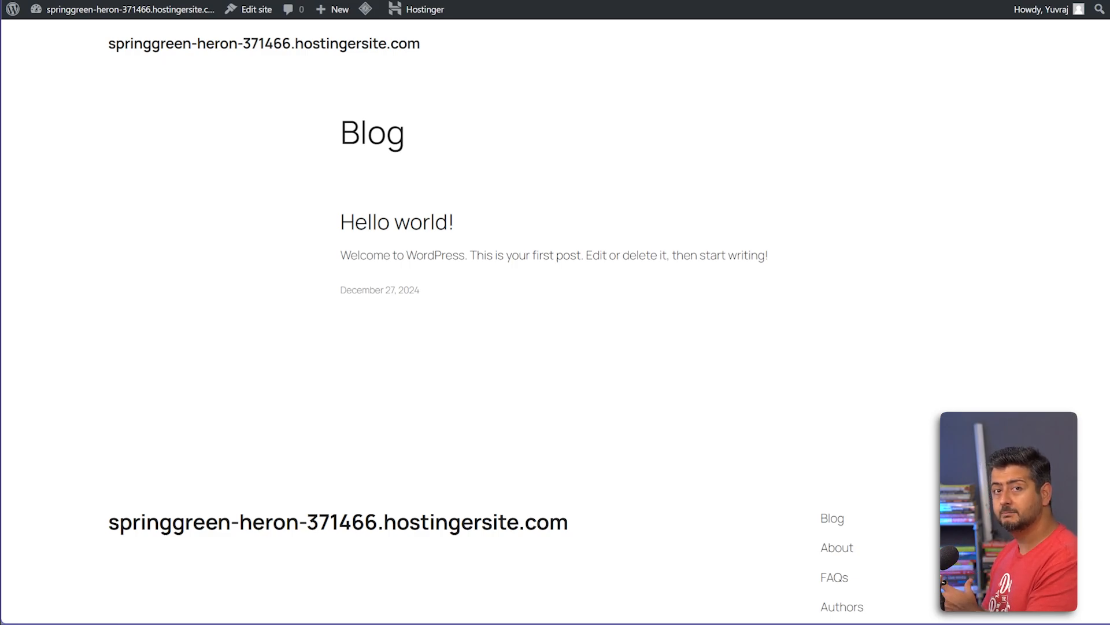
key("ctrl+shift+Tab")
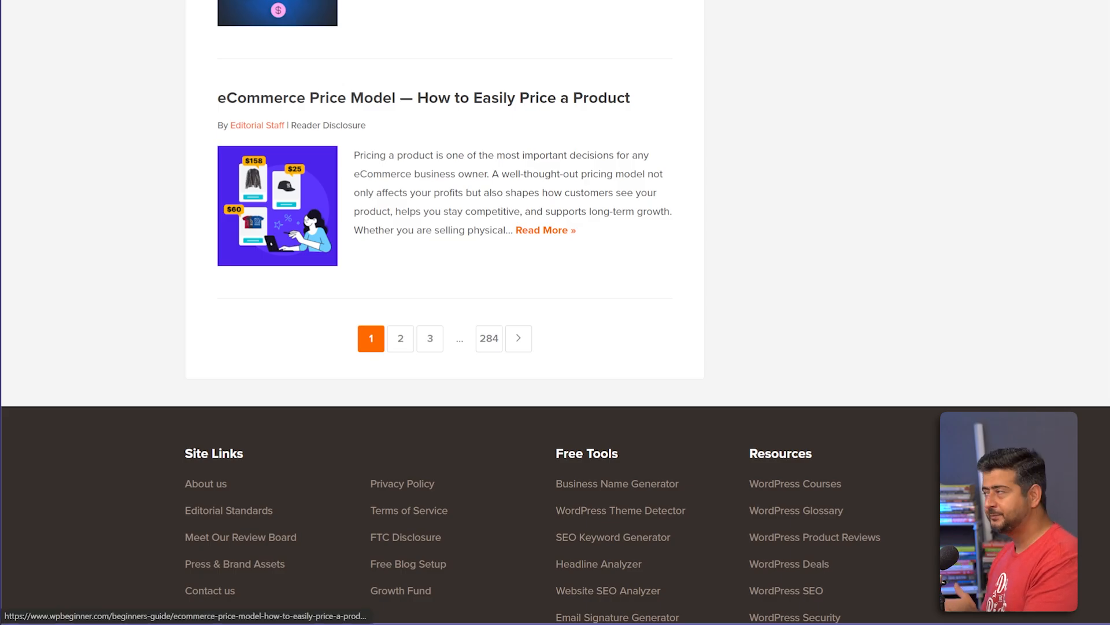
Return to the site's WordPress admin and open the Reading Settings
key("ctrl+Tab")
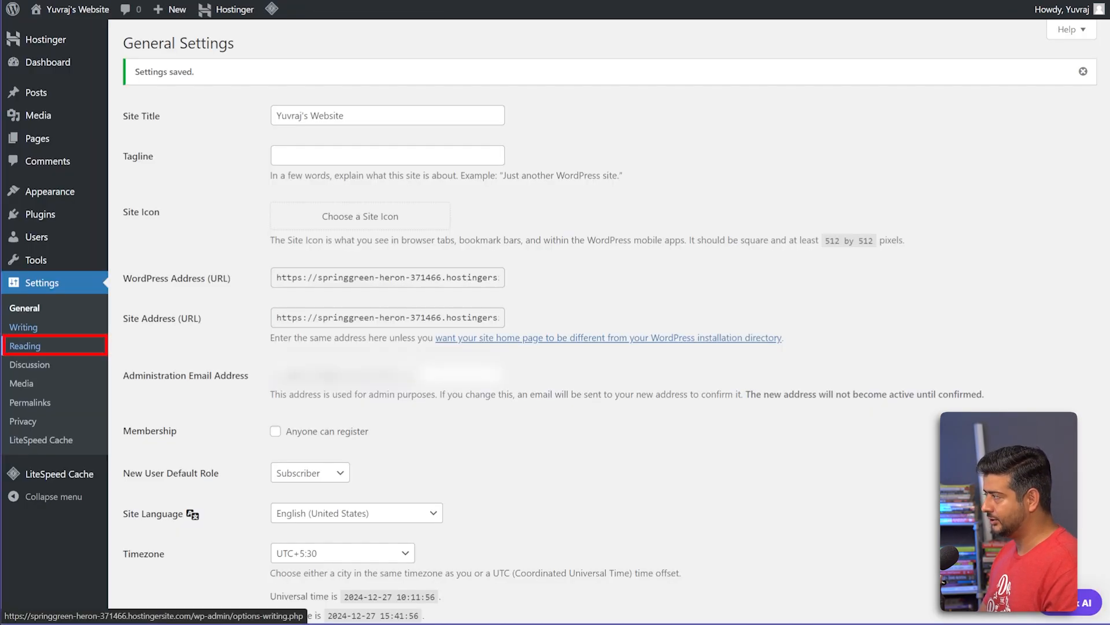
left_click(25, 346)
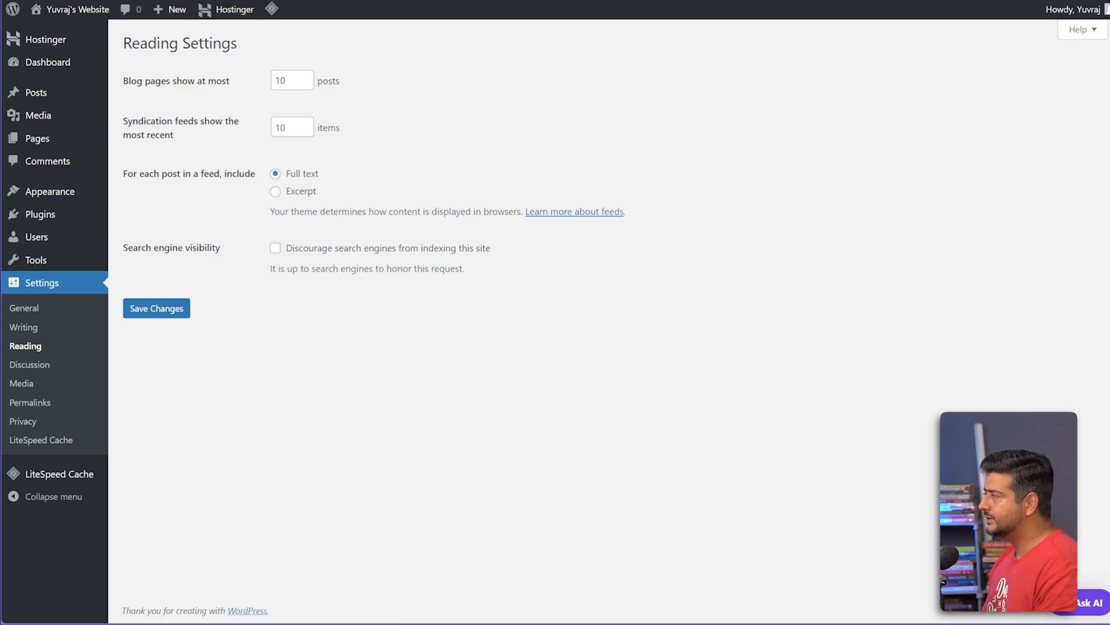
Start a new blank page in a separate browser tab, dismissing the welcome guide and the pattern chooser
mouse_move(37, 138)
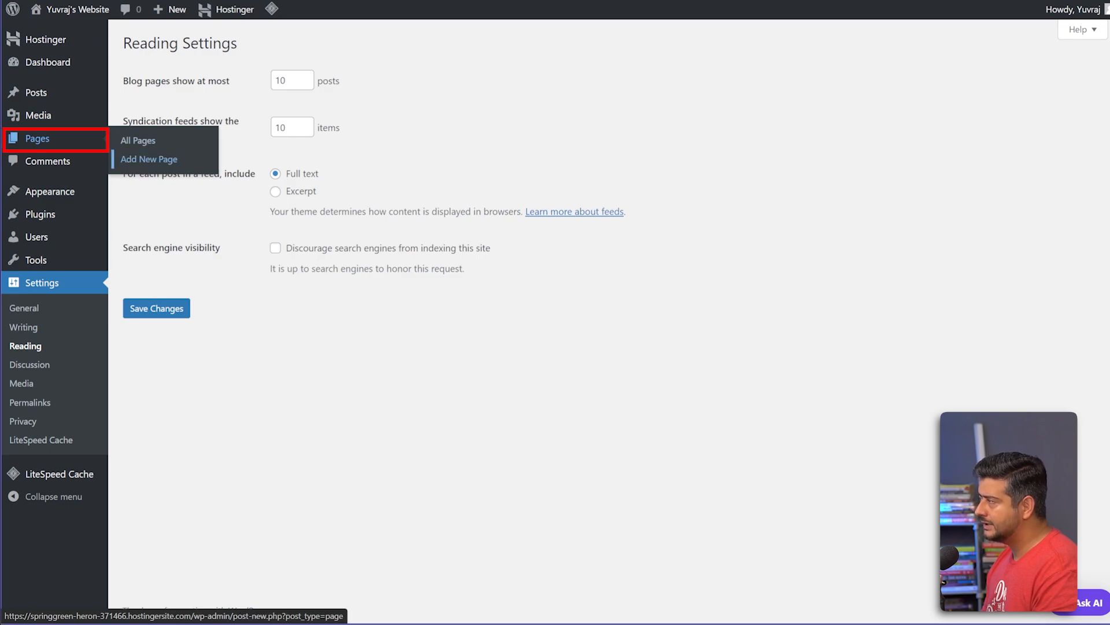
right_click(159, 159)
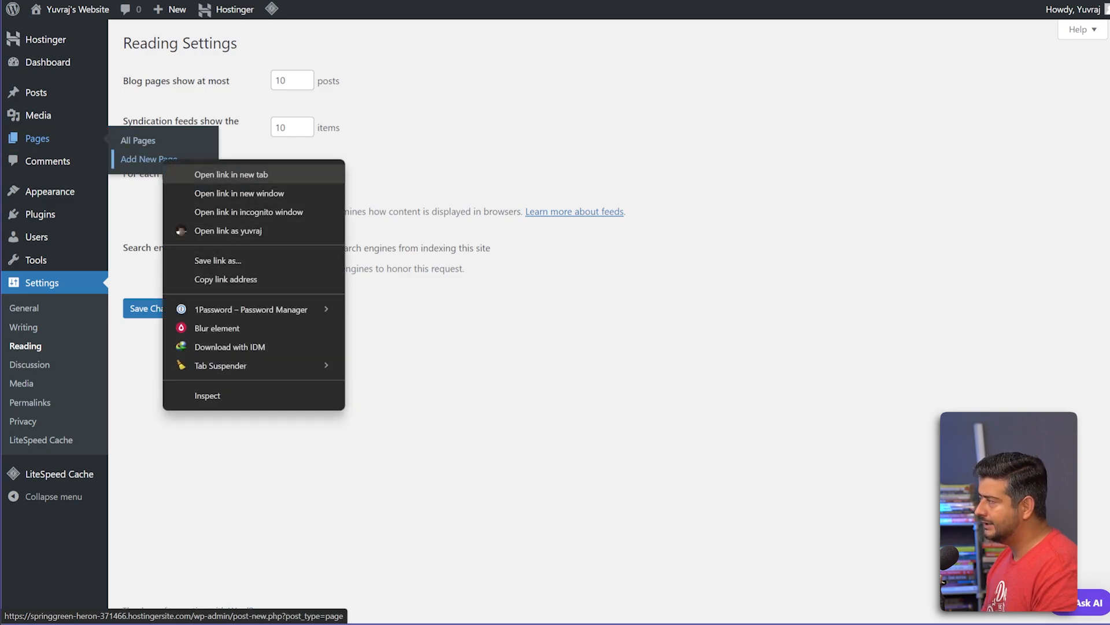
left_click(220, 171)
key("ctrl+Tab")
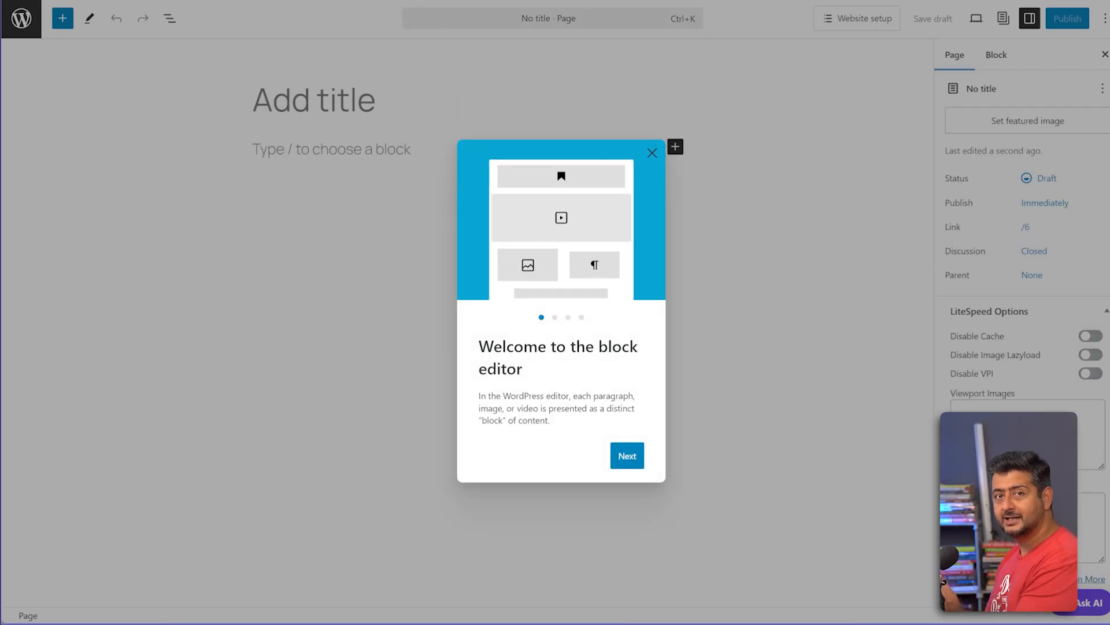
left_click(652, 153)
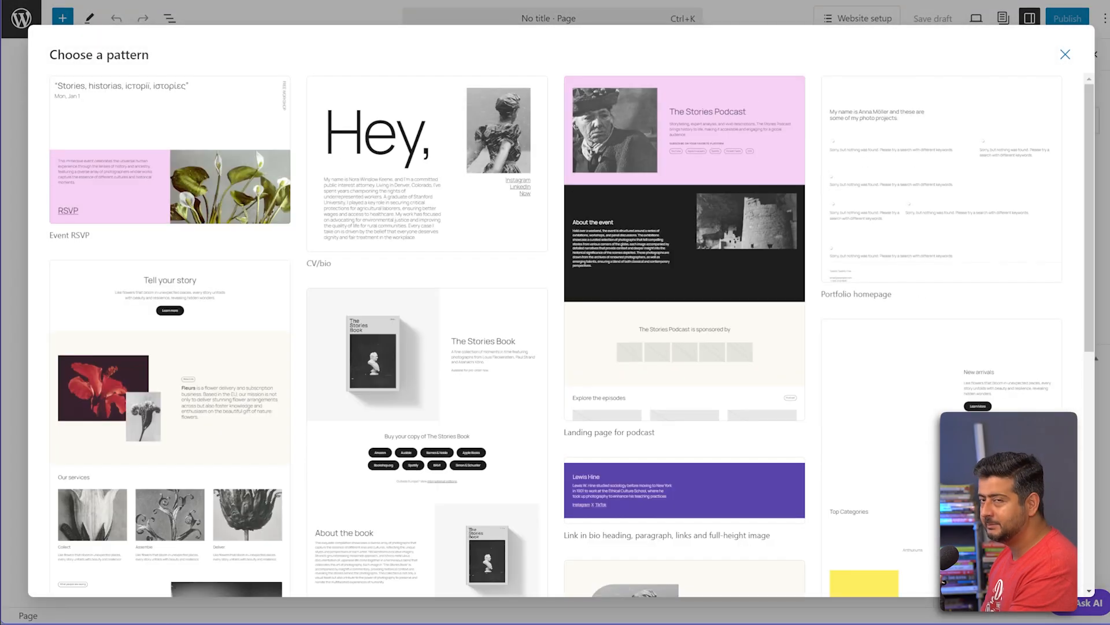
left_click(1065, 53)
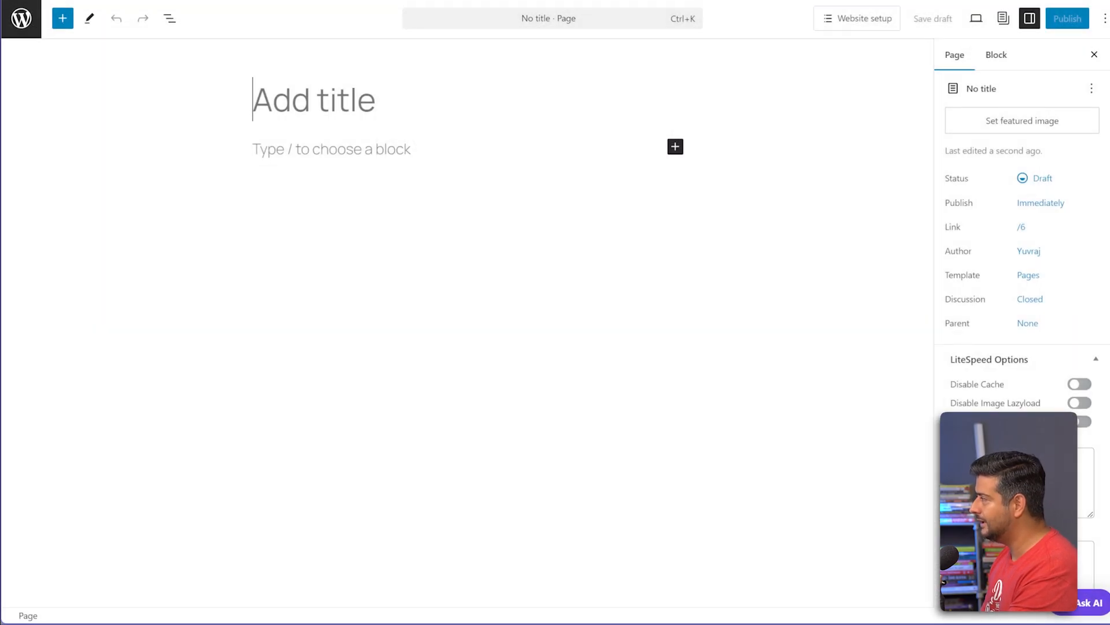
Title the new page "Home Page" and publish it
type("Home ")
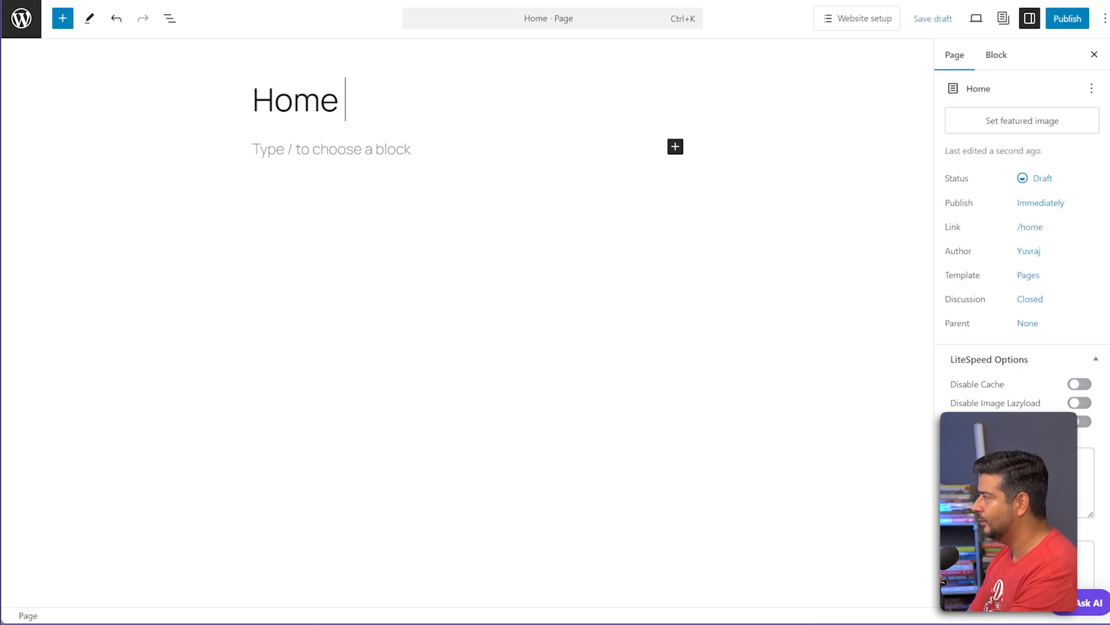
type("Page")
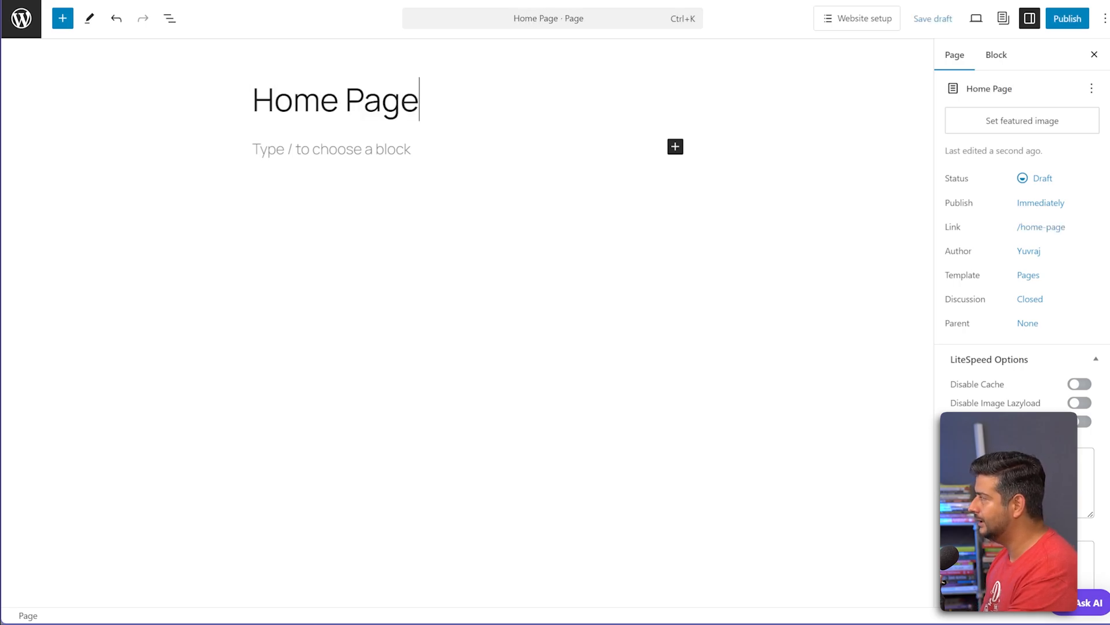
left_click(1067, 18)
left_click(1062, 18)
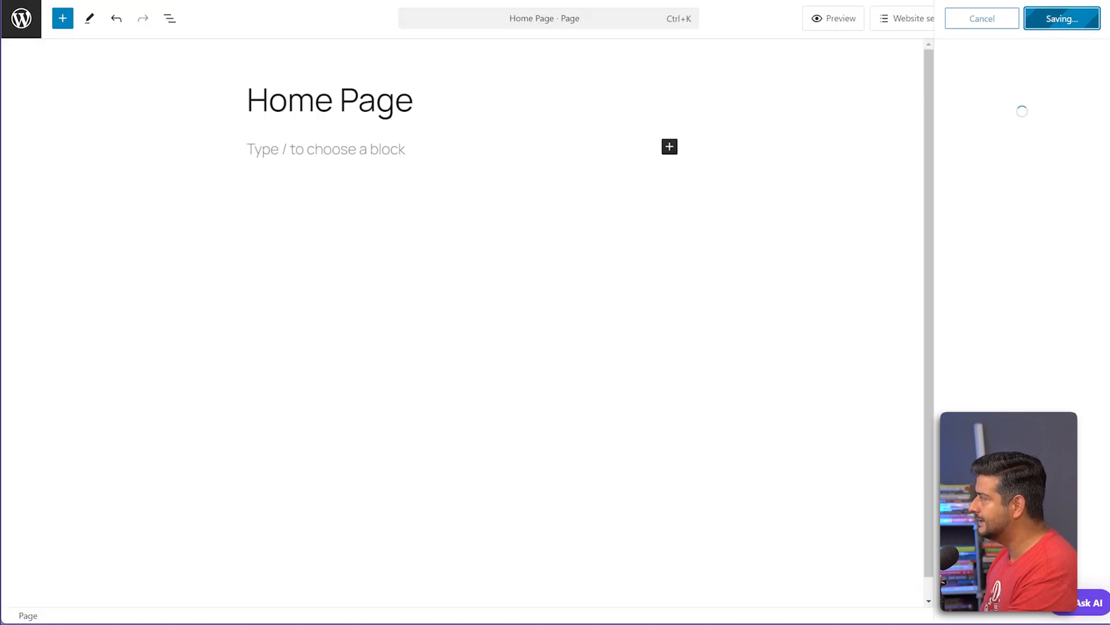
Reload the Reading Settings, make the homepage display the static page "Home Page", and save the changes
left_click(509, 0)
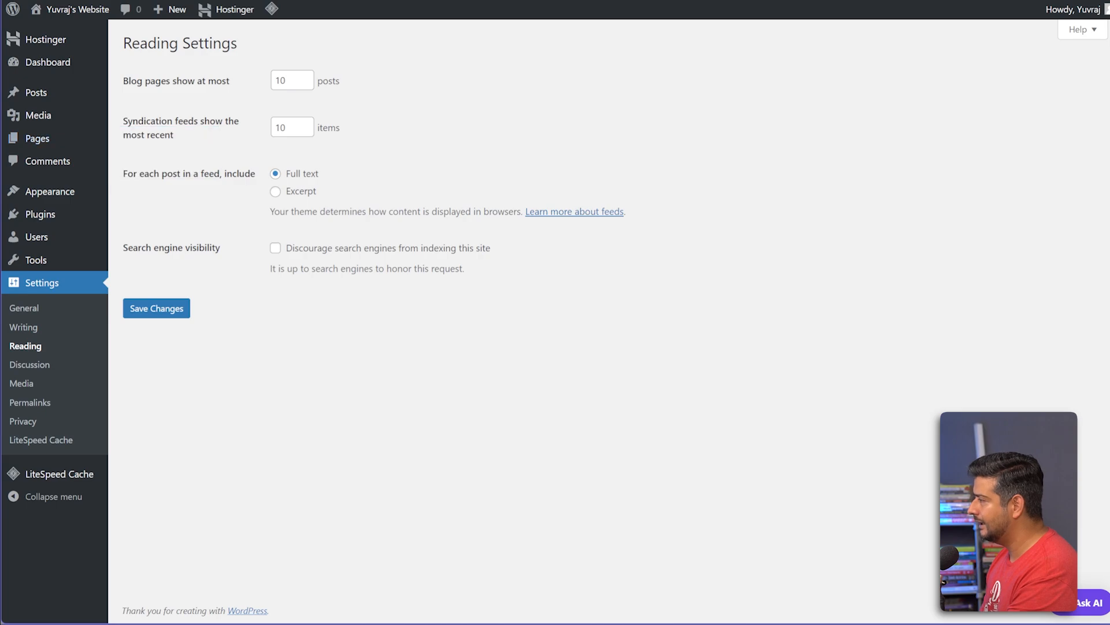
key("F5")
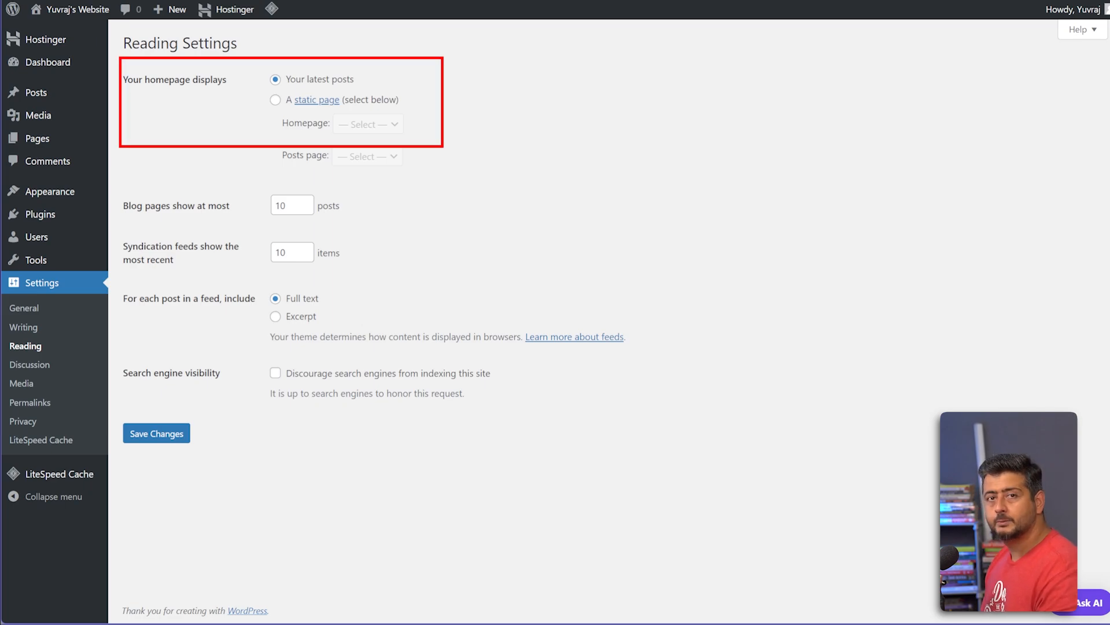
left_click(275, 100)
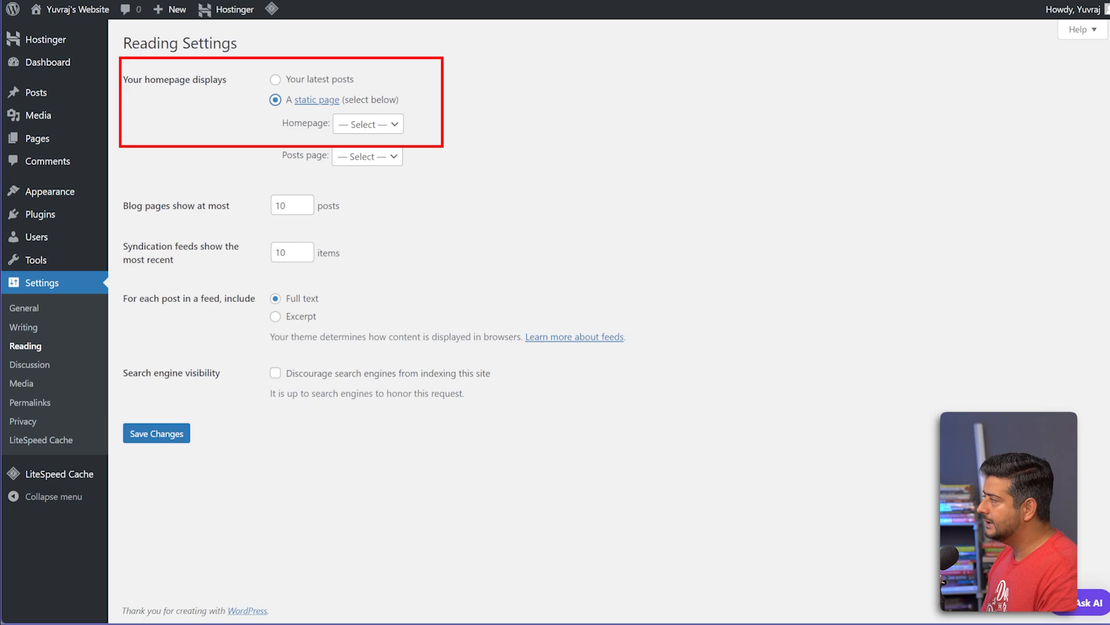
left_click(368, 124)
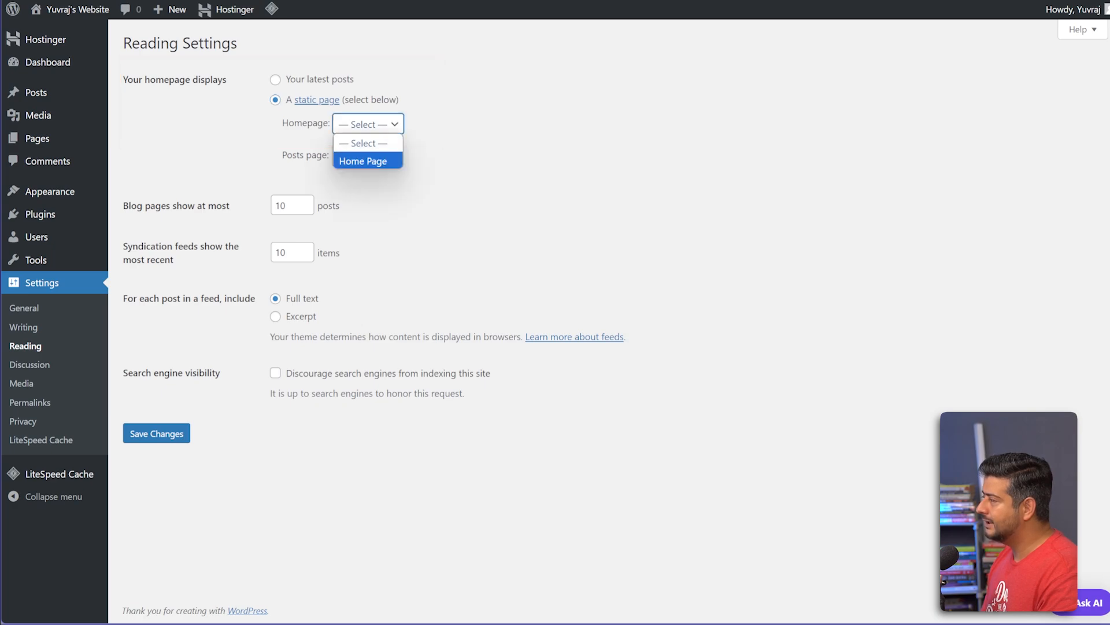
left_click(364, 160)
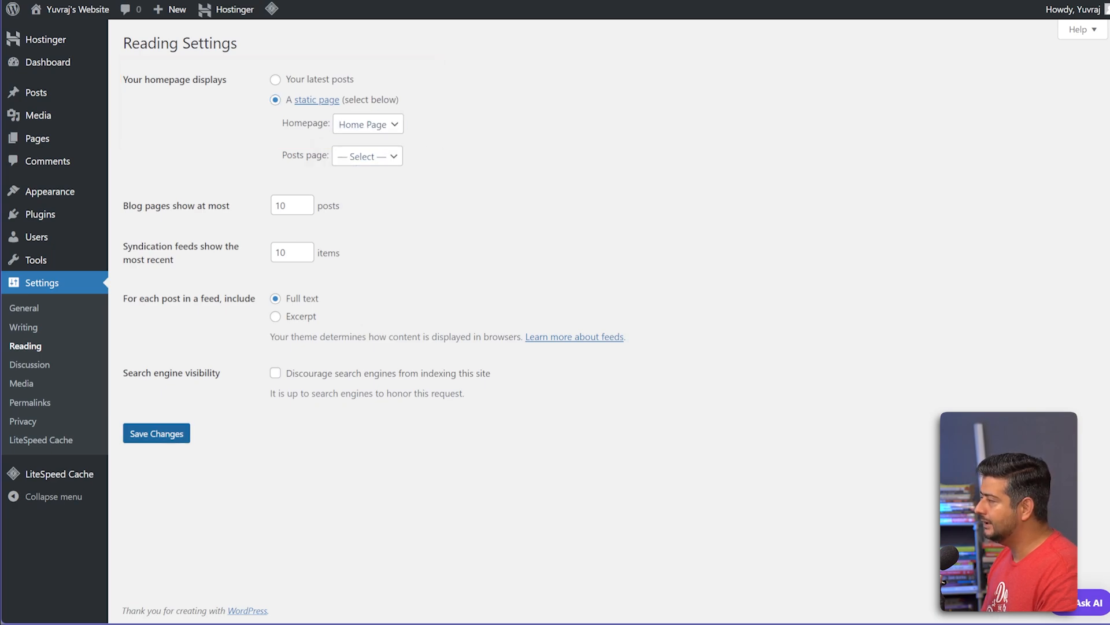
left_click(156, 433)
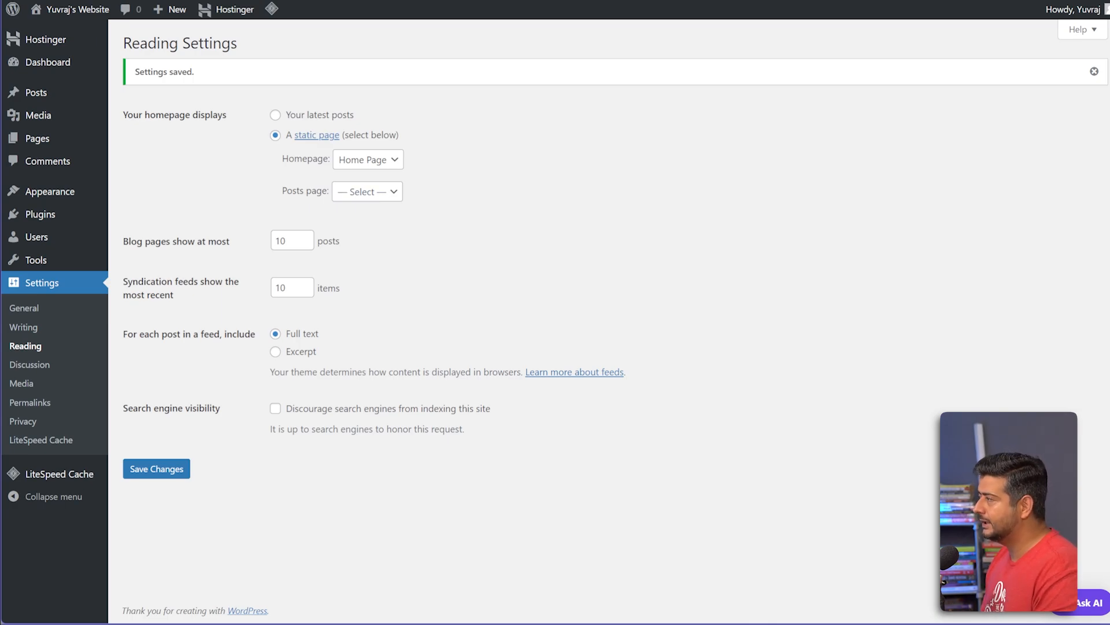
Start another new page in a separate browser tab and dismiss the pattern chooser
mouse_move(37, 138)
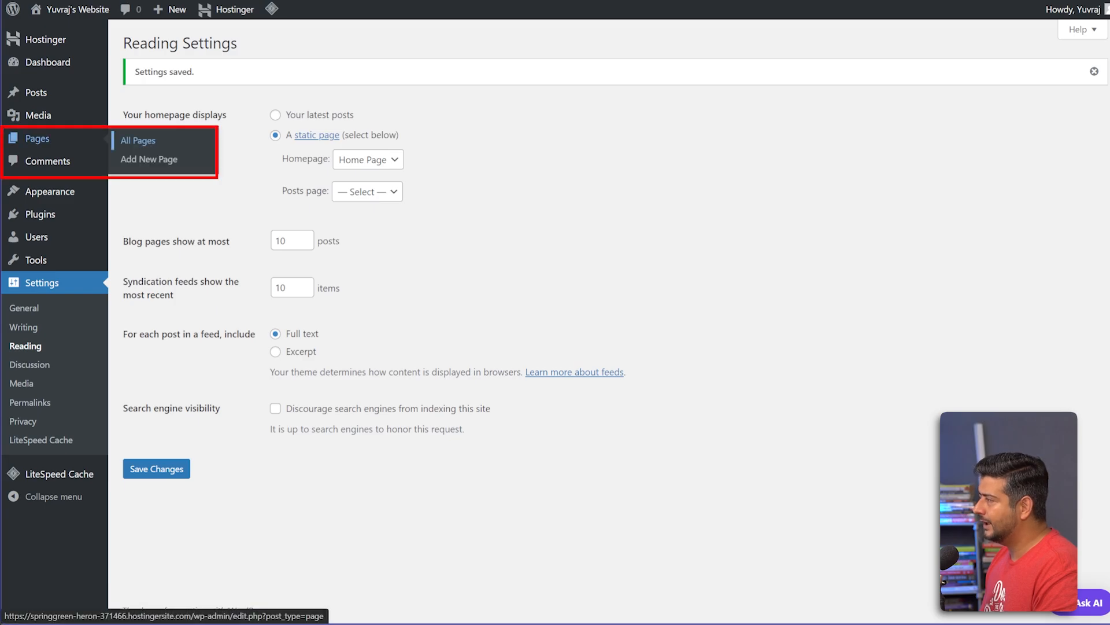
right_click(151, 161)
left_click(193, 171)
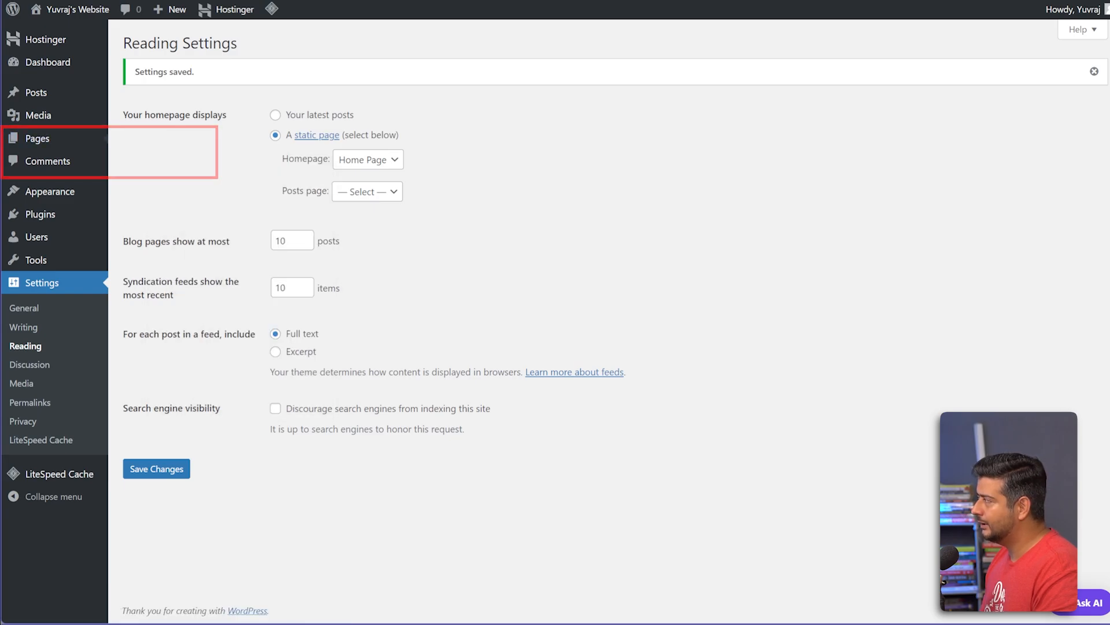
key("ctrl+Tab")
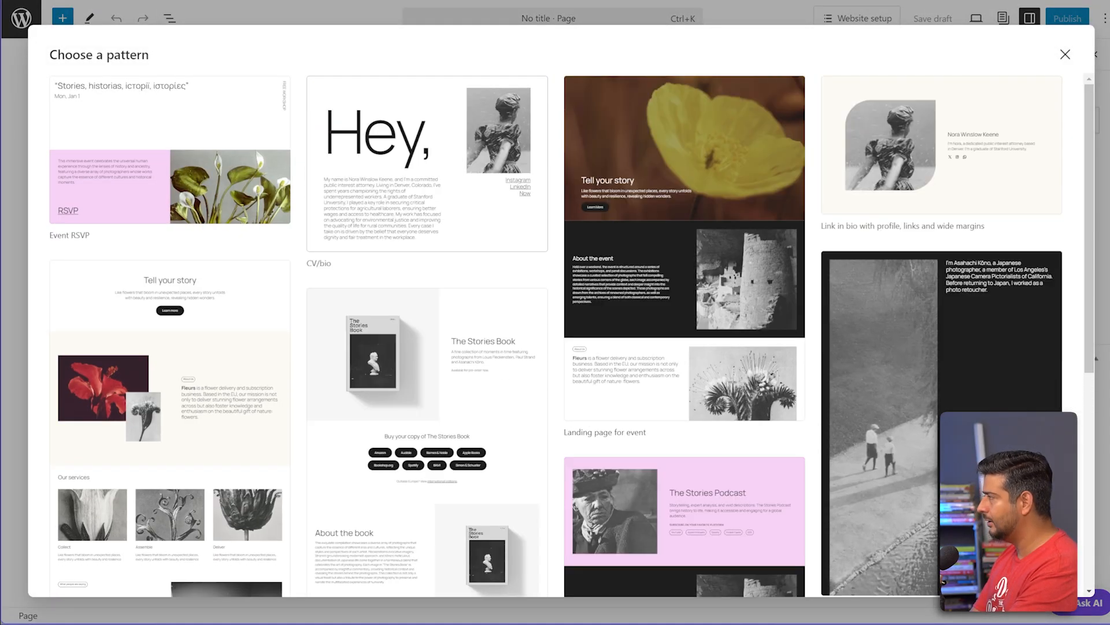
key("Escape")
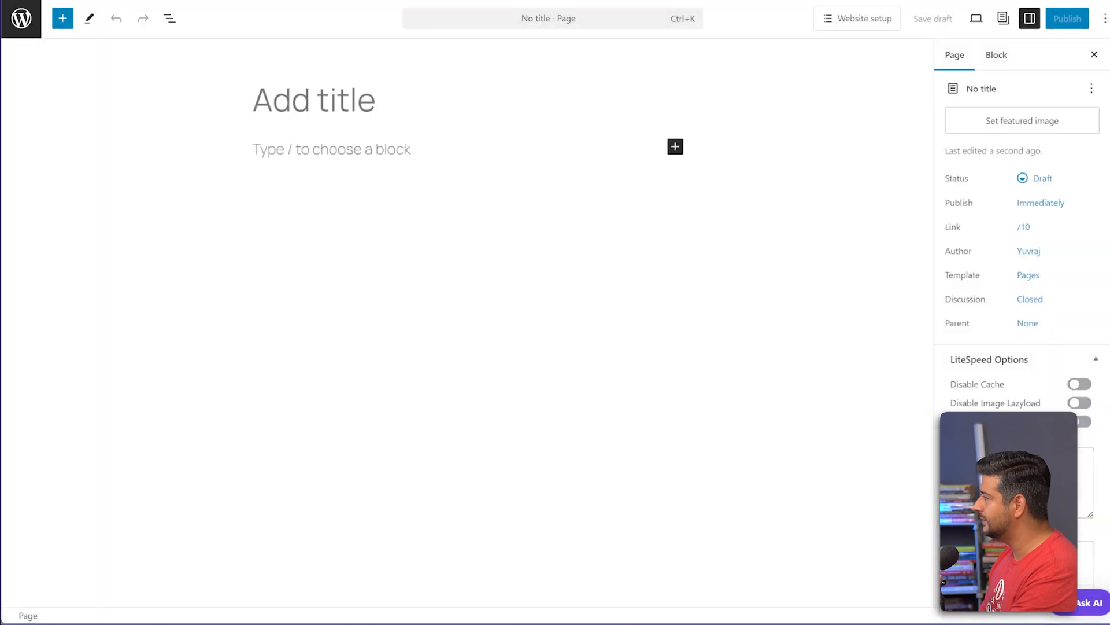
Title the second page "Blog" and publish it
type("Blog")
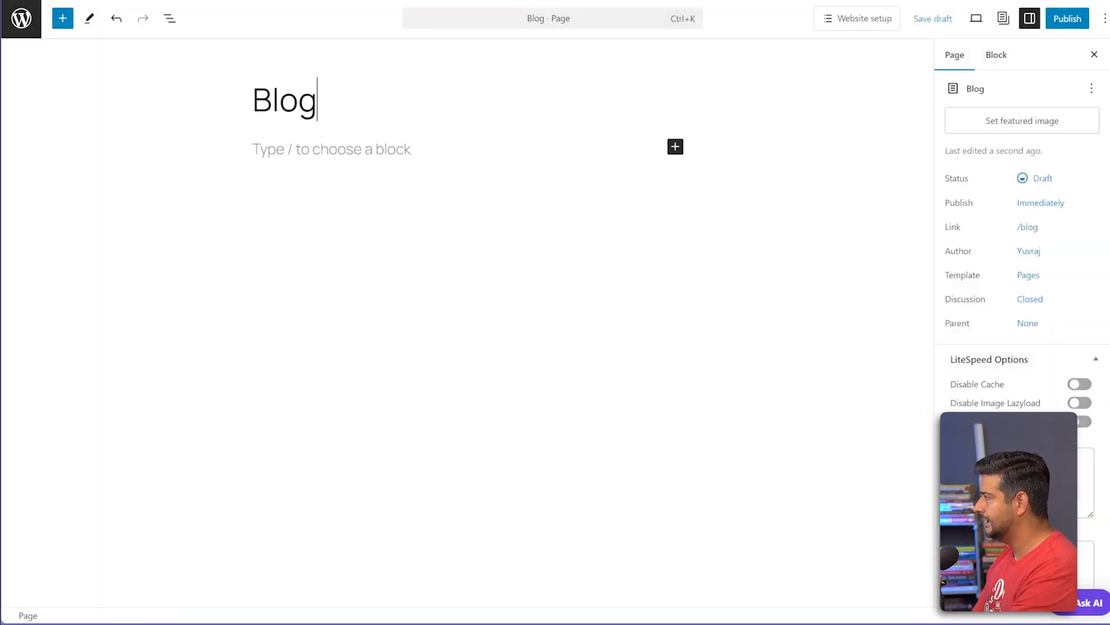
left_click(1067, 19)
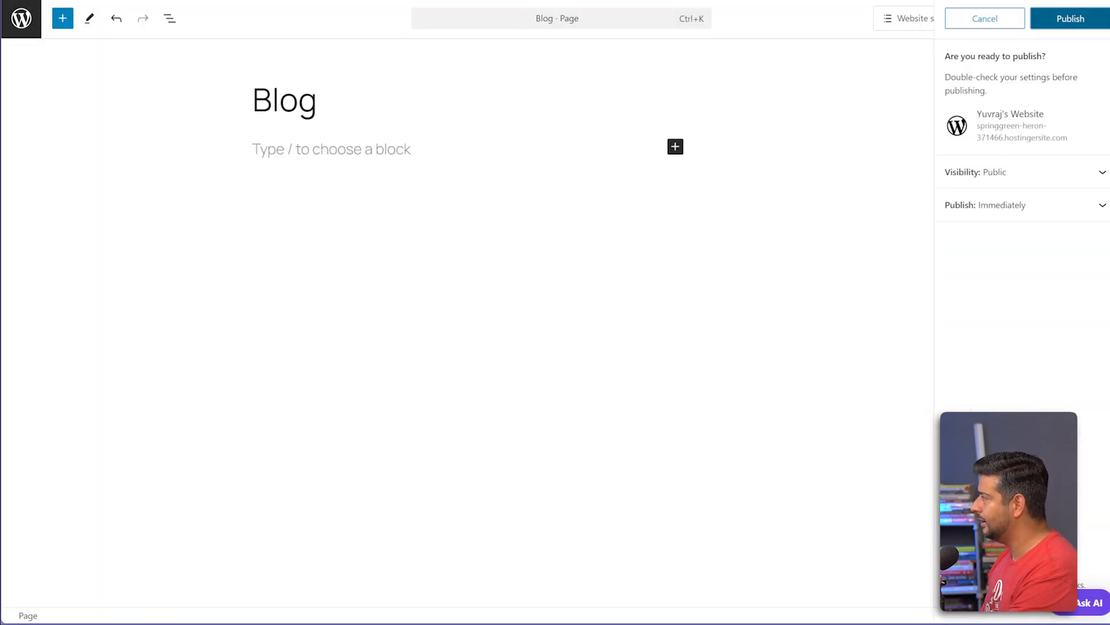
left_click(1070, 19)
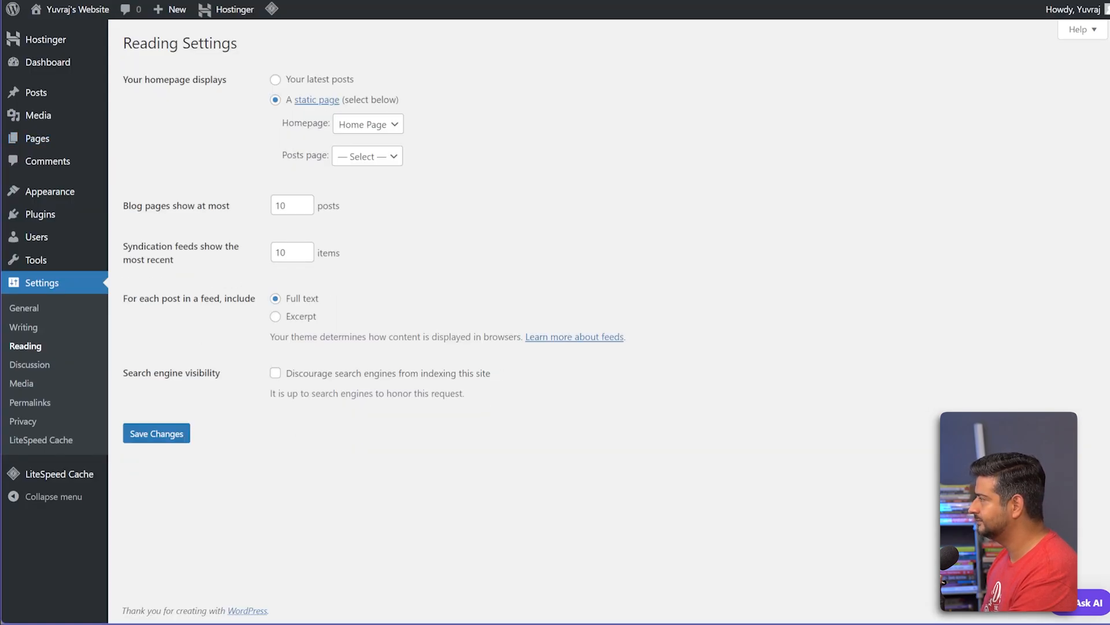
In the Reading Settings, set the posts page to "Blog" and save the changes
left_click(367, 156)
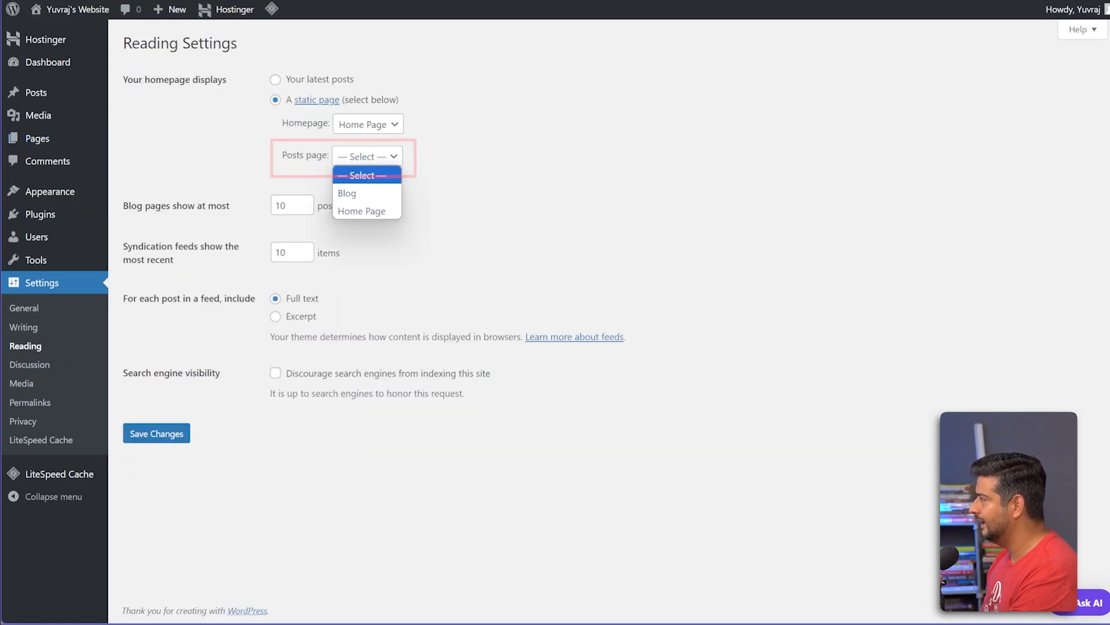
left_click(367, 193)
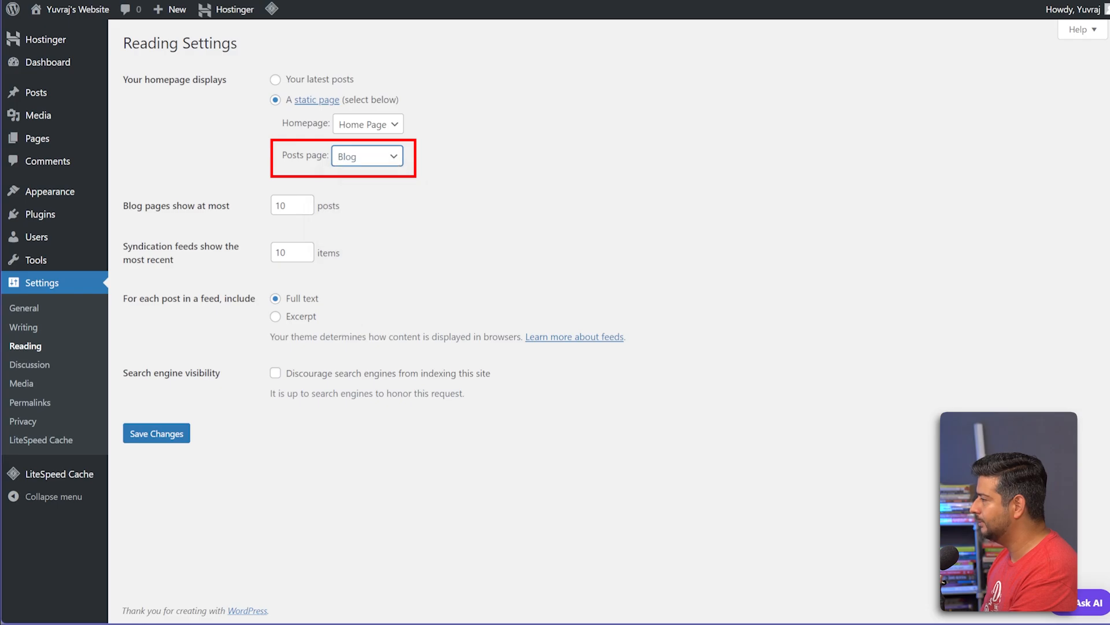
left_click(157, 433)
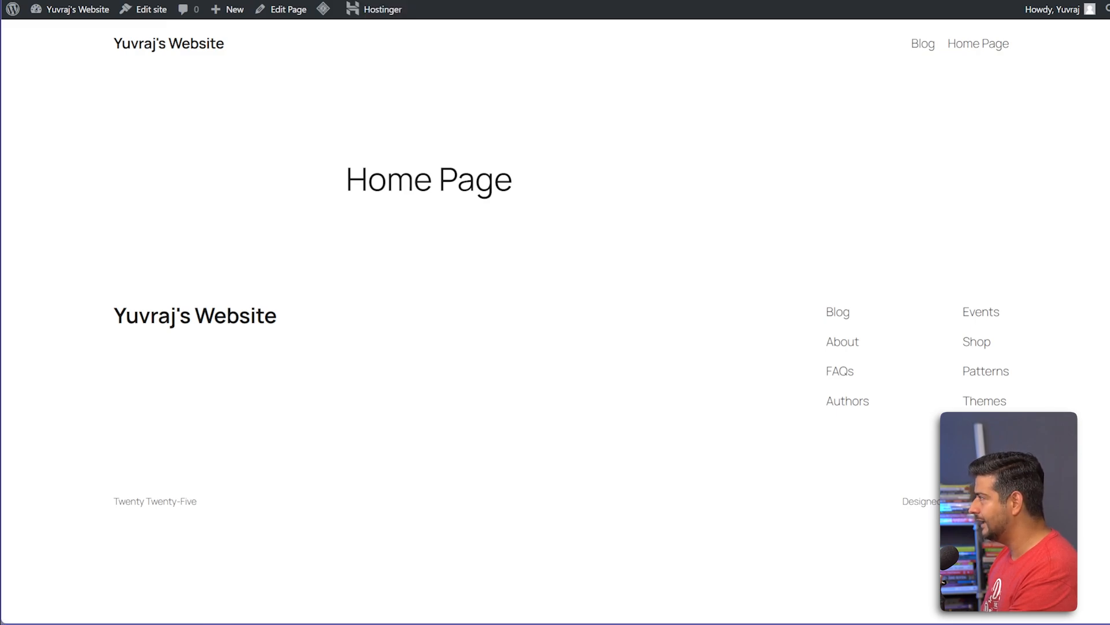
Try to view the new site's blog page by entering its web address with the path /nlog
key("ctrl+l")
type("nlog")
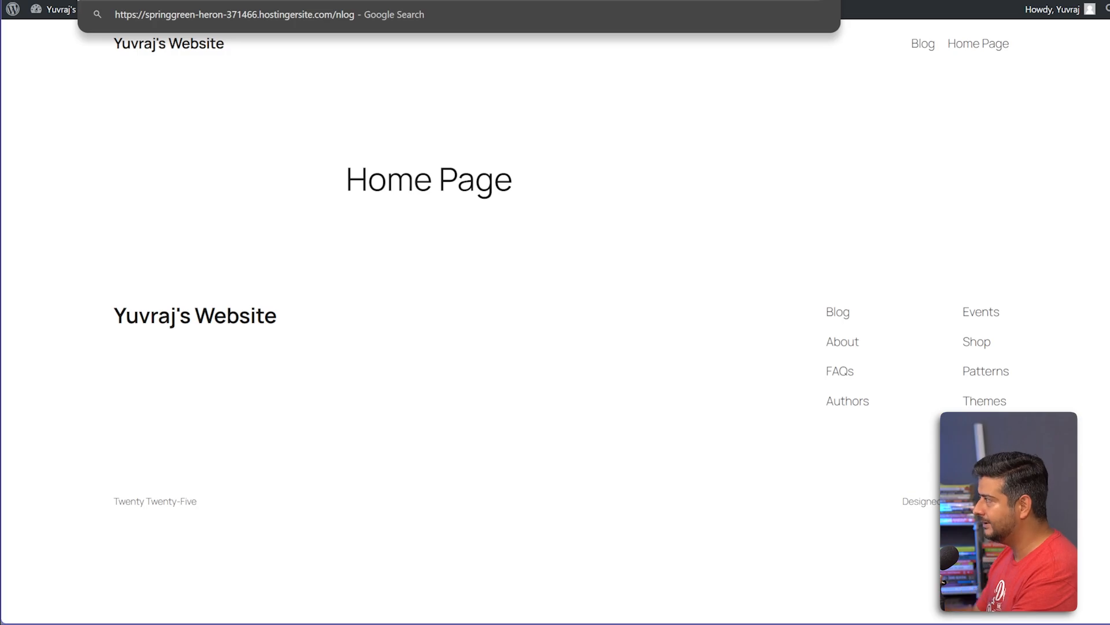
key("Return")
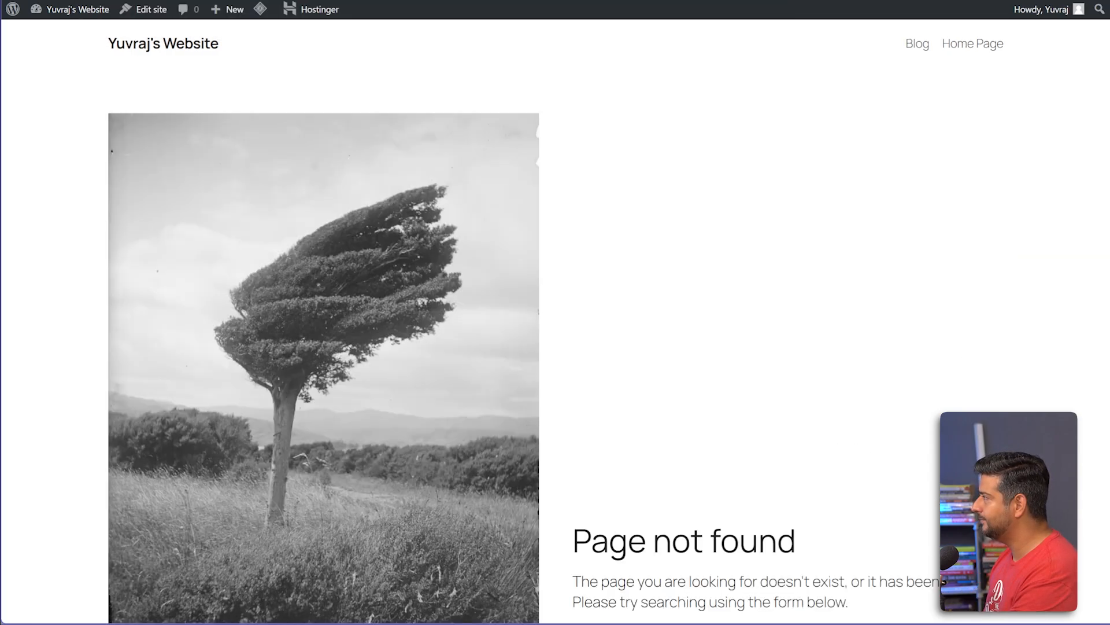
key("BackSpace")
key("BackSpace")
key("Return")
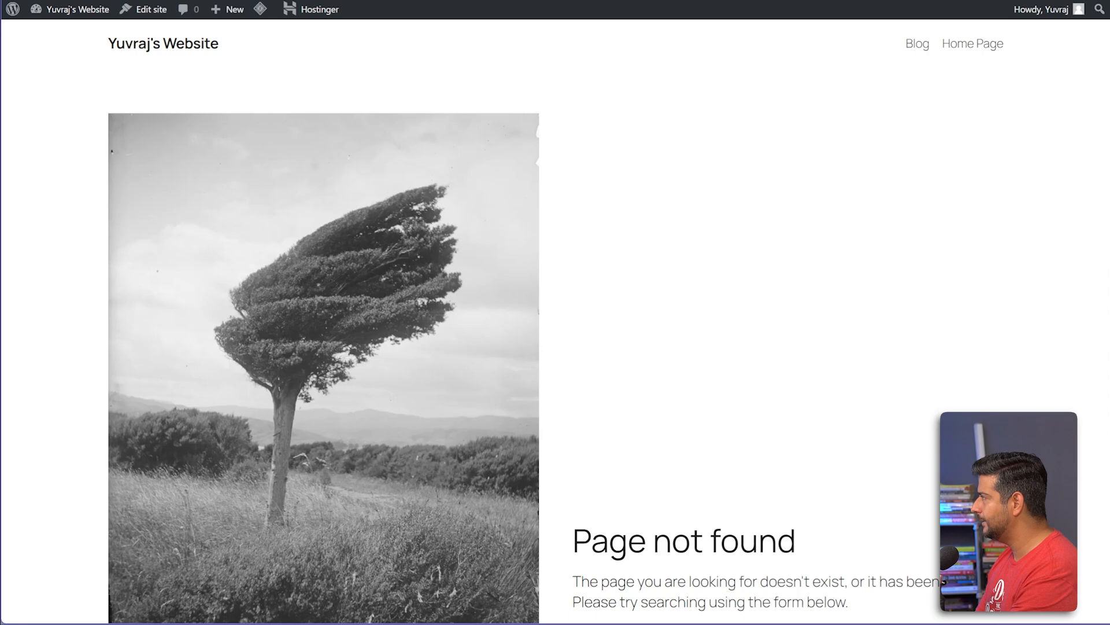
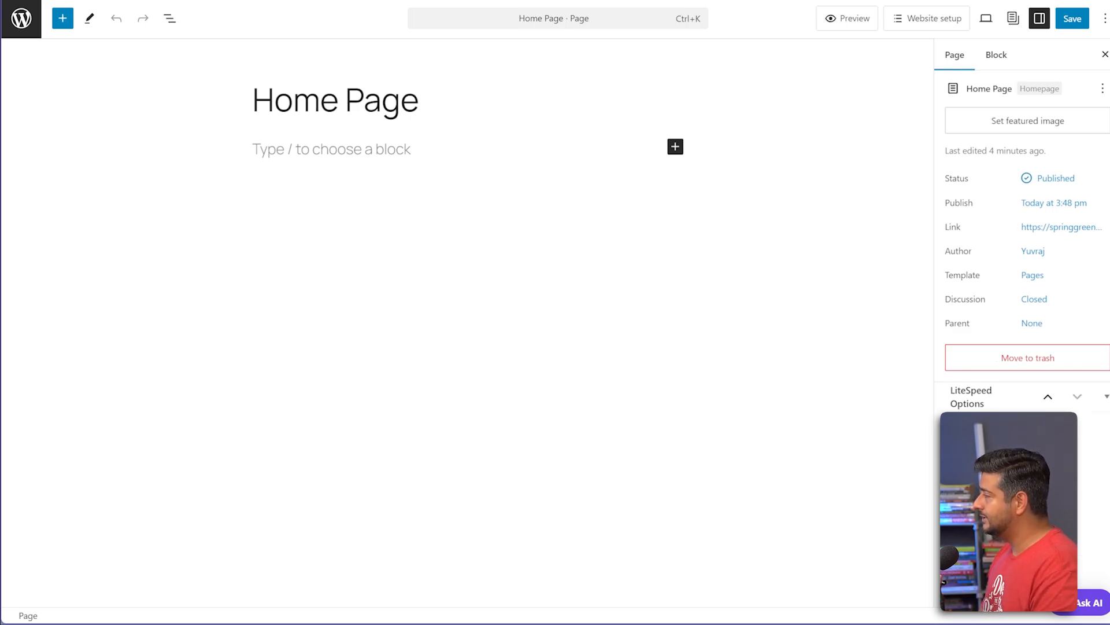
Browse the block library and insert a table with 2 columns and 2 rows into the body of the Home Page
left_click(331, 150)
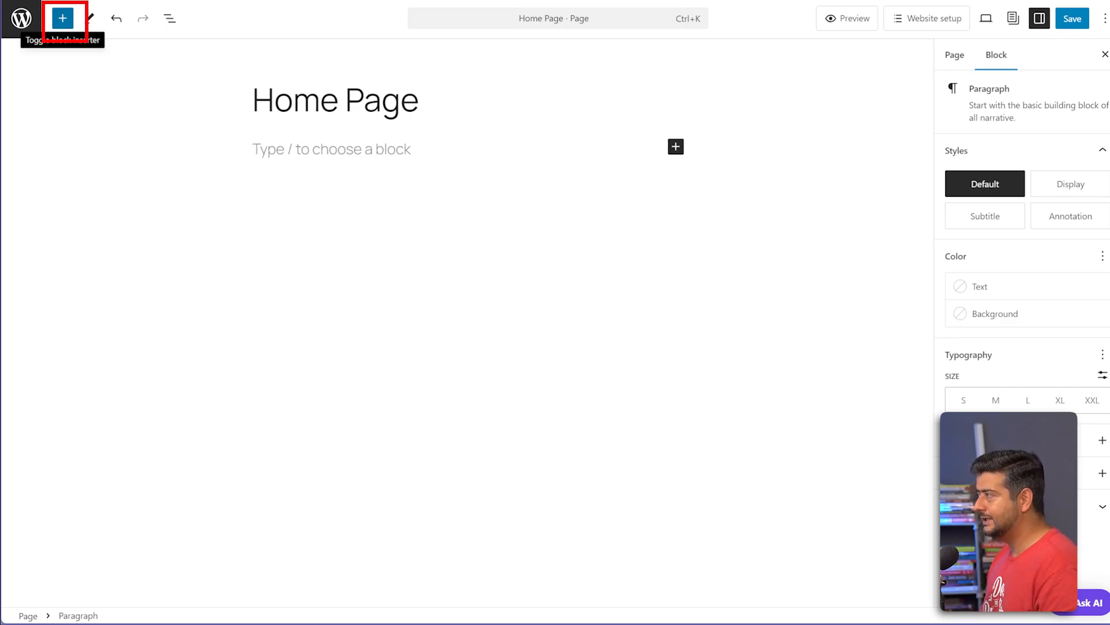
left_click(62, 17)
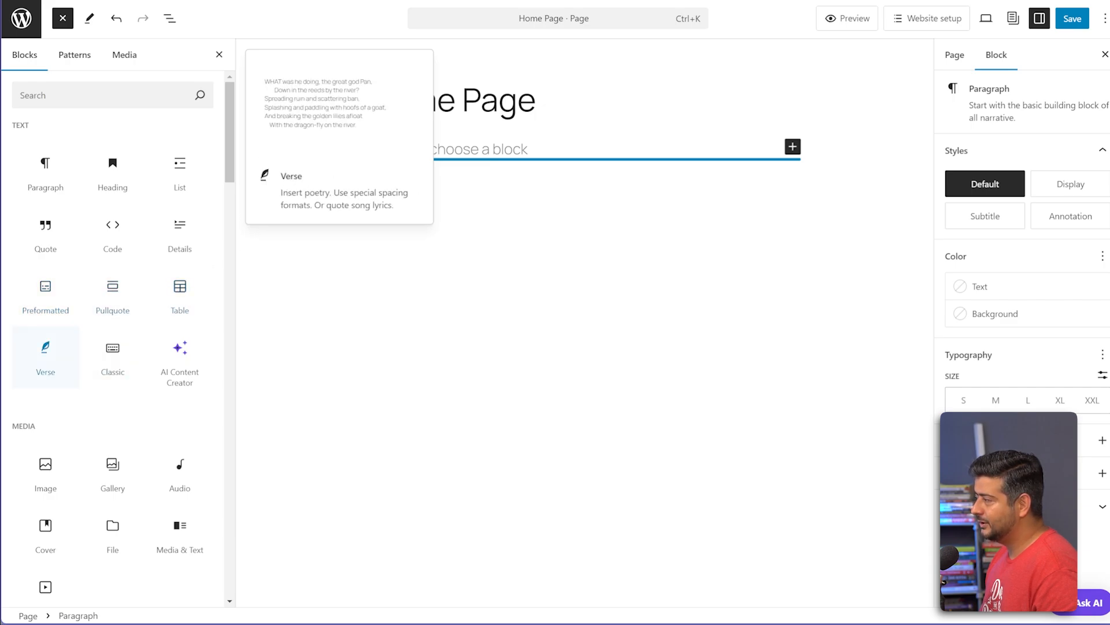
scroll(113, 107, "down", 7)
scroll(112, 107, "down", 5)
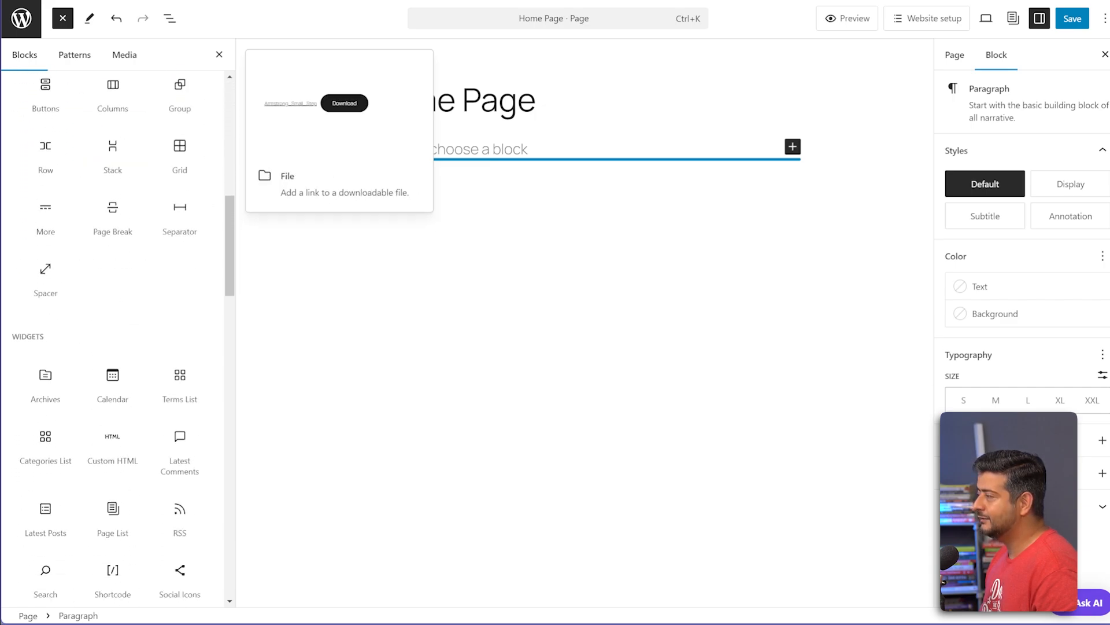
scroll(113, 405, "up", 5)
scroll(113, 382, "up", 5)
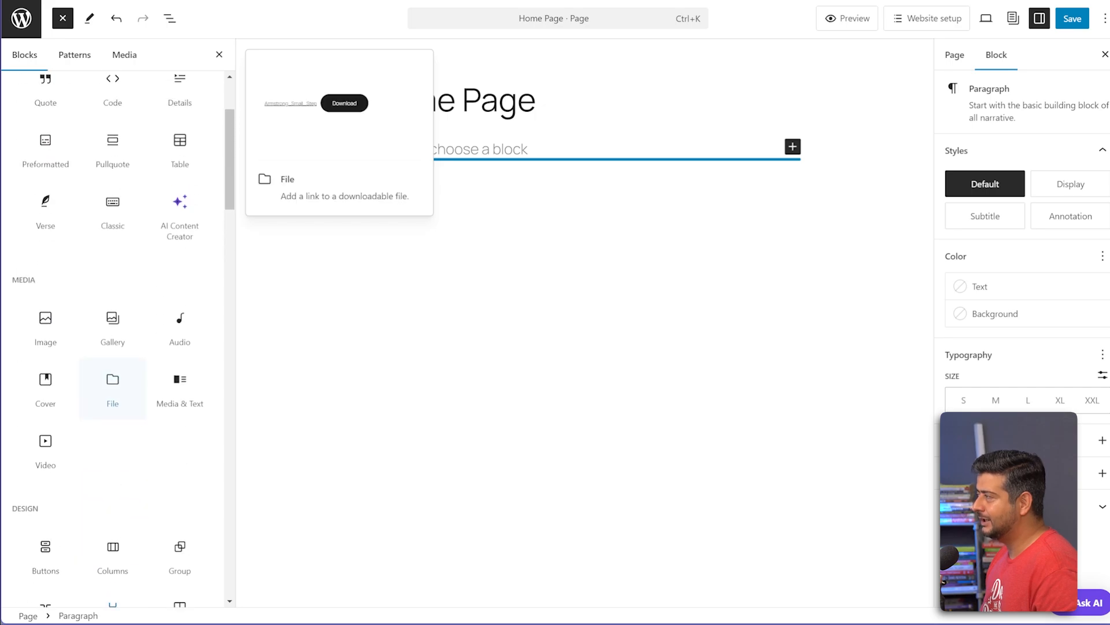
scroll(112, 379, "up", 3)
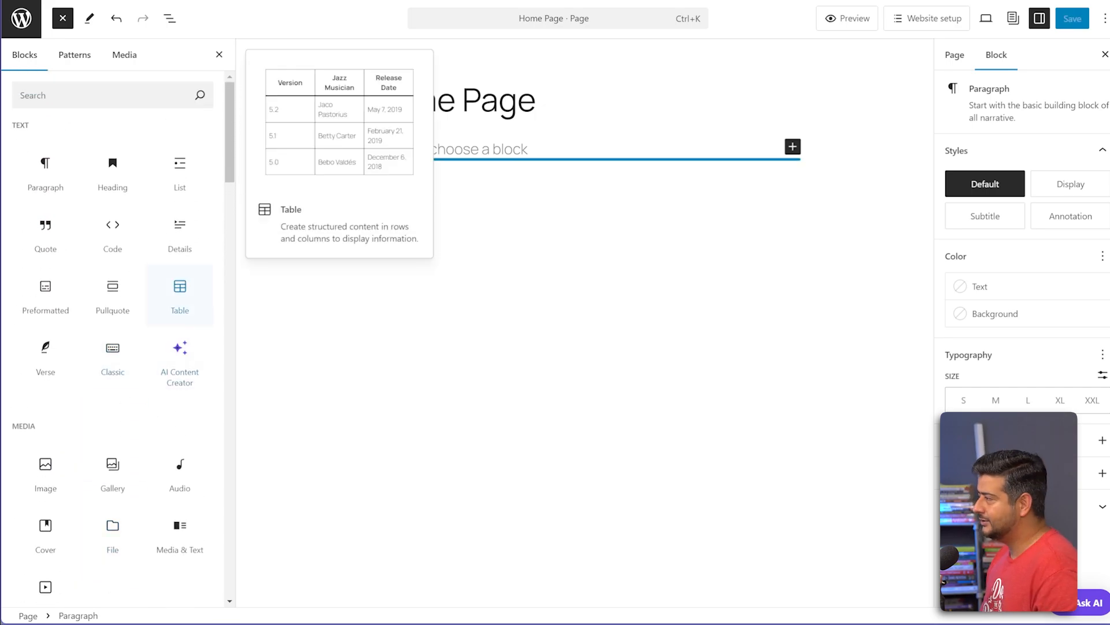
left_click(180, 292)
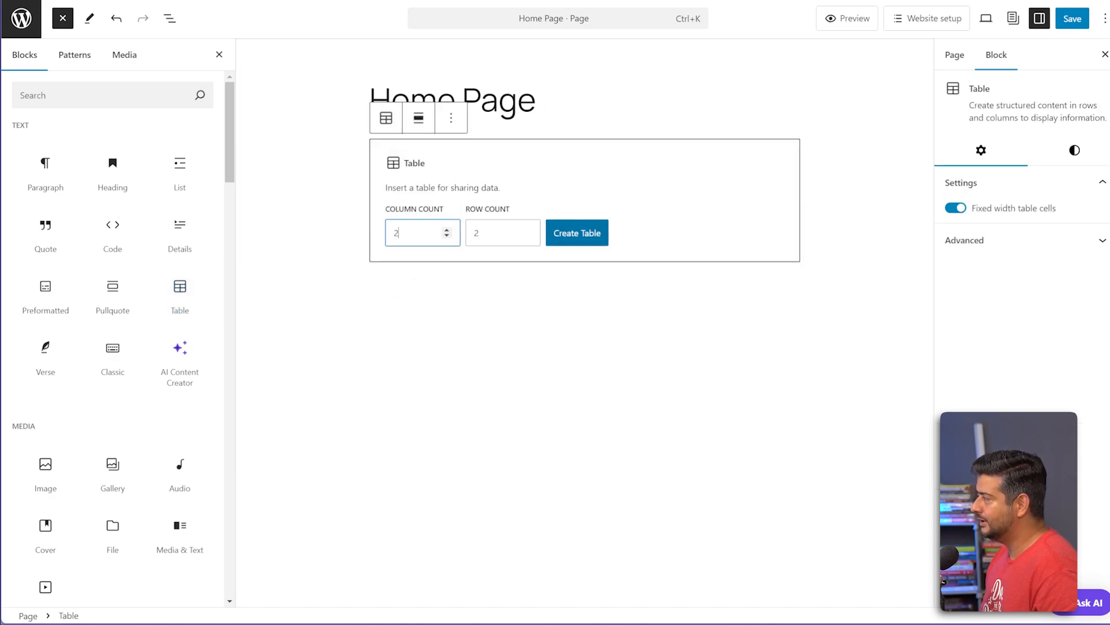
left_click(577, 233)
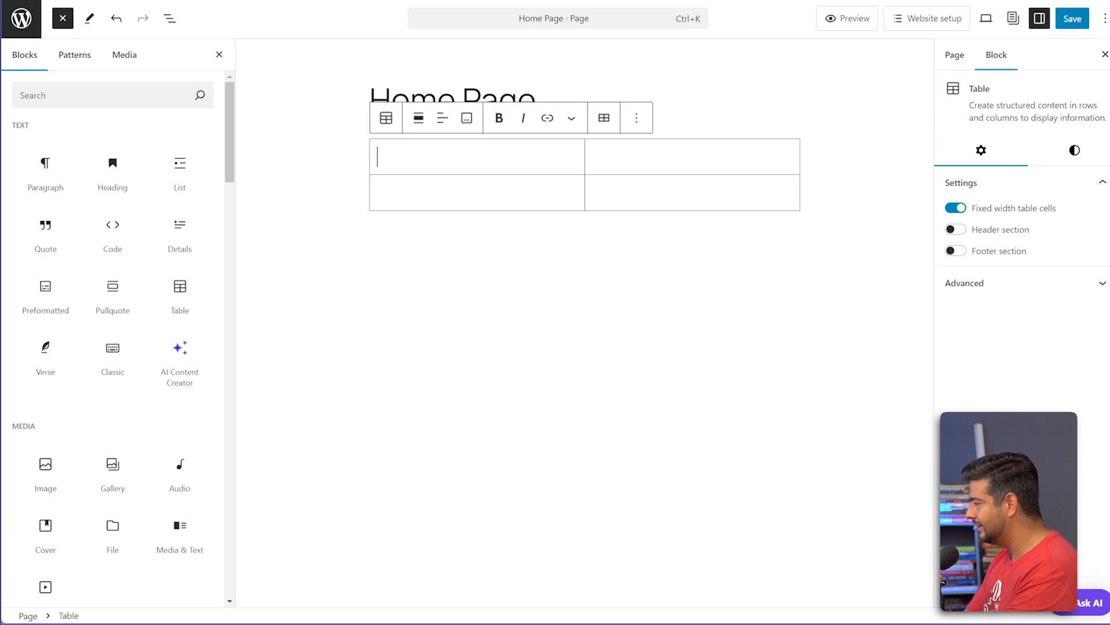
Fill the table's first row with "Table" and "Item" and its second row with "ABC" and "2"
type("Table")
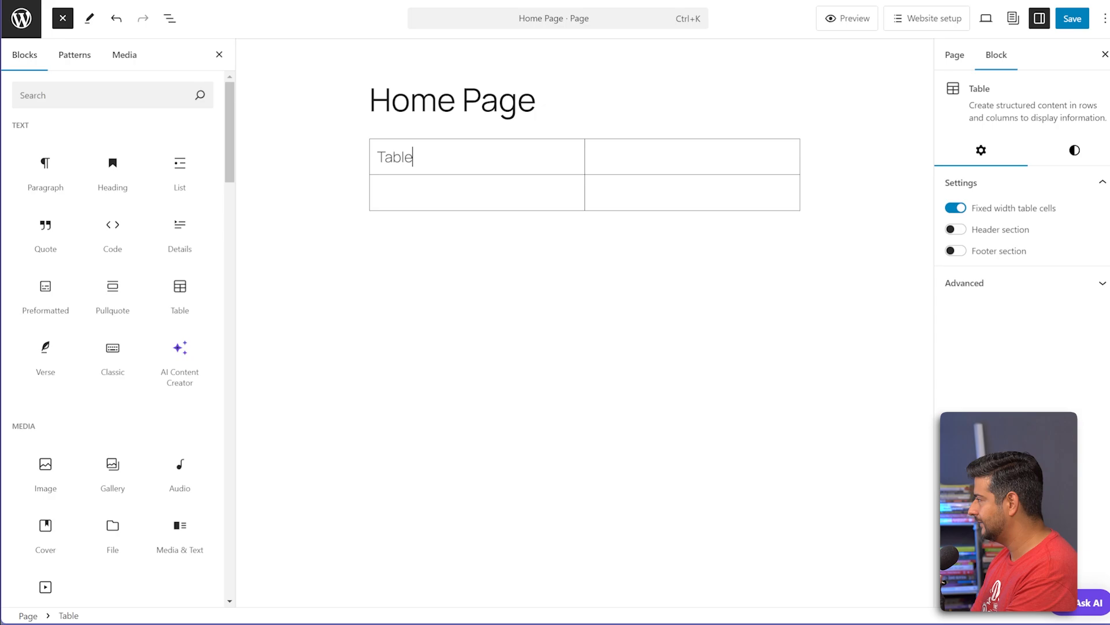
left_click(593, 157)
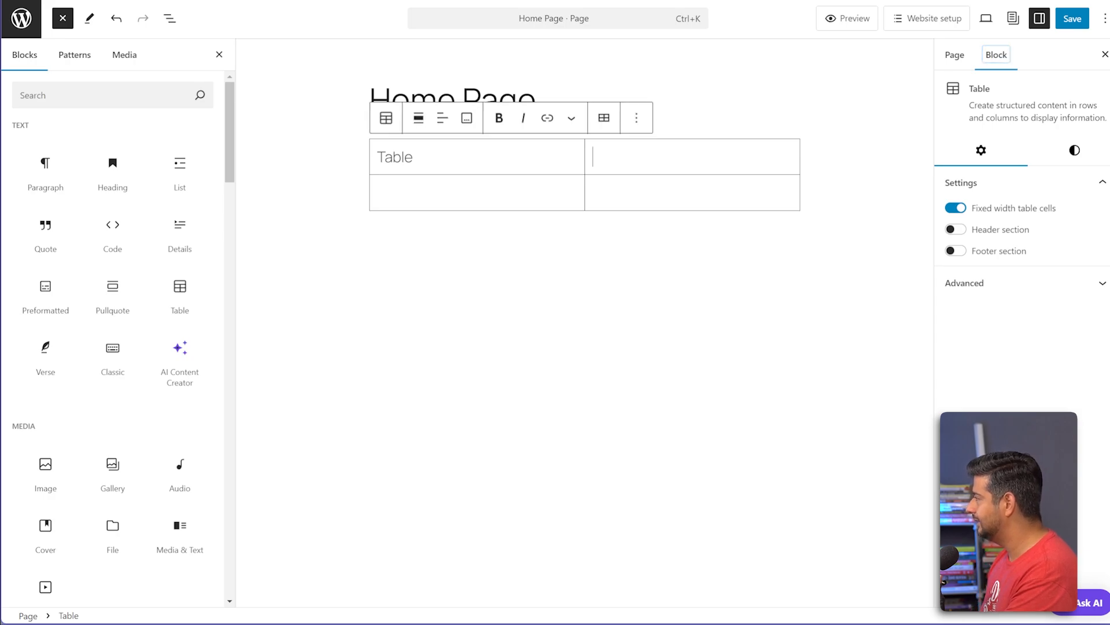
type("Item")
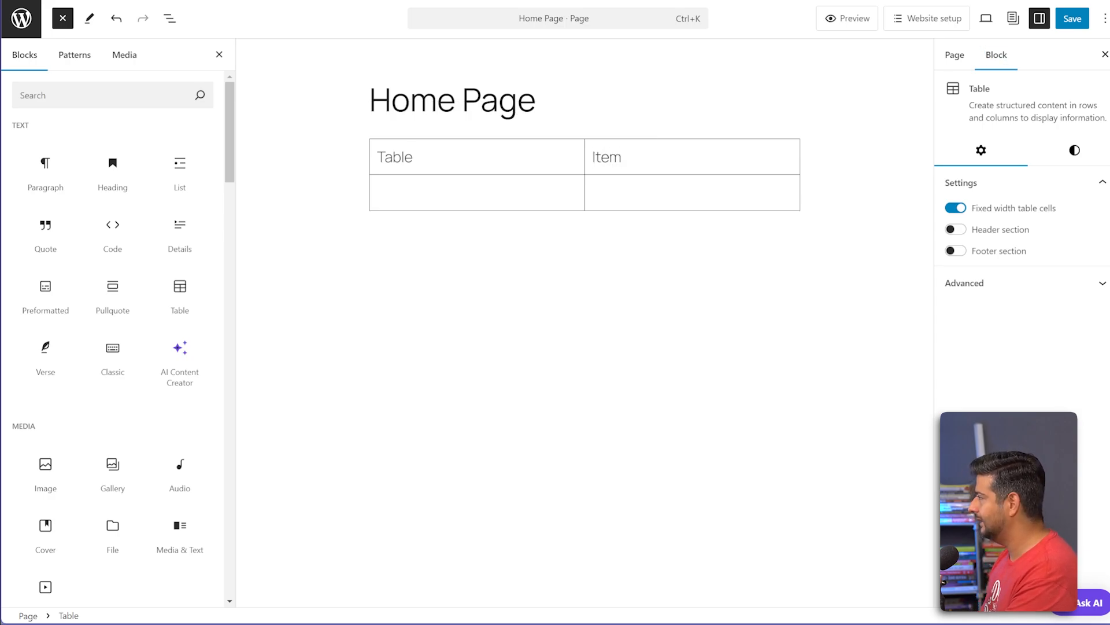
left_click(377, 193)
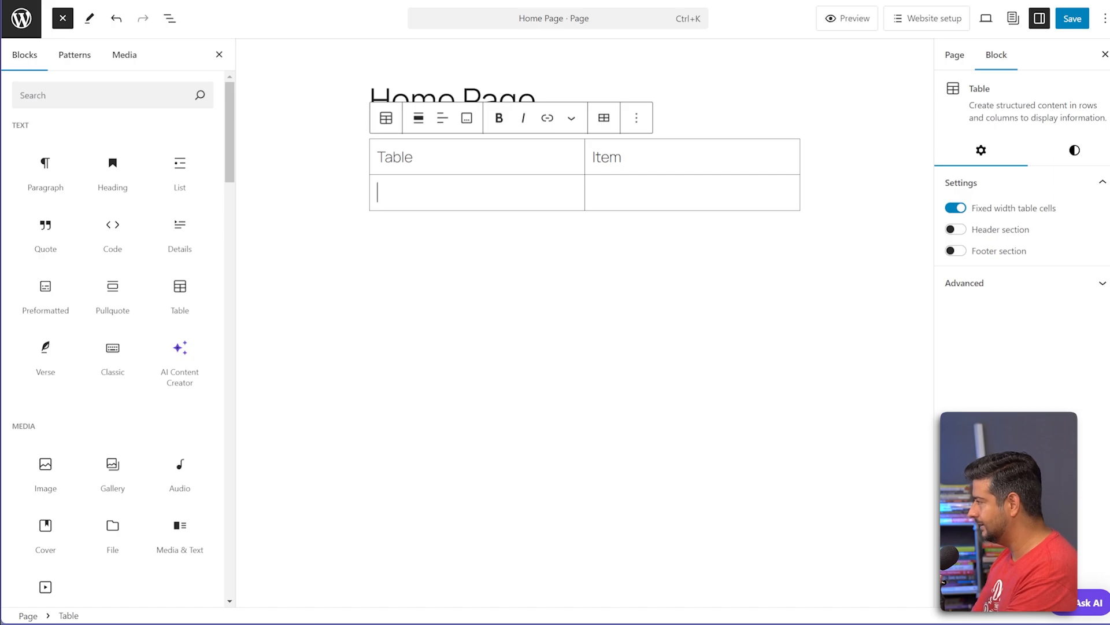
type("ABC")
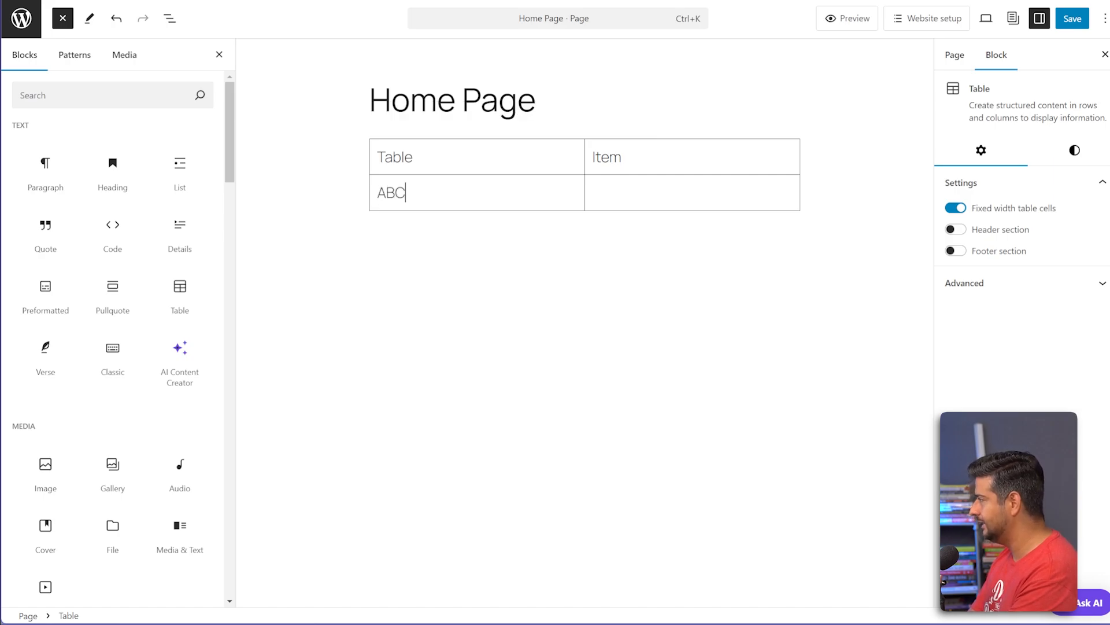
left_click(593, 193)
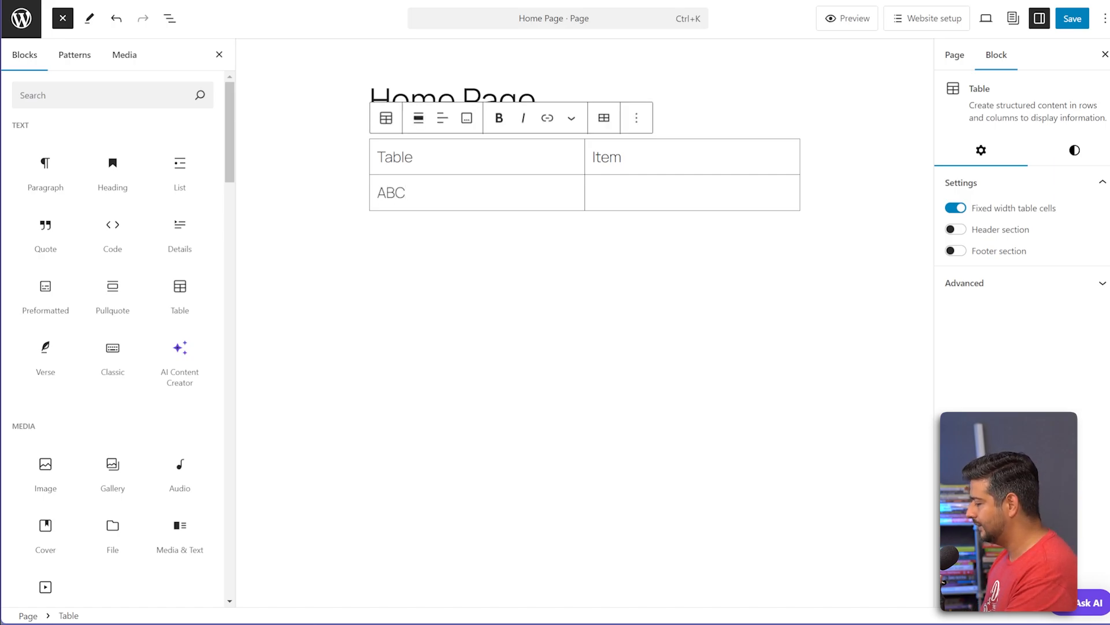
type("2")
key("Return")
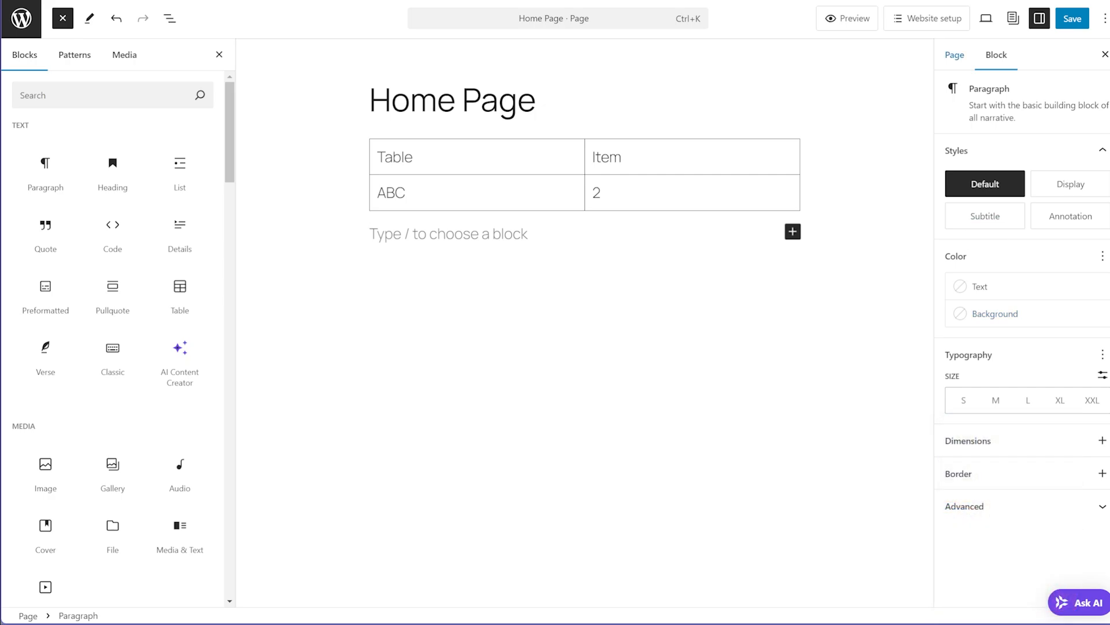
Turn on the header section and the footer section for the table on the Home Page
left_click(955, 55)
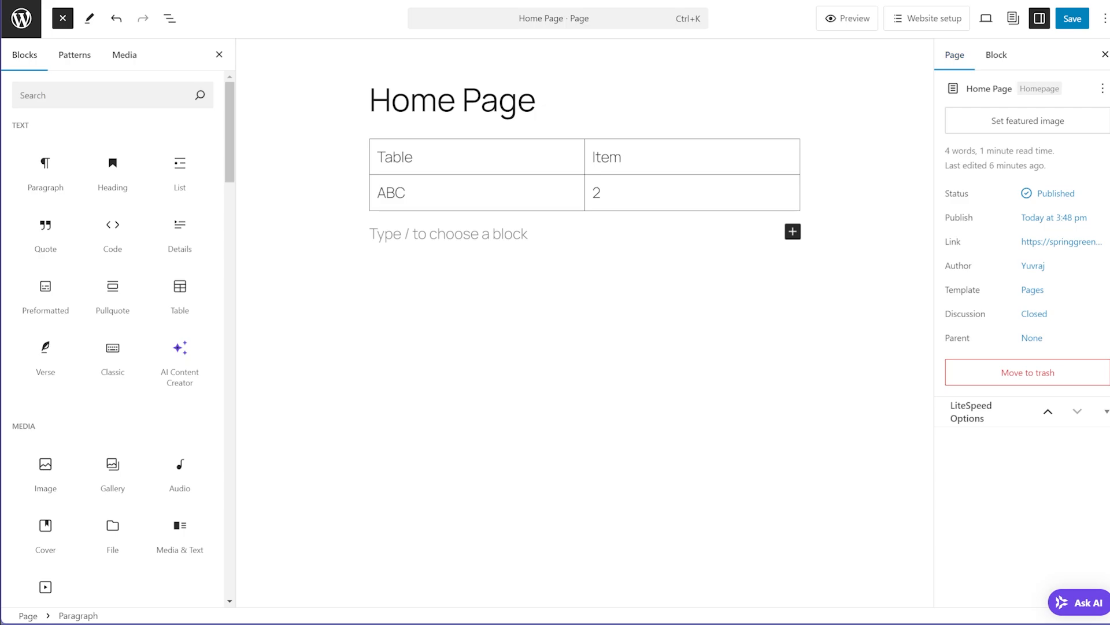
left_click(602, 192)
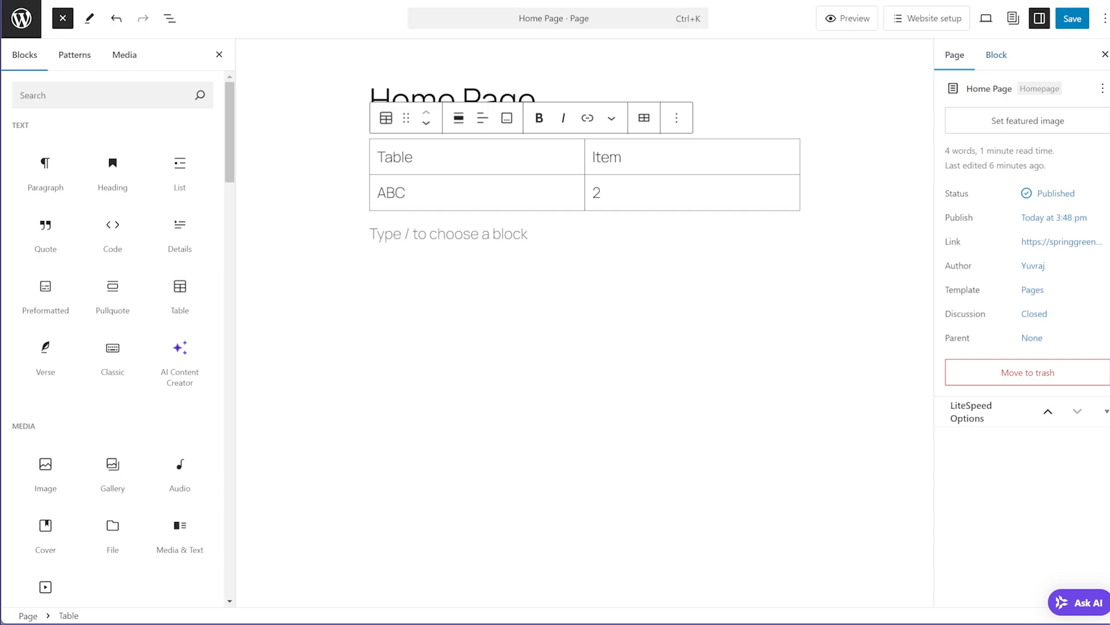
left_click(997, 54)
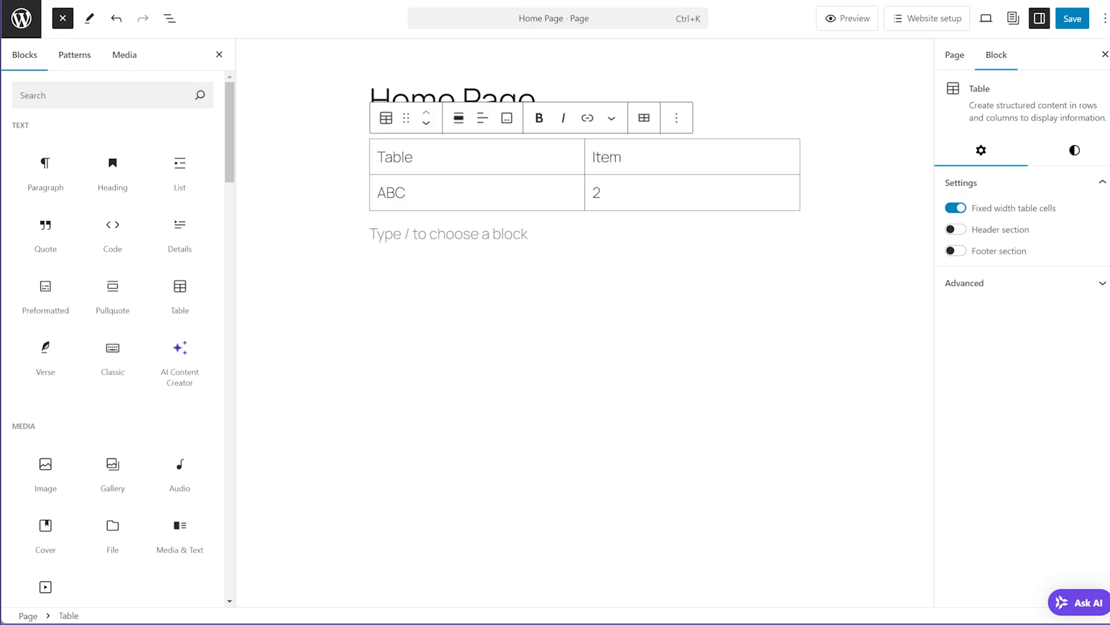
left_click(956, 230)
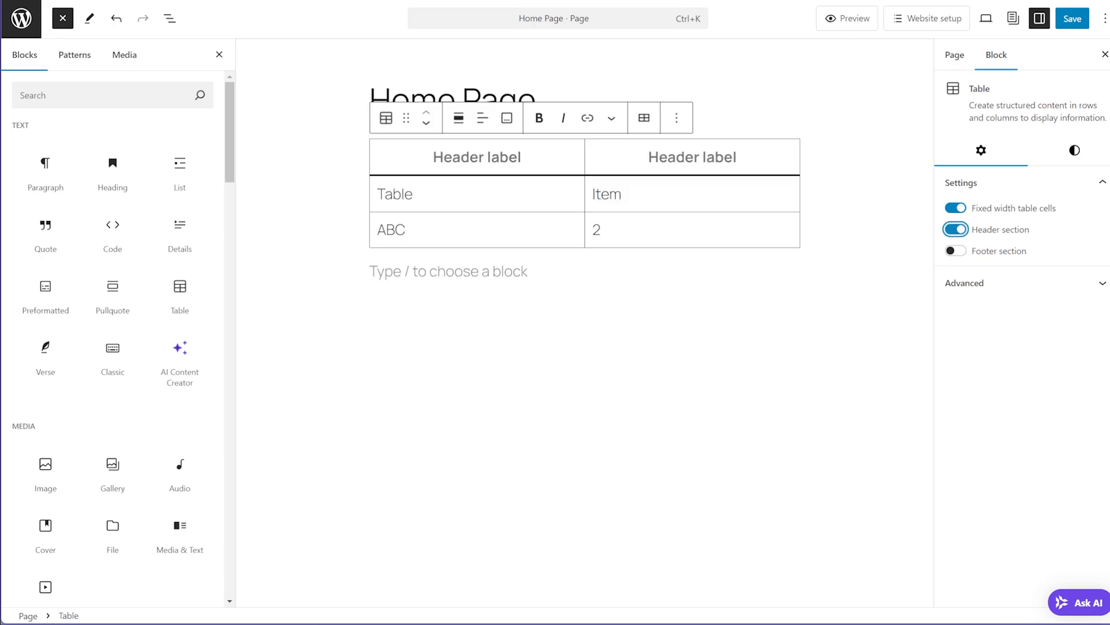
left_click(956, 251)
Try the Stripes style and several text sizes on the table, ending with the Default style and medium text
left_click(1074, 150)
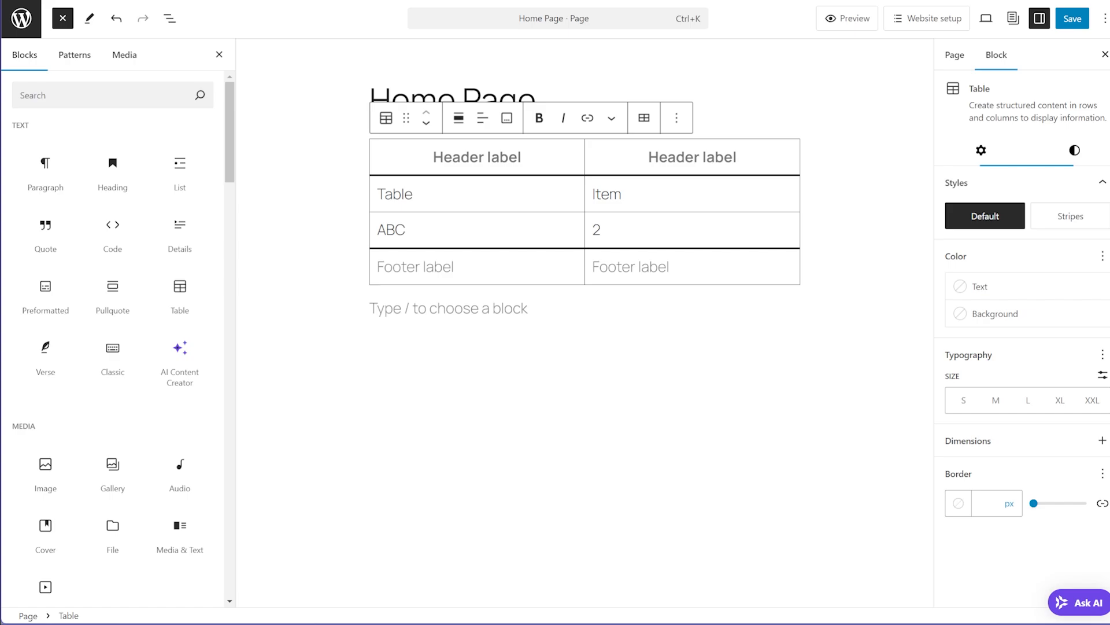
left_click(1070, 215)
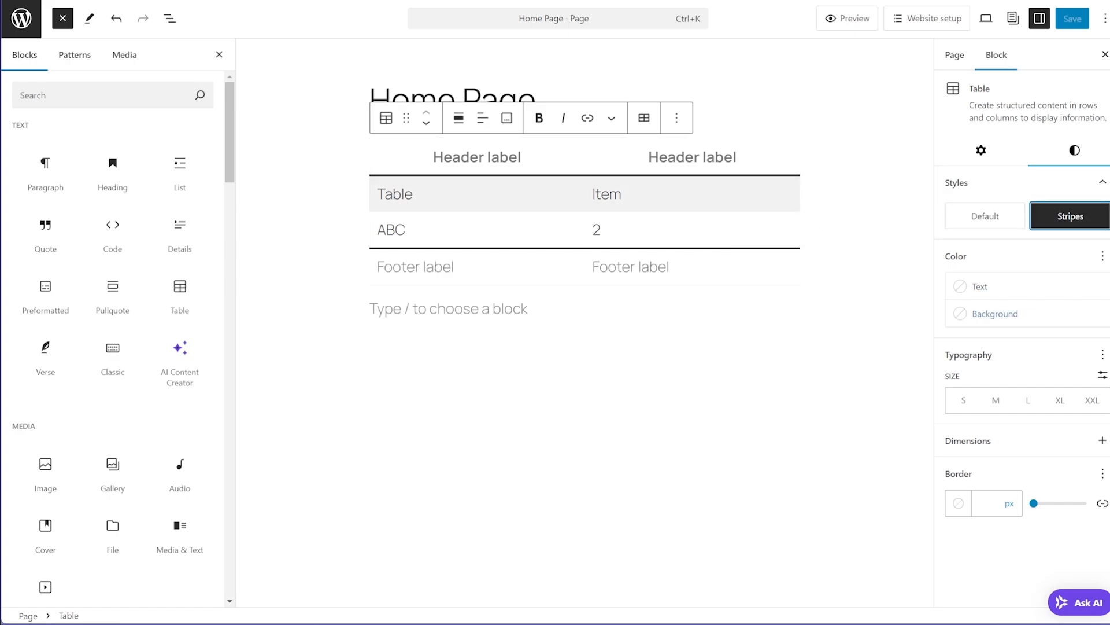
left_click(1028, 399)
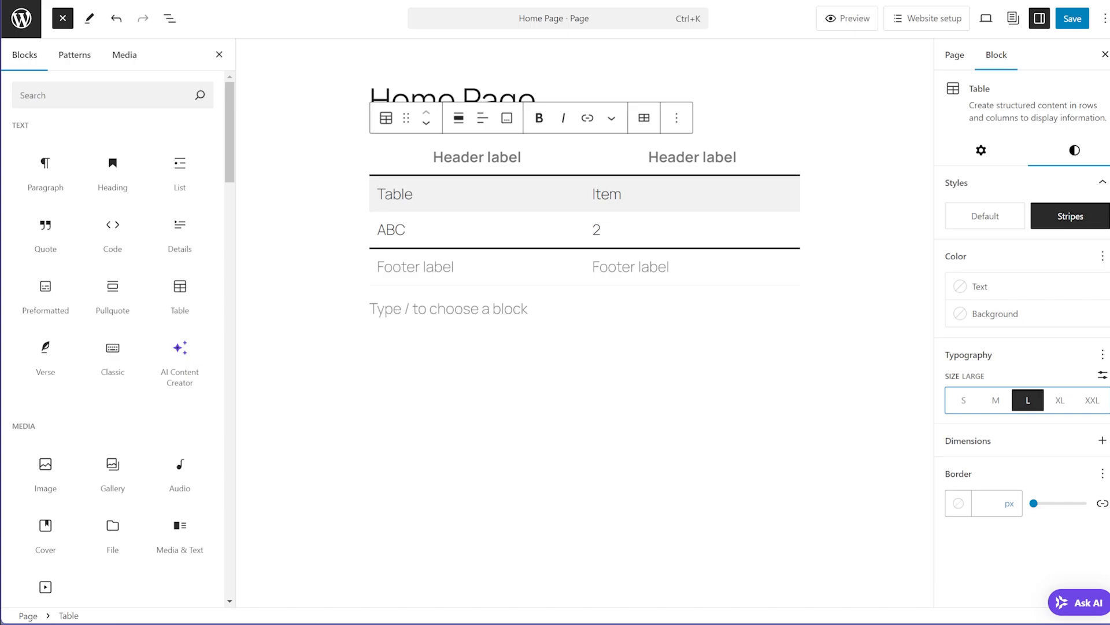
left_click(1060, 400)
left_click(996, 400)
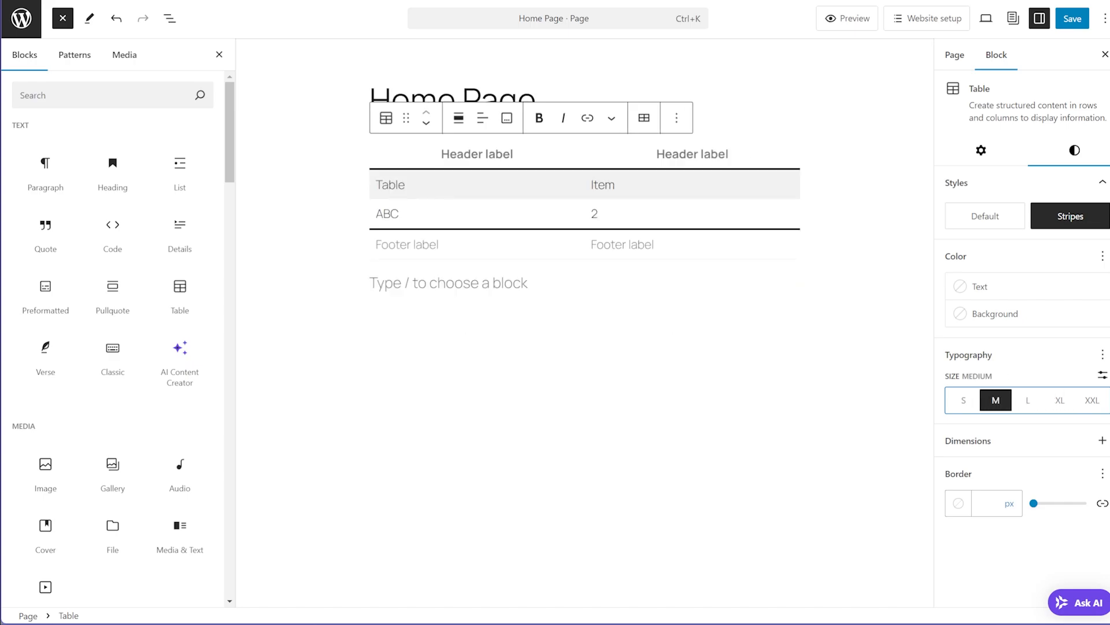
left_click(985, 216)
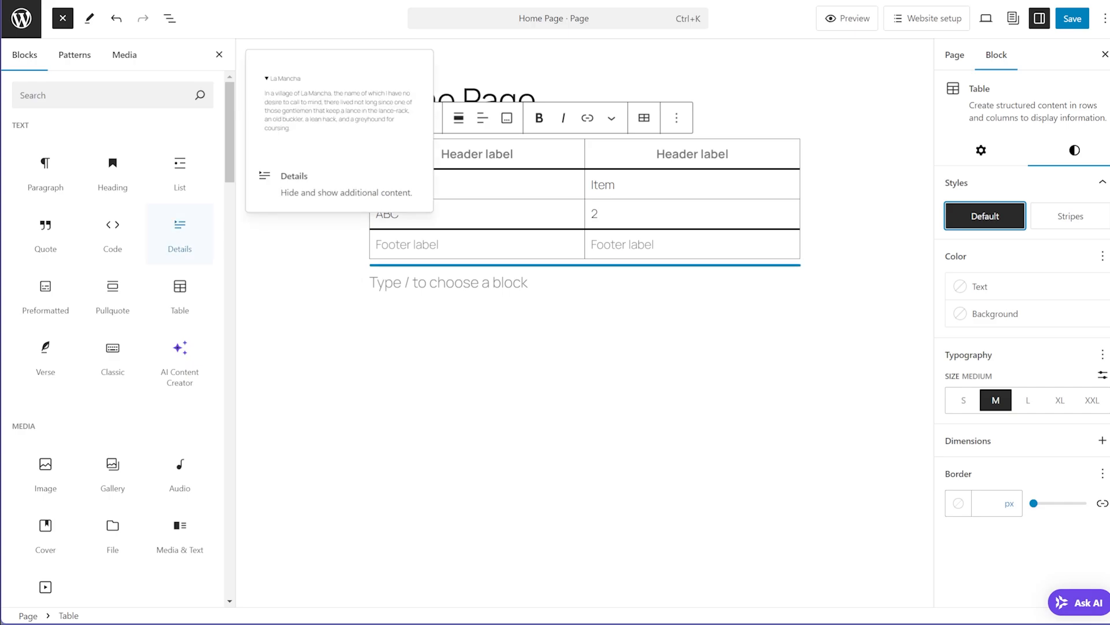
Add a Details block below the table and give it the summary text "Summary"
left_click_drag(180, 231, 449, 289)
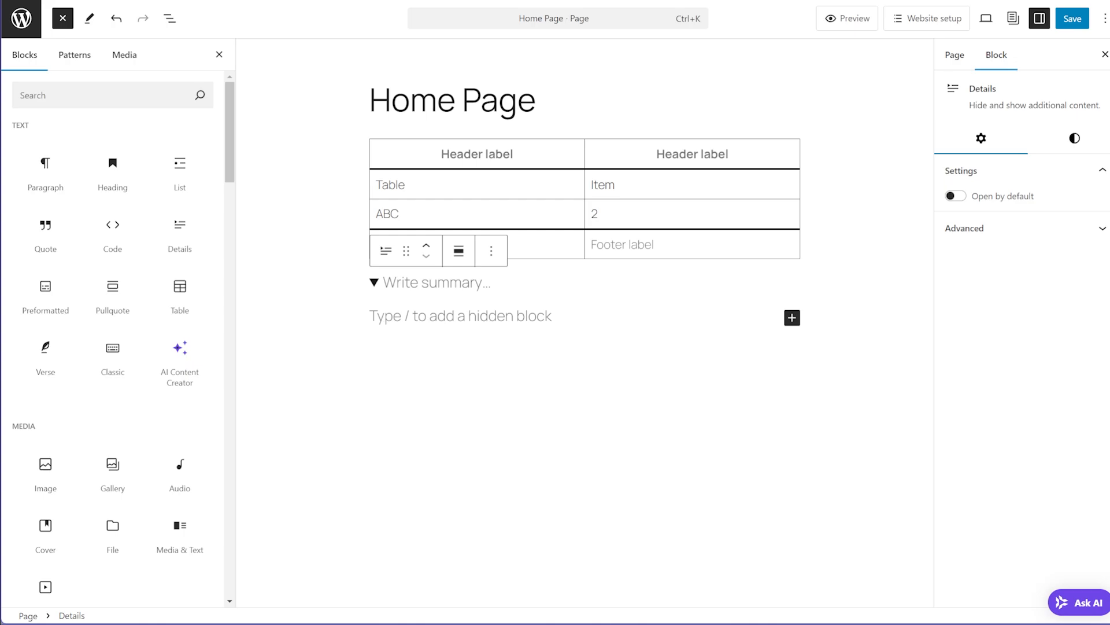
type("Summarty")
key("BackSpace")
key("BackSpace")
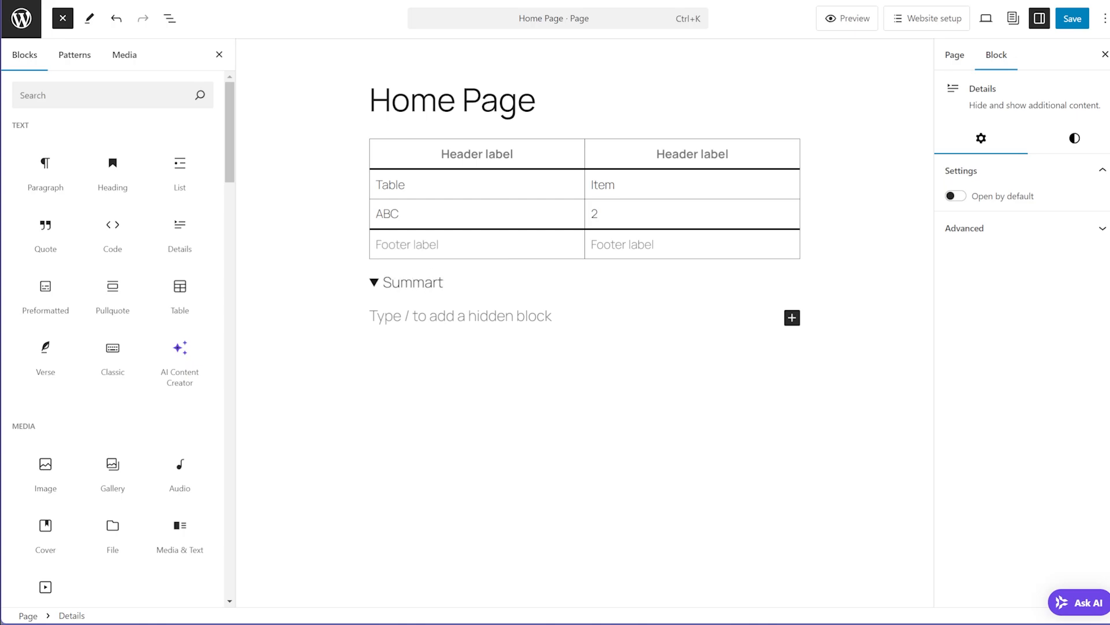
type("y")
Write "Making a WordPress website is easy with WPBeginner" as the Details block's hidden text and start an empty paragraph below the block
left_click(428, 315)
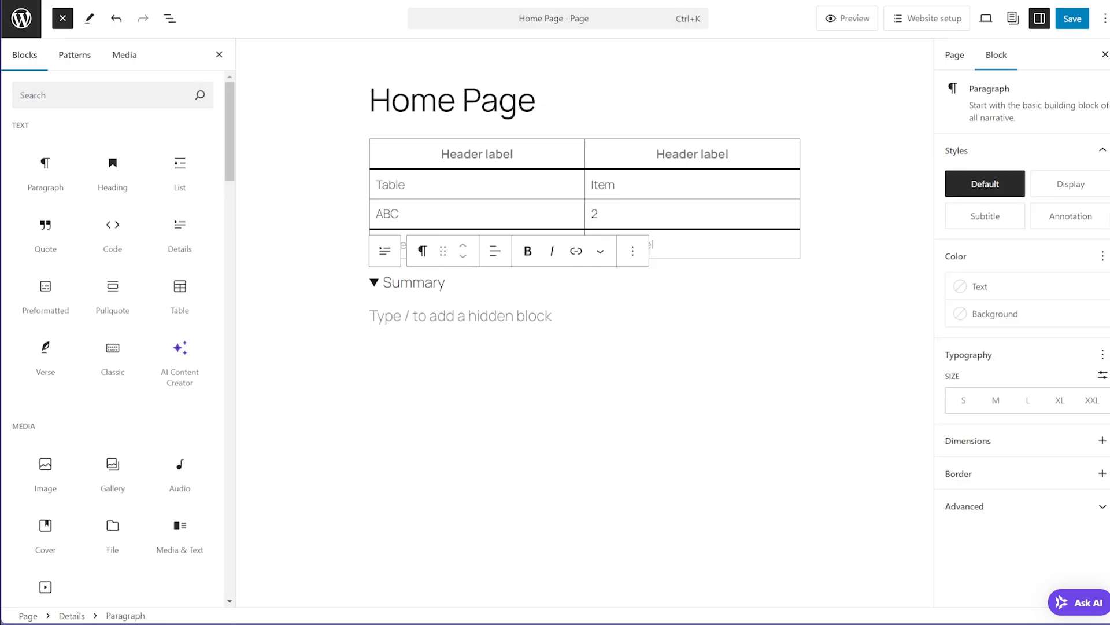
type("Makijn")
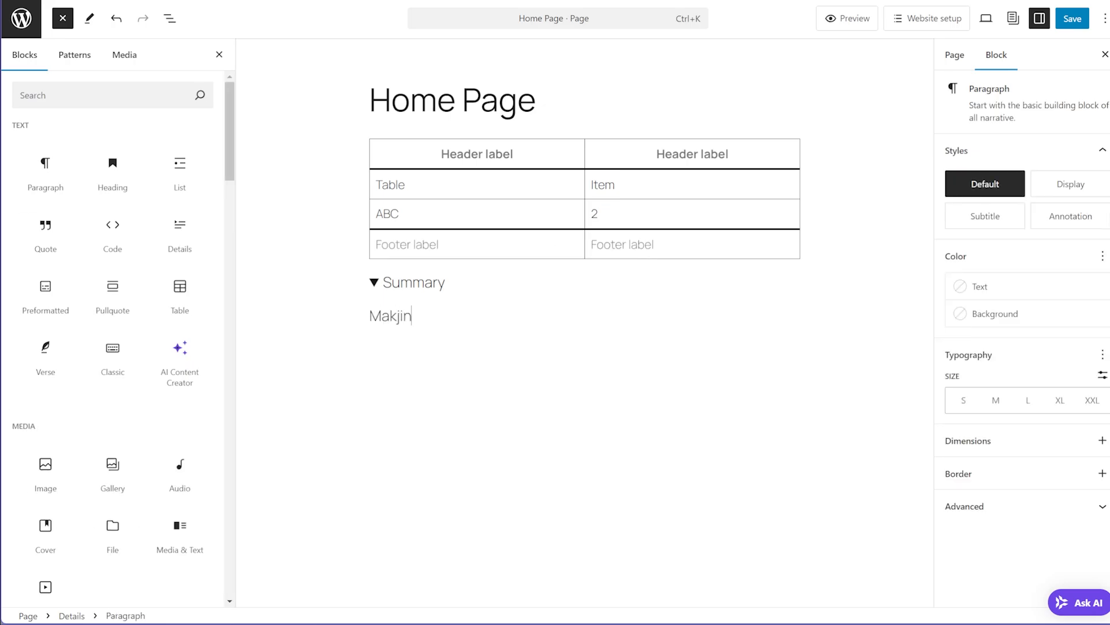
key("BackSpace")
key("BackSpace")
key("BackSpace")
type("ing a WordPress website is e")
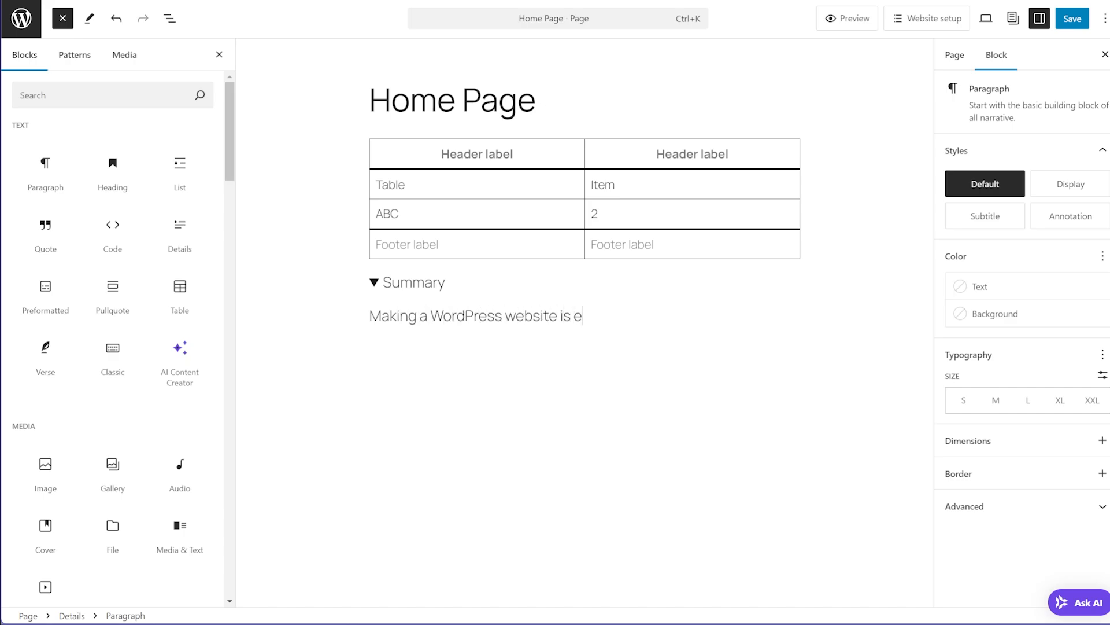
type("asy with WPBeginner")
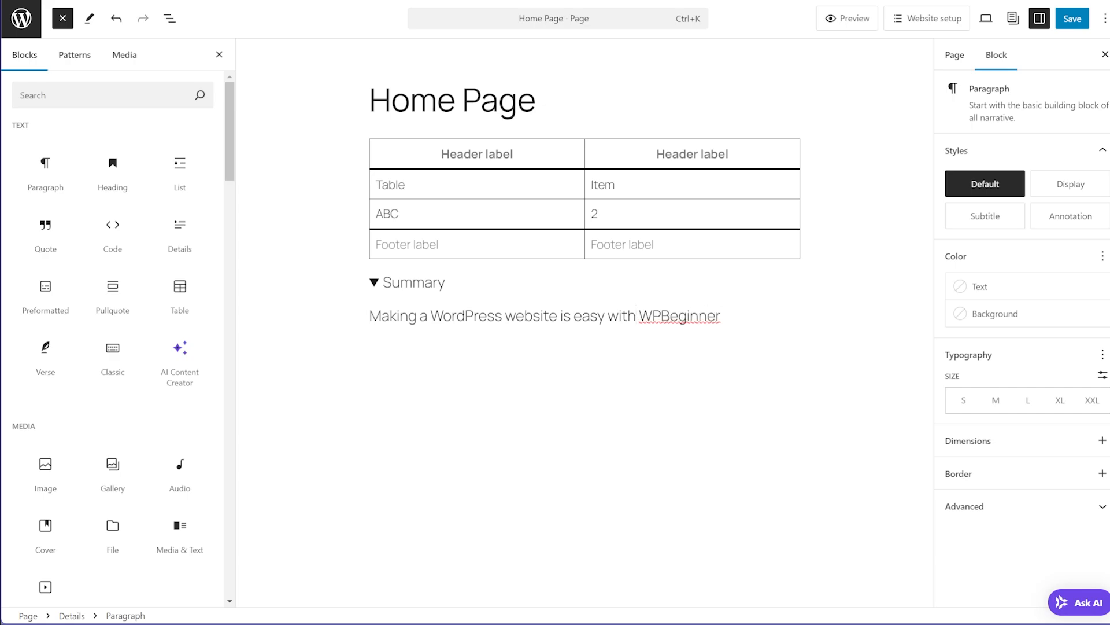
key("Return")
key("Return")
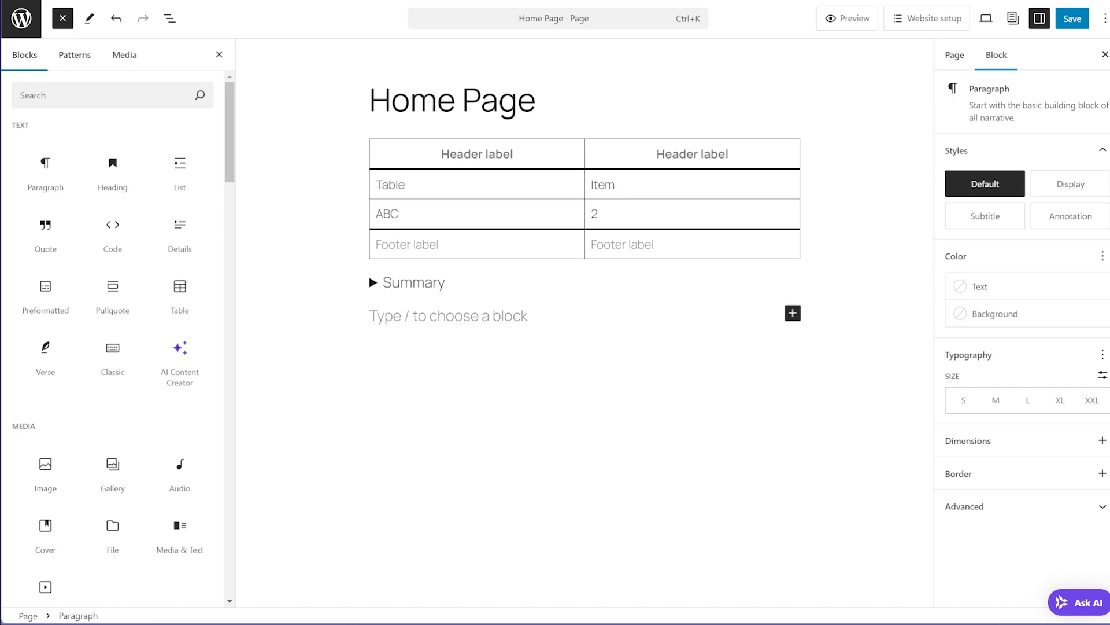
Expand the Details block and insert an empty Image block below it
left_click(374, 282)
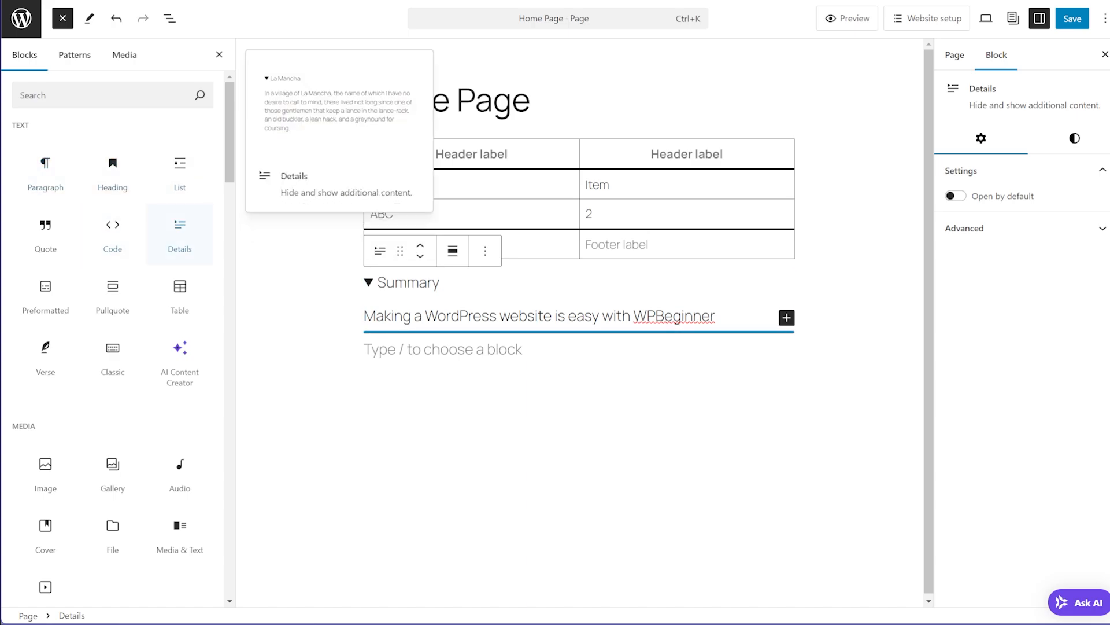
scroll(113, 347, "down", 1)
left_click_drag(46, 405, 500, 350)
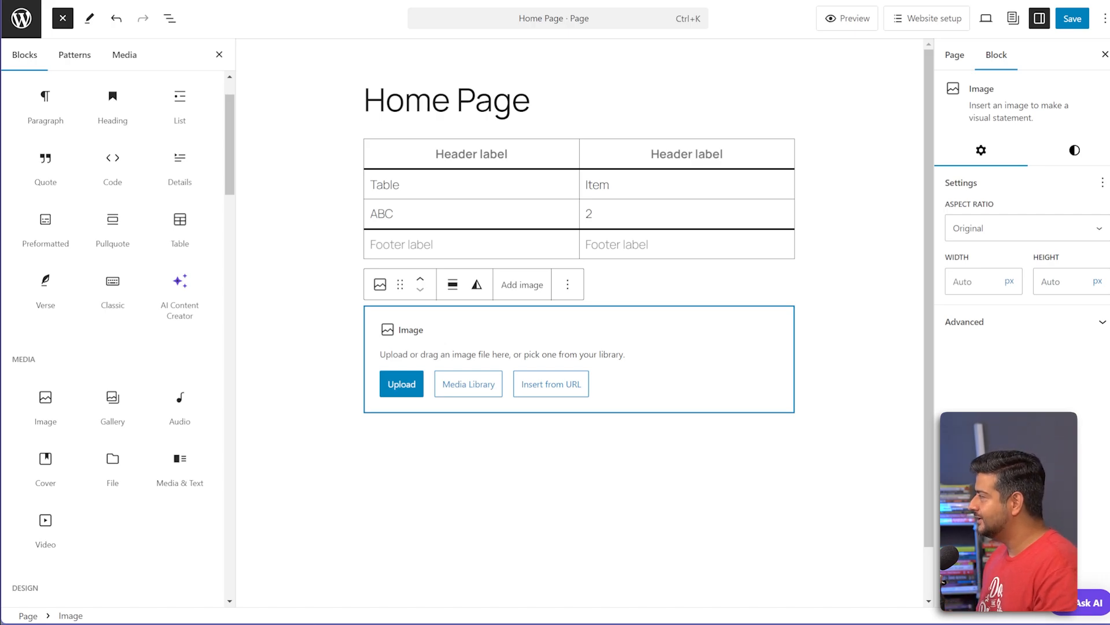
Delete the Table, Image and Details blocks from the Home Page body
left_click(593, 214)
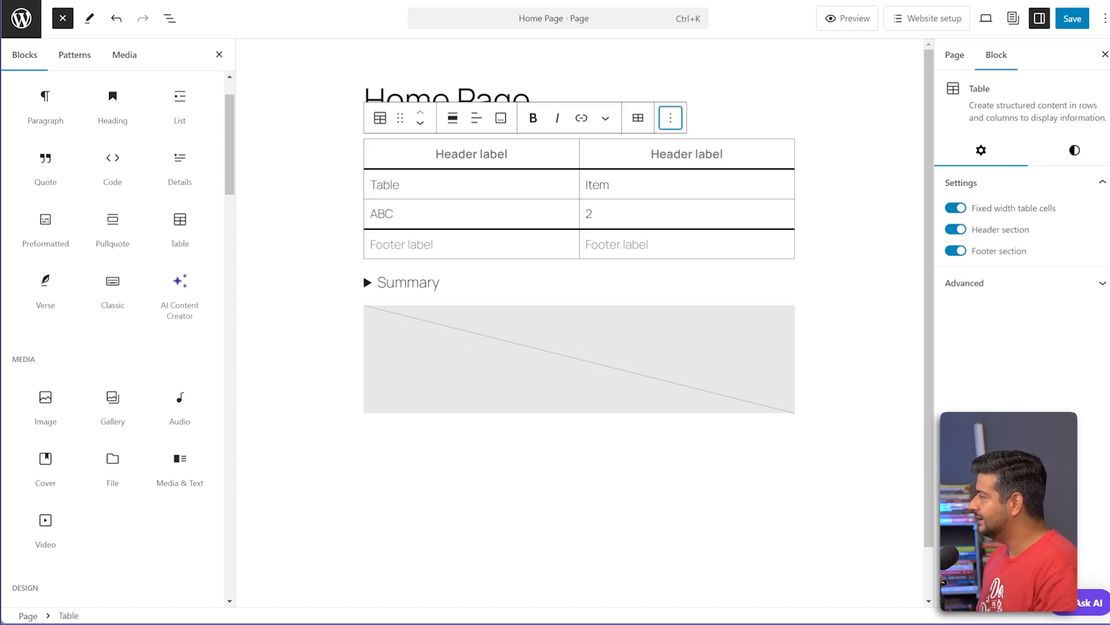
left_click(671, 118)
left_click(683, 482)
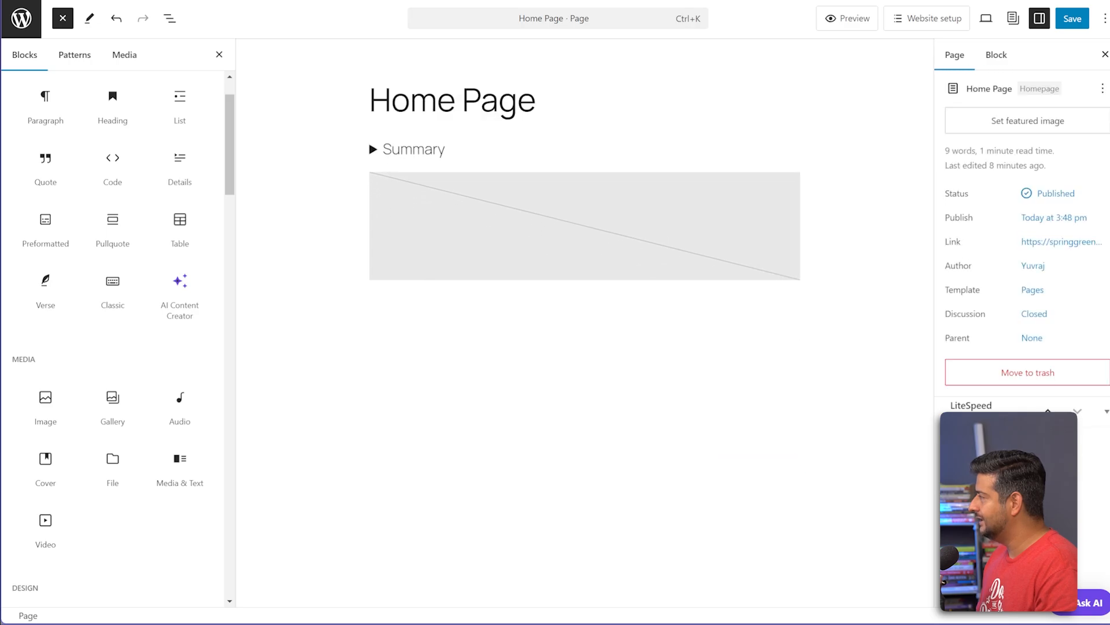
left_click(585, 231)
left_click(573, 151)
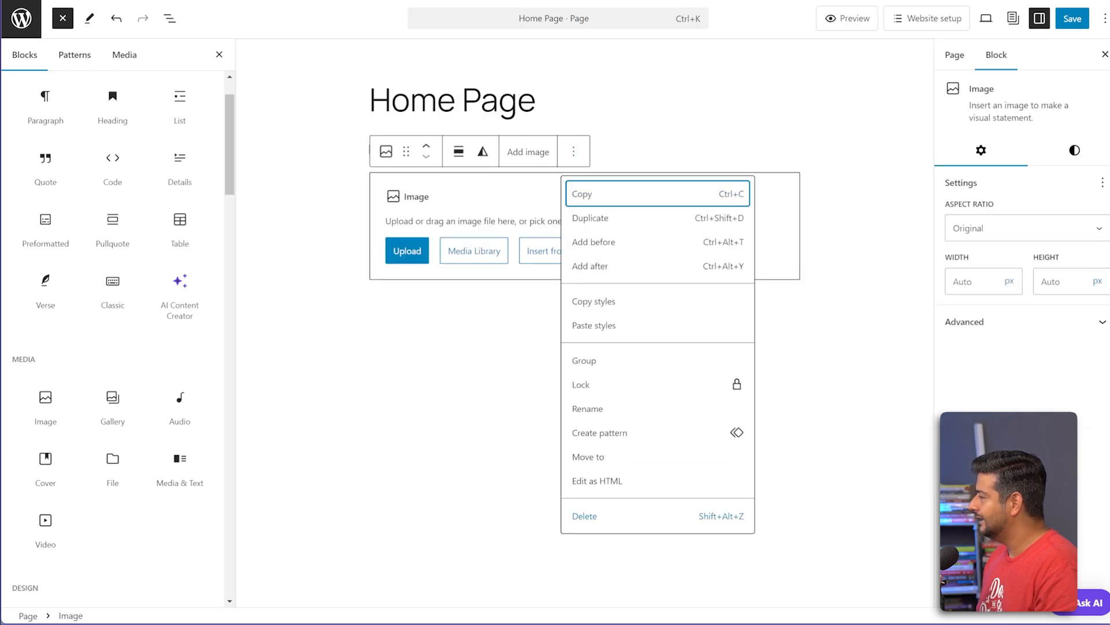
left_click(585, 516)
left_click(451, 118)
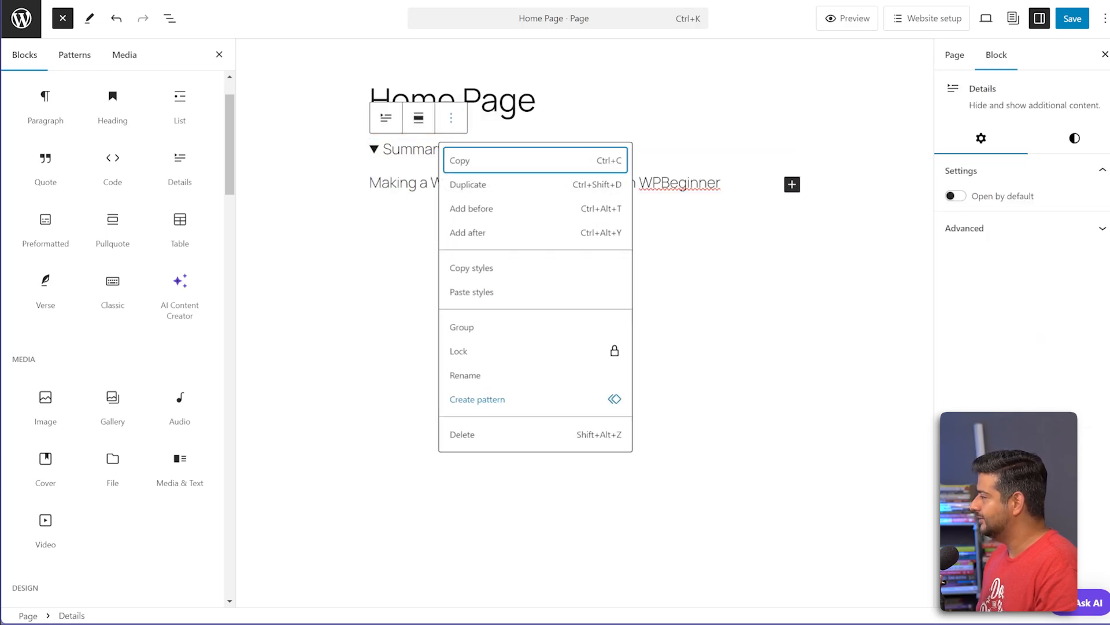
left_click(463, 434)
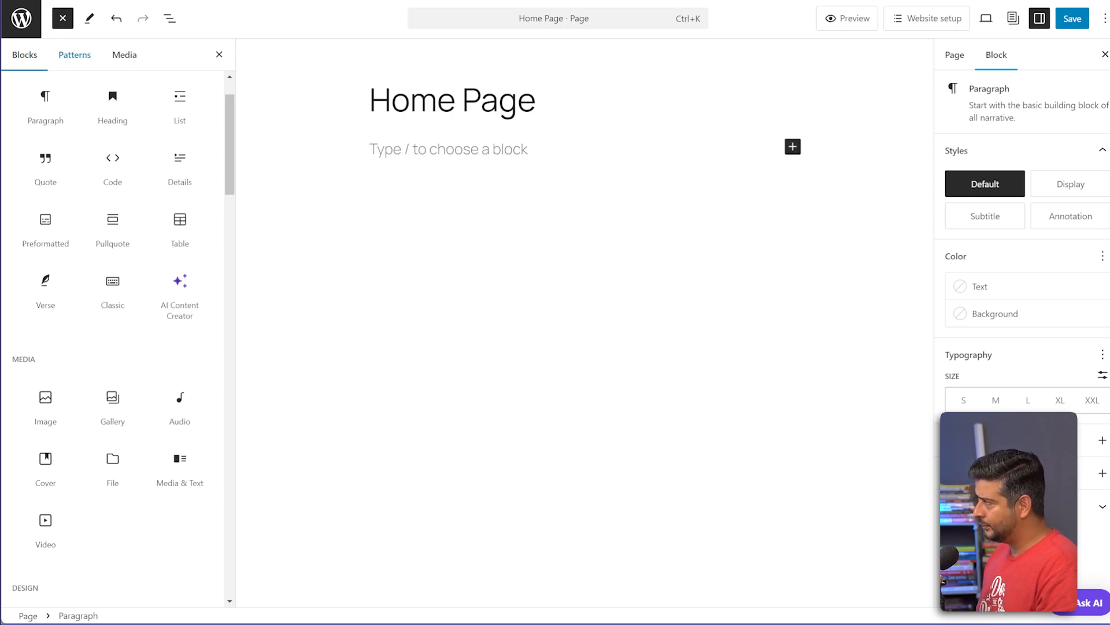
Browse the full collection of block patterns and insert the "About the book" banner pattern into the Home Page
left_click(75, 55)
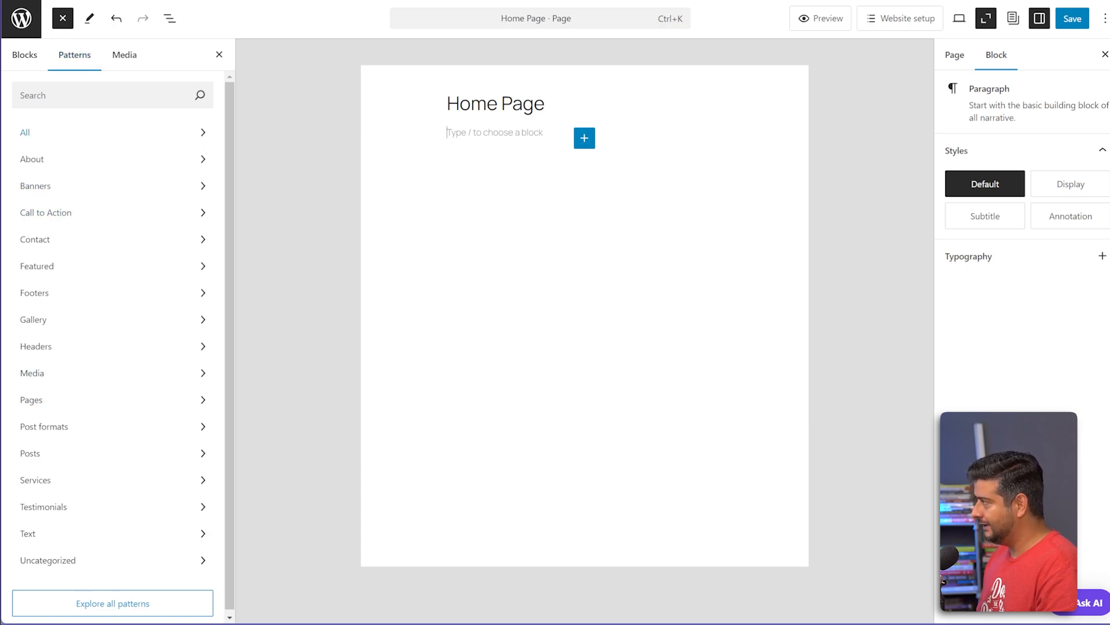
left_click(113, 132)
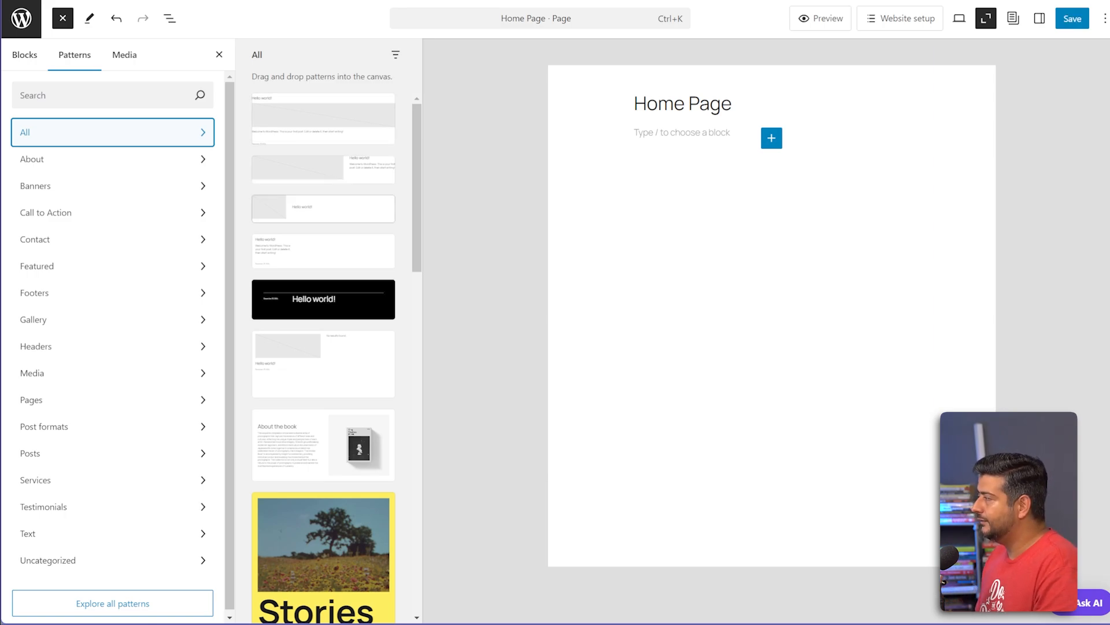
scroll(323, 358, "down", 3)
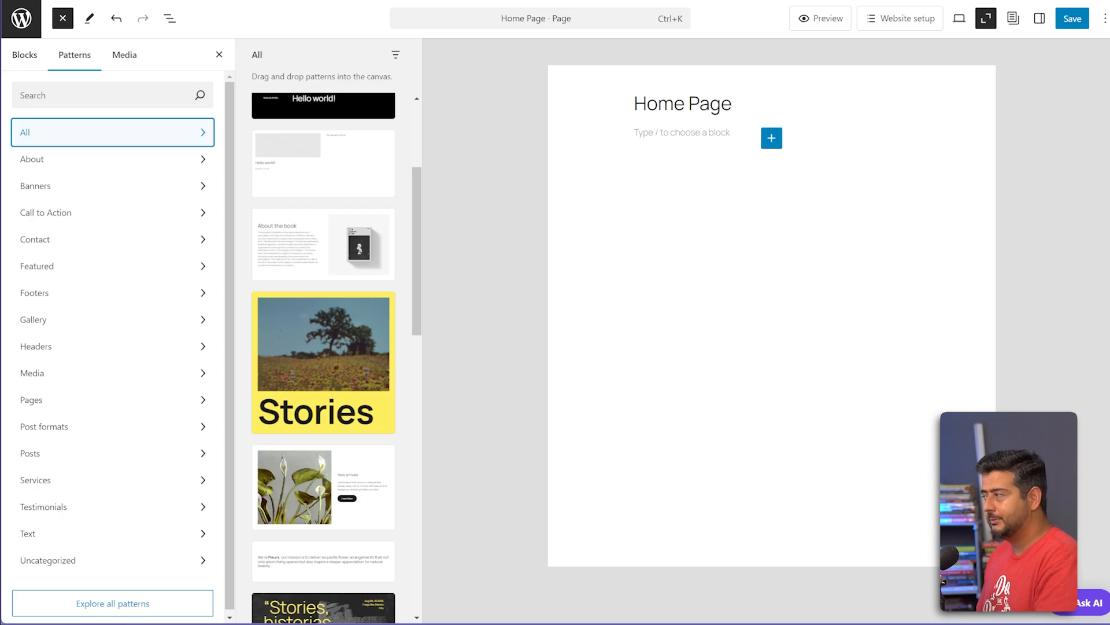
left_click(323, 245)
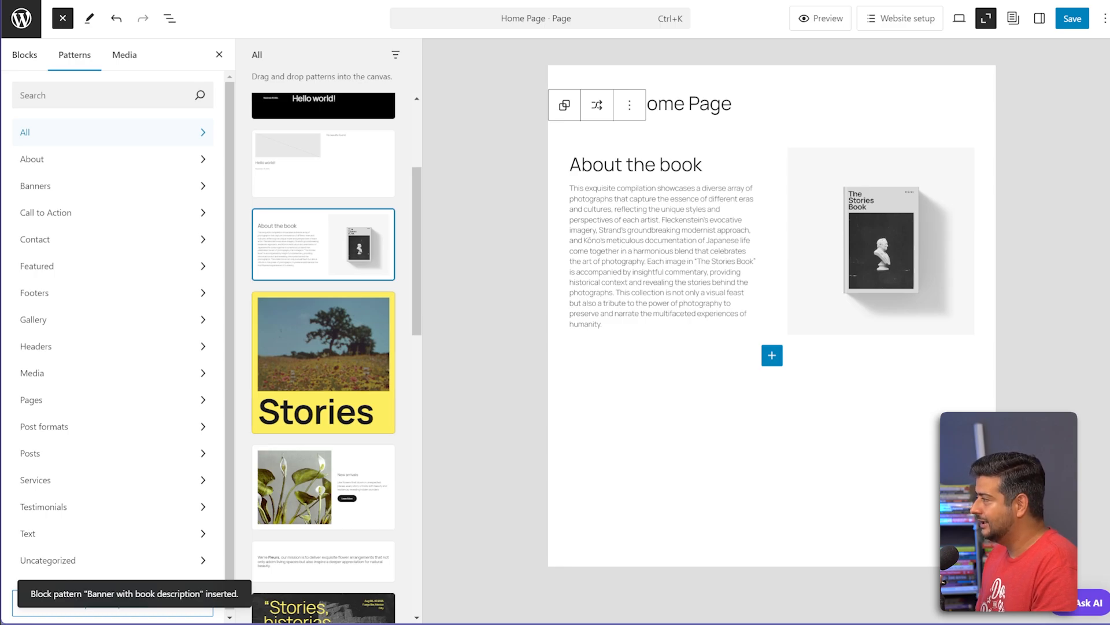
scroll(323, 358, "down", 10)
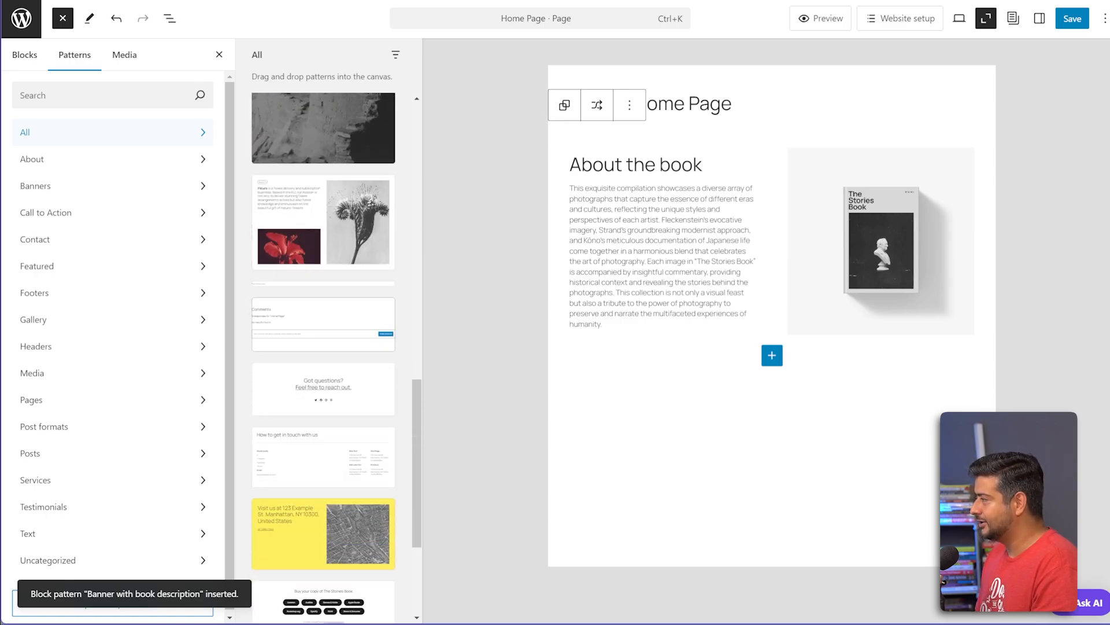
Insert the patterns "Contact location and link", "Call to action with book links", "Centered heading" and "Call to action with locations" below the book banner
scroll(323, 357, "down", 5)
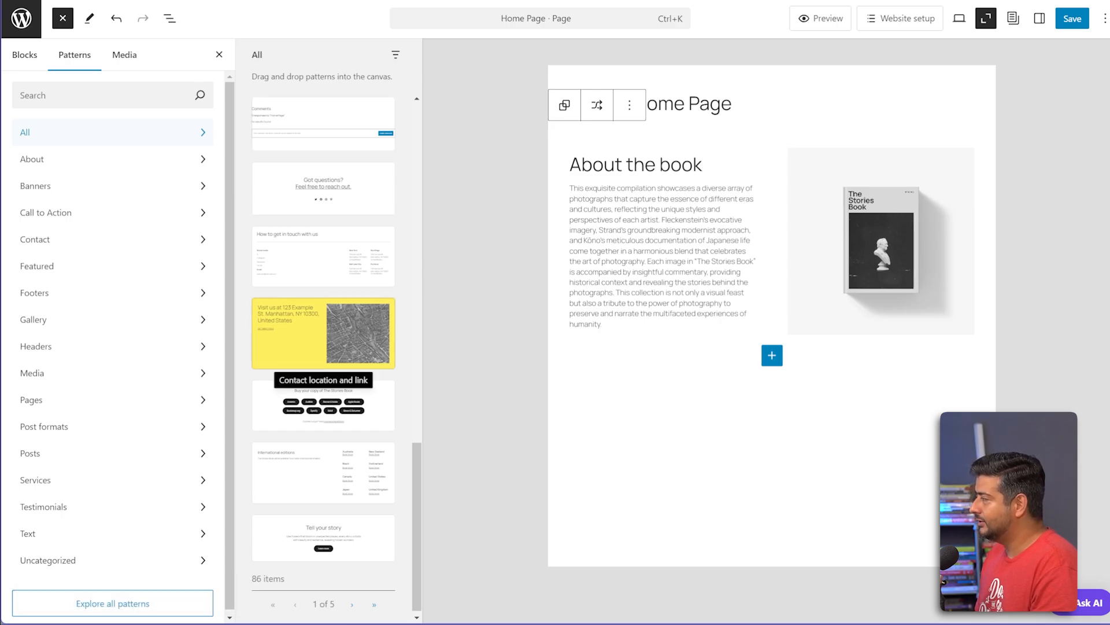
left_click(323, 333)
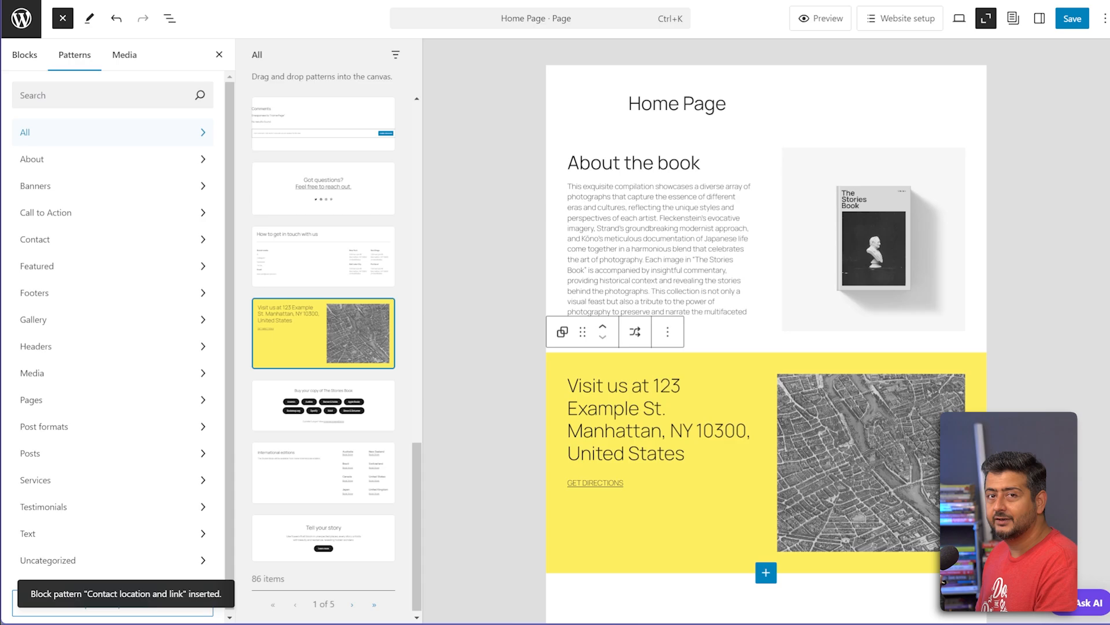
scroll(323, 333, "down", 1)
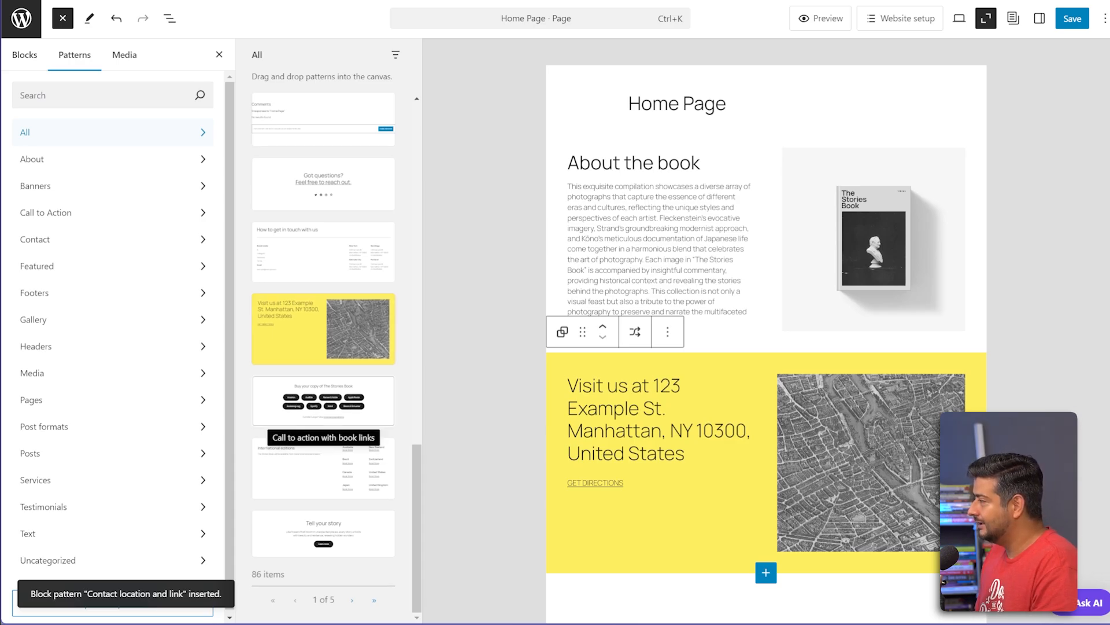
left_click(323, 401)
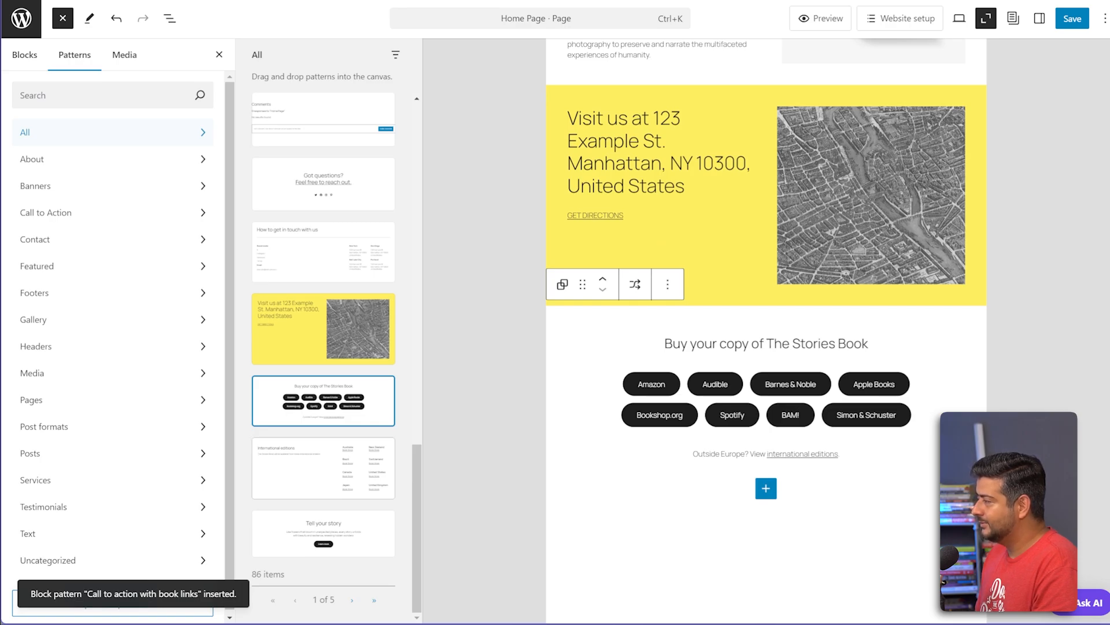
left_click(324, 533)
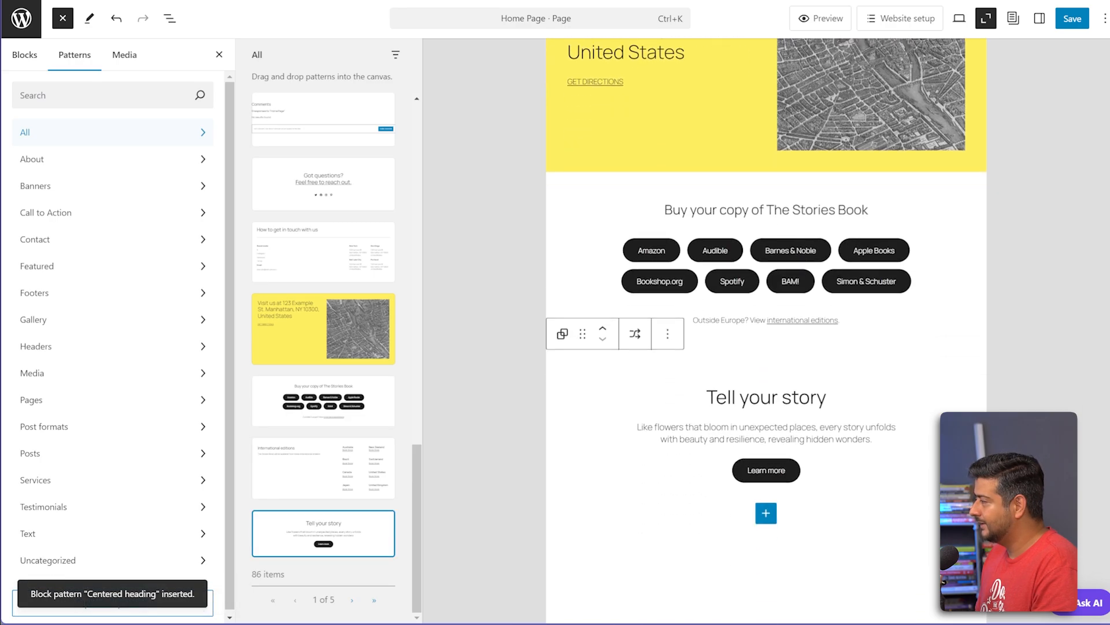
left_click(323, 468)
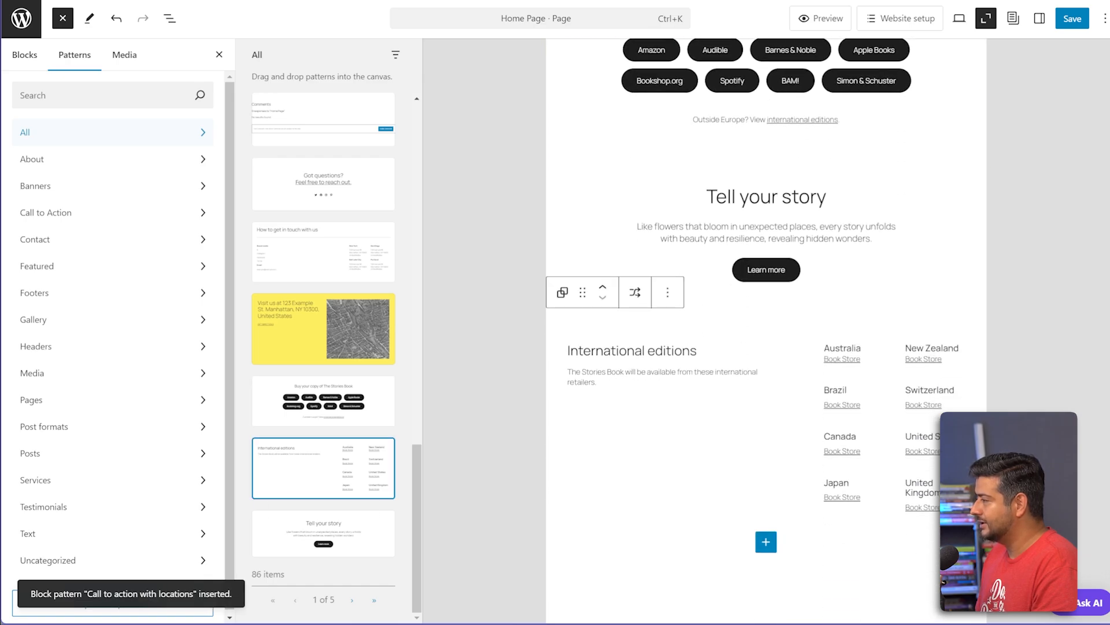
From the second page of patterns, insert the "Sign up to get daily stories" newsletter pattern and the "Our online store." product grid pattern
left_click(352, 600)
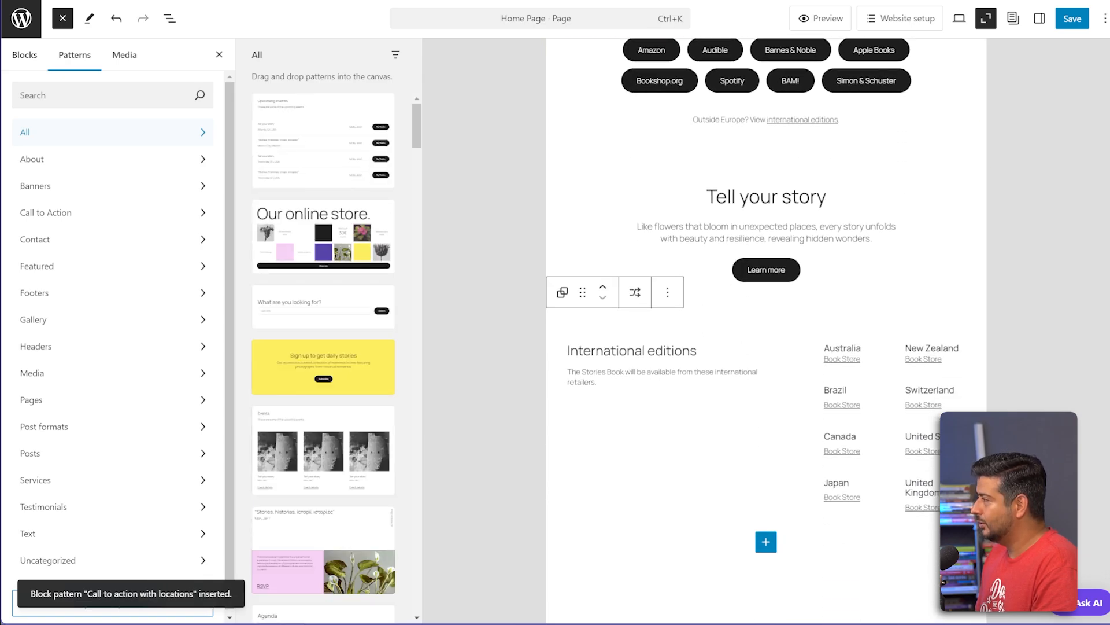
scroll(636, 318, "down", 2)
scroll(347, 317, "down", 2)
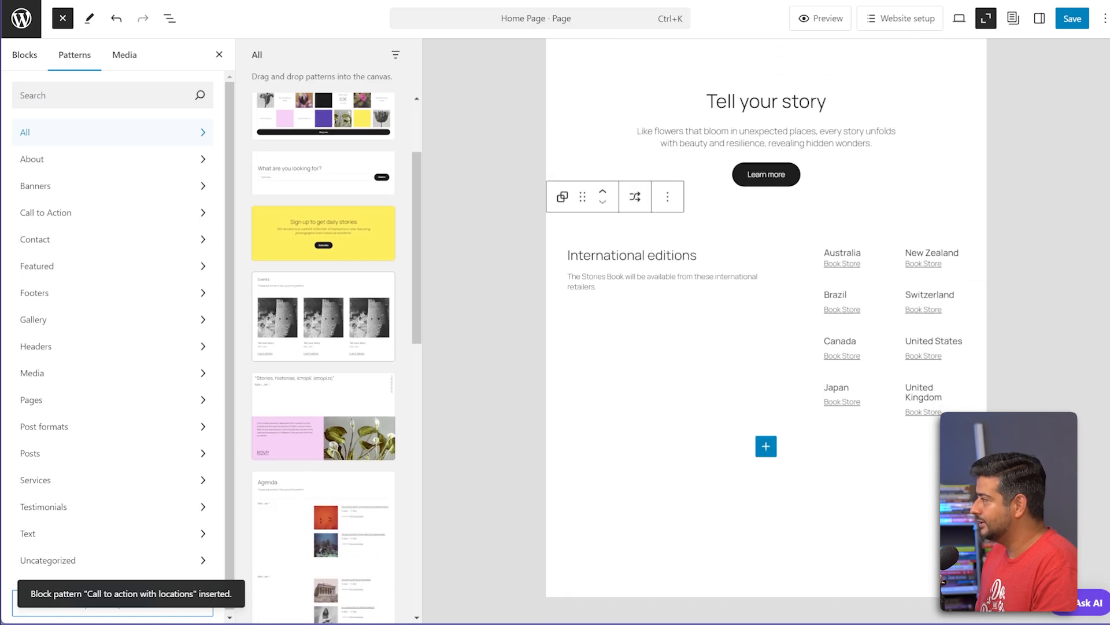
left_click(324, 233)
scroll(323, 359, "up", 2)
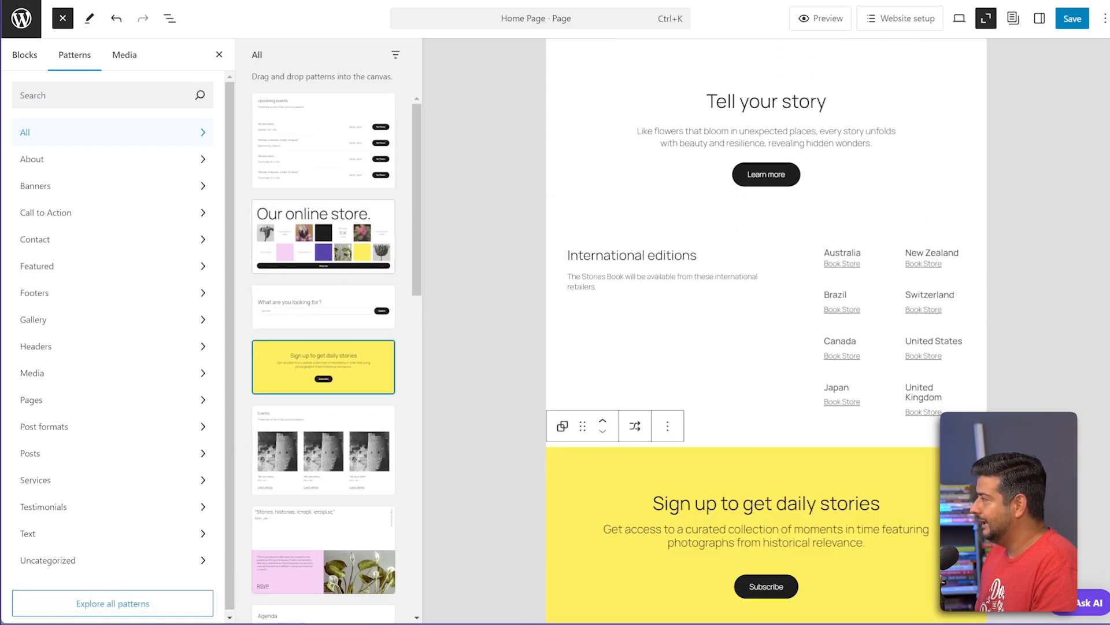
left_click(324, 236)
Insert the black centered footer pattern with social links below the online store section, and return to the full-size canvas with the inserter closed
scroll(323, 254, "down", 5)
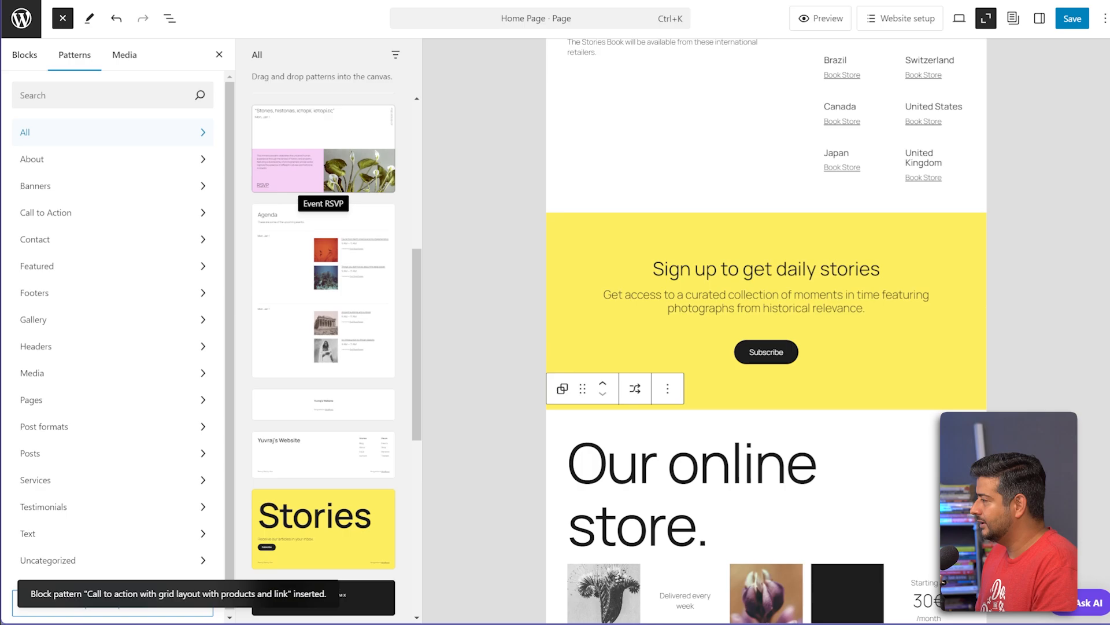
scroll(323, 255, "down", 3)
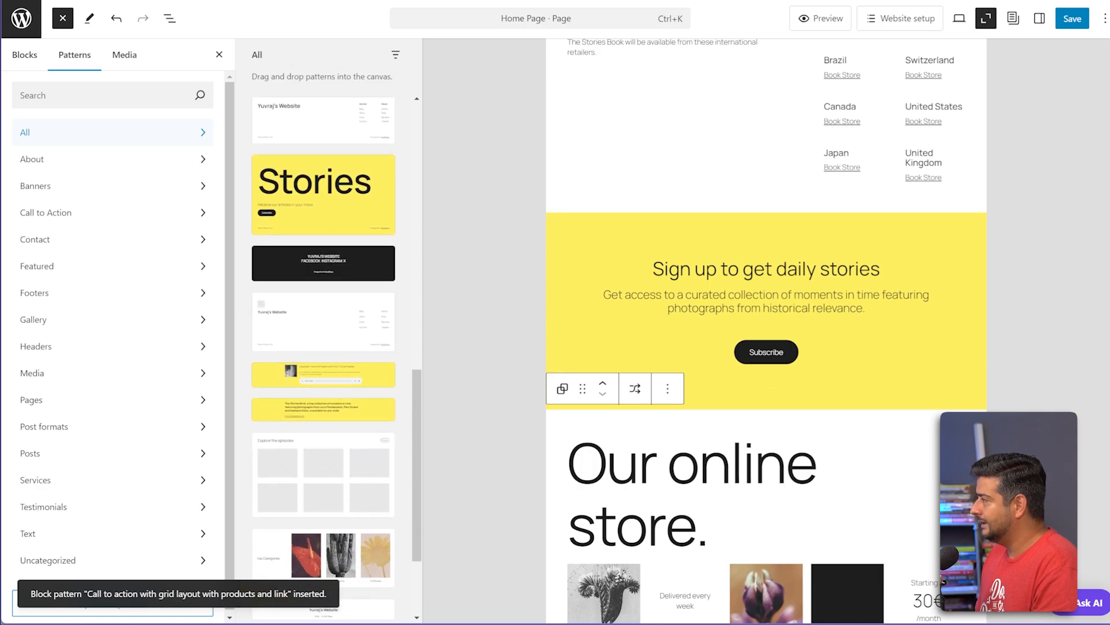
left_click(323, 263)
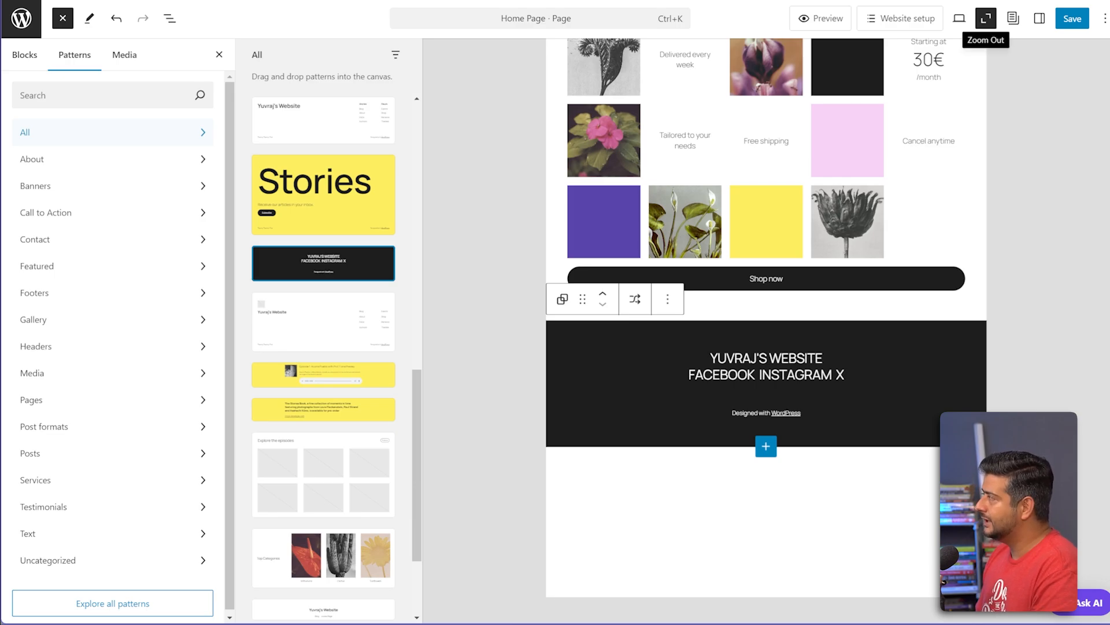
left_click(986, 18)
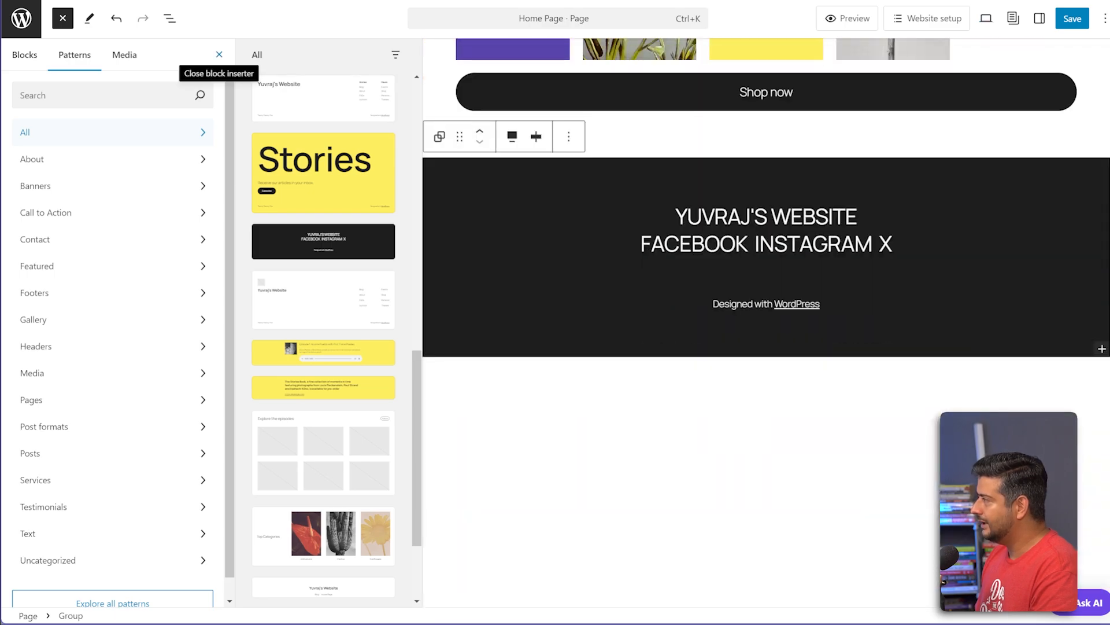
left_click(218, 54)
Preview the Home Page in a new browser tab and review all its sections from the title down to the site footer
scroll(555, 347, "up", 10)
scroll(555, 347, "up", 15)
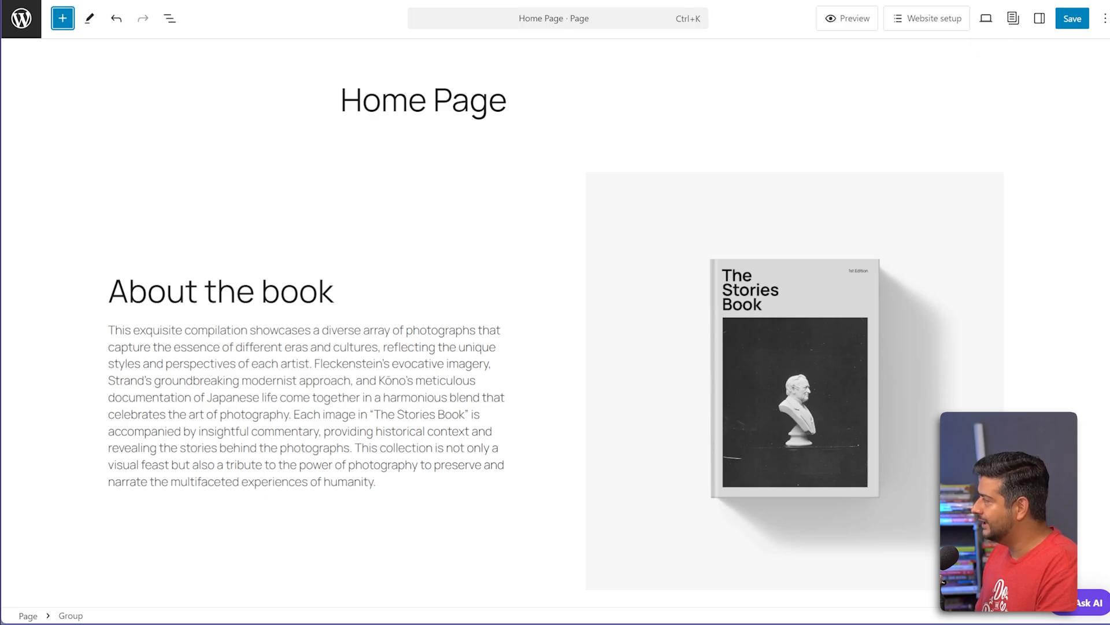
left_click(986, 18)
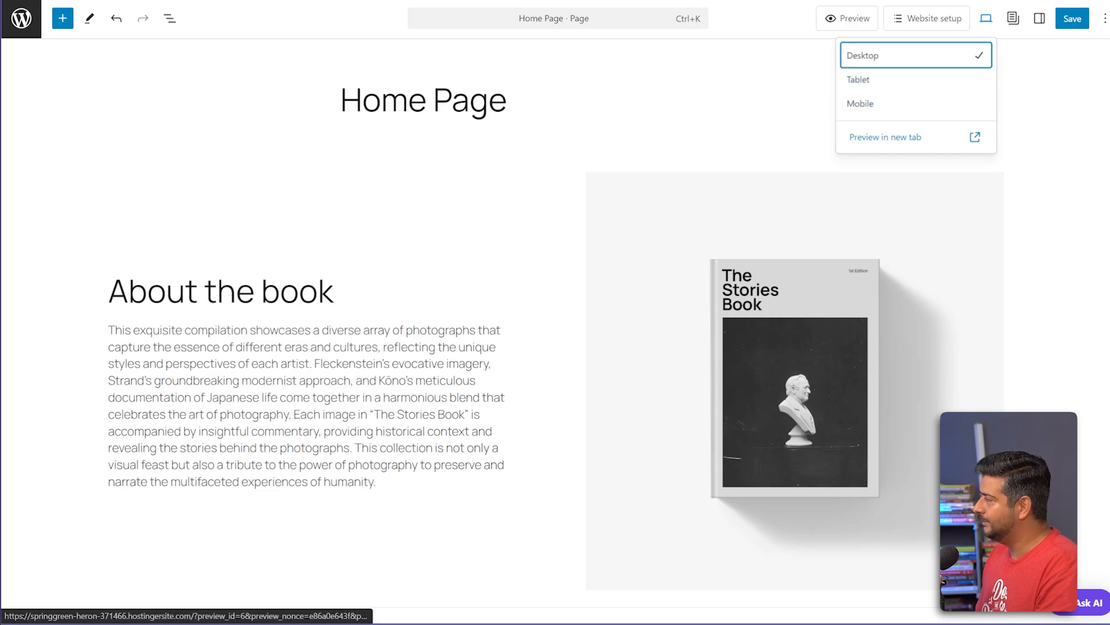
left_click(886, 137)
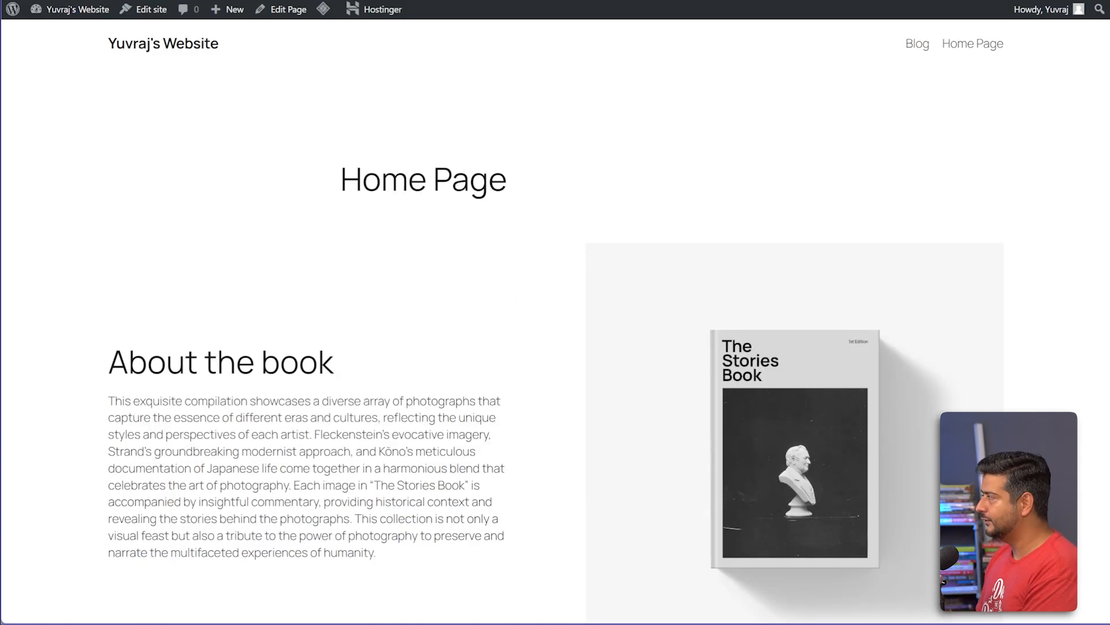
scroll(555, 321, "down", 10)
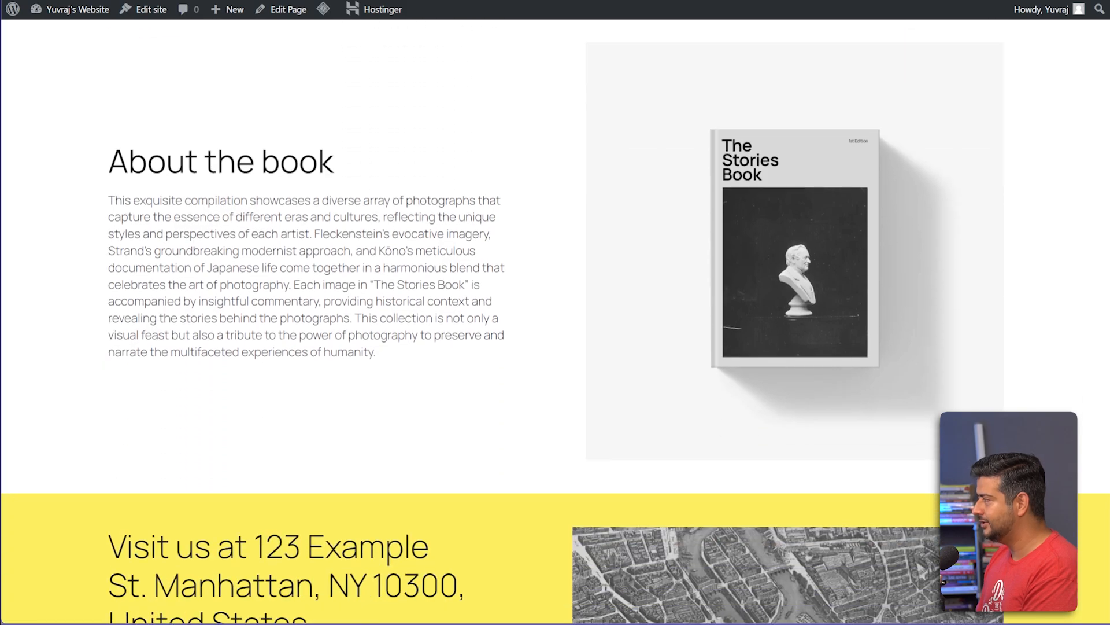
scroll(556, 321, "down", 12)
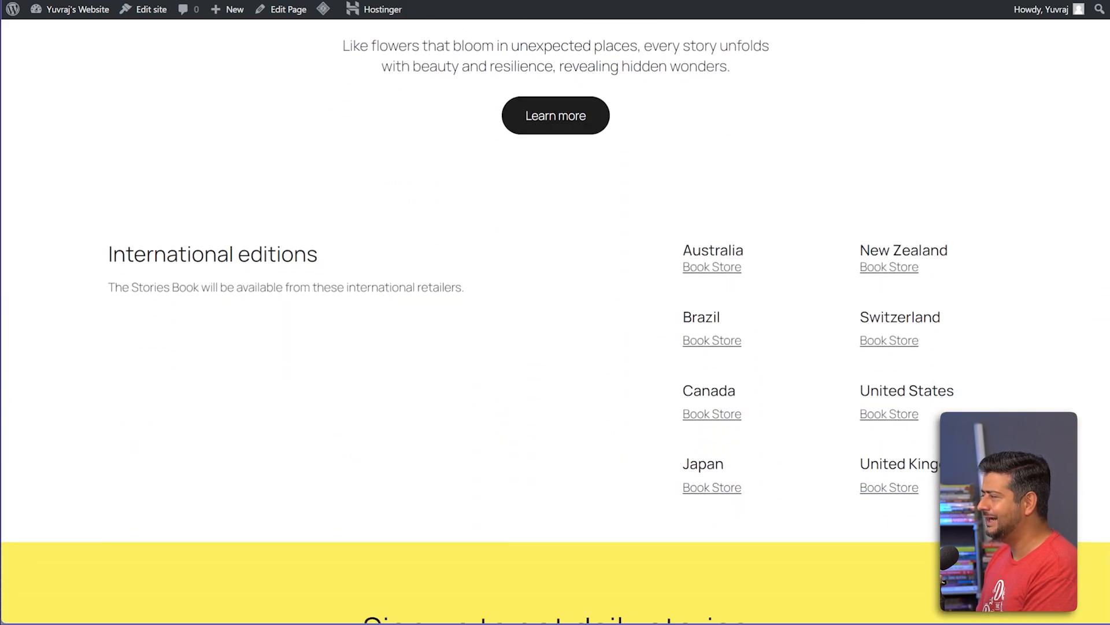
scroll(556, 321, "down", 10)
scroll(556, 322, "down", 5)
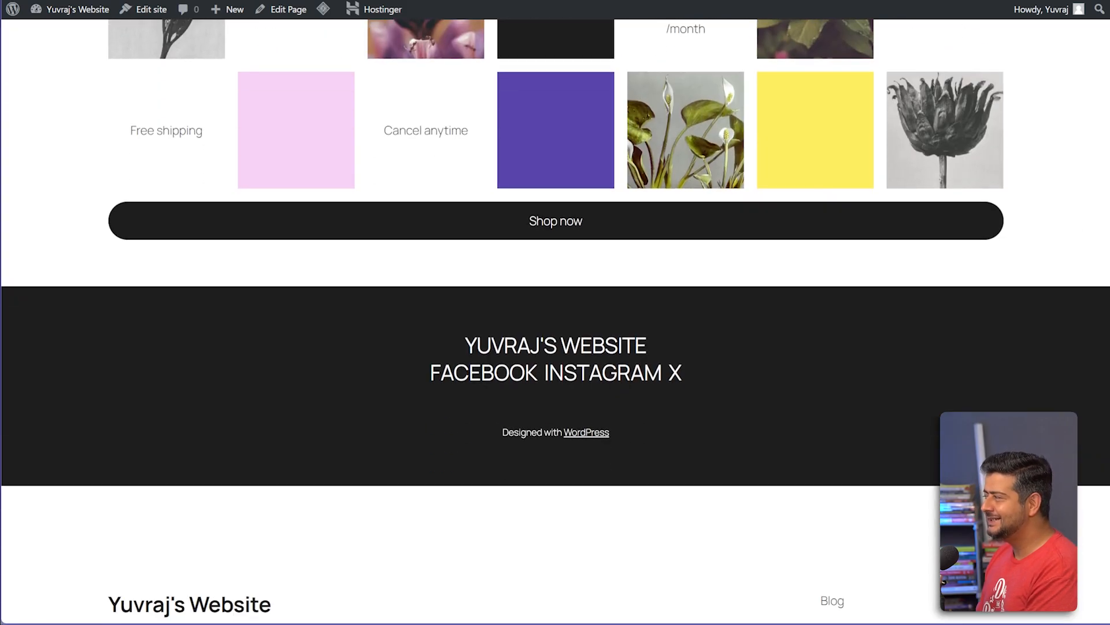
scroll(555, 321, "down", 4)
scroll(555, 322, "up", 1)
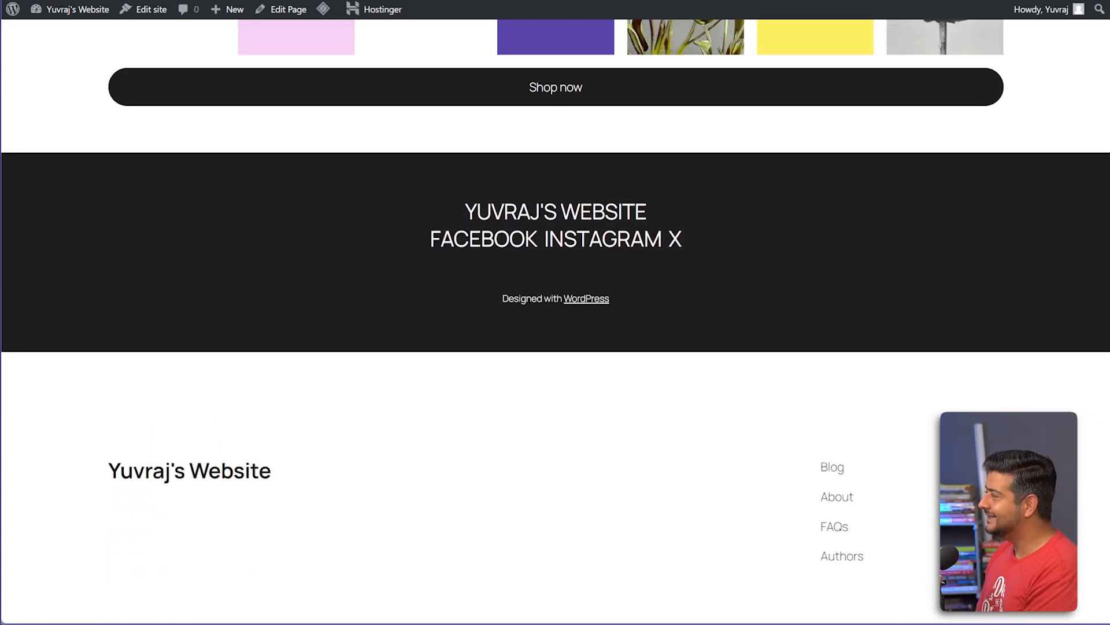
scroll(555, 322, "down", 1)
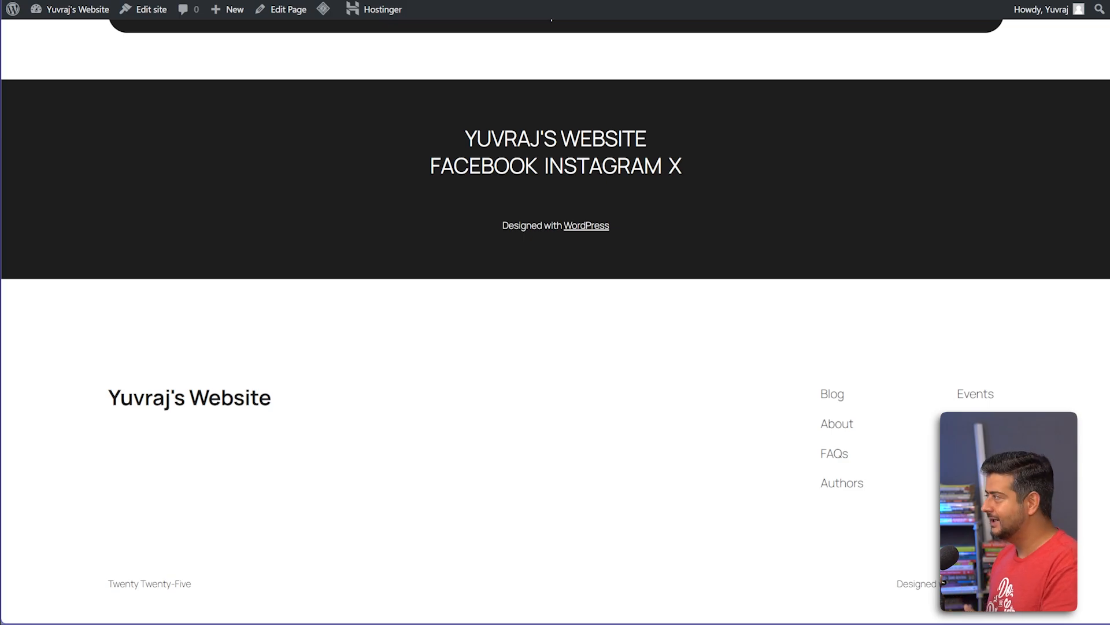
scroll(555, 321, "up", 6)
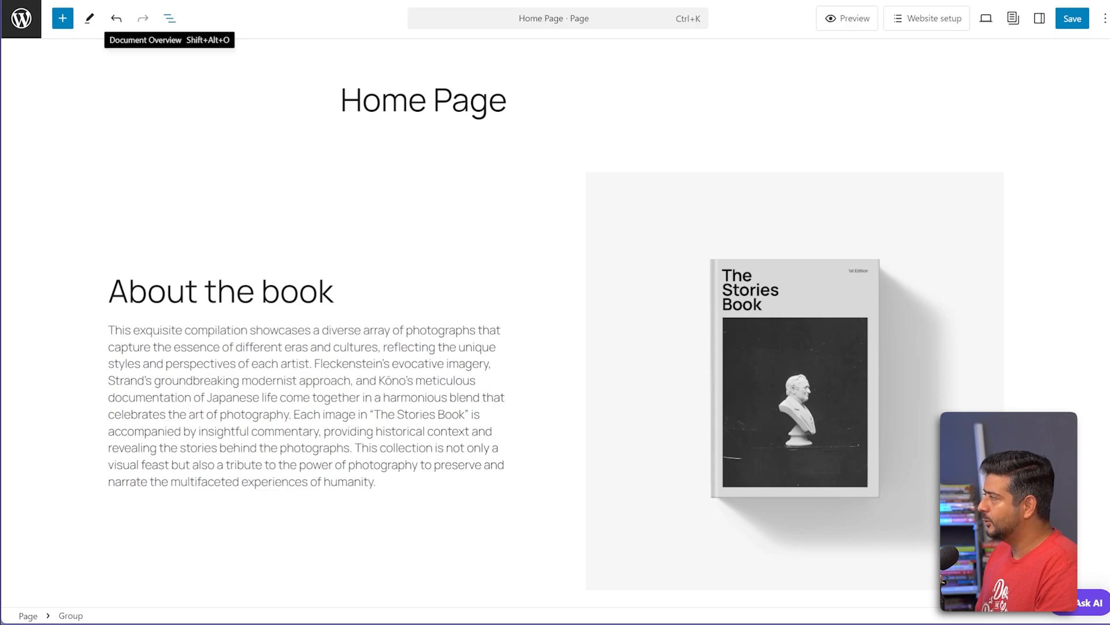
Check the heading outline in the document overview, and move the product grid call to action directly above the Centered heading pattern in the block list
left_click(169, 18)
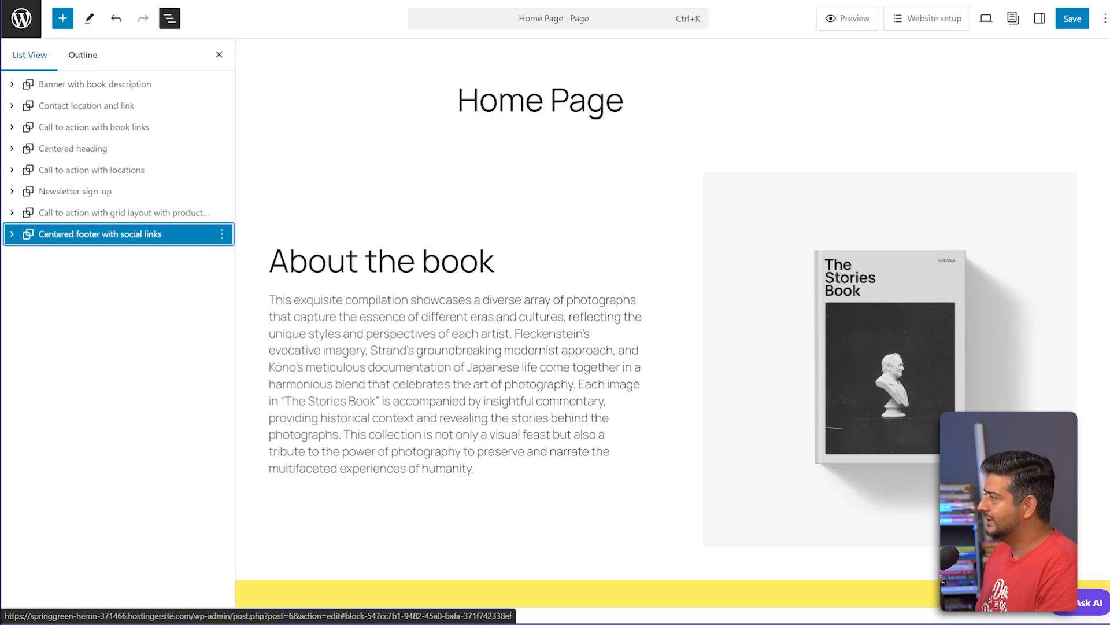
left_click(82, 54)
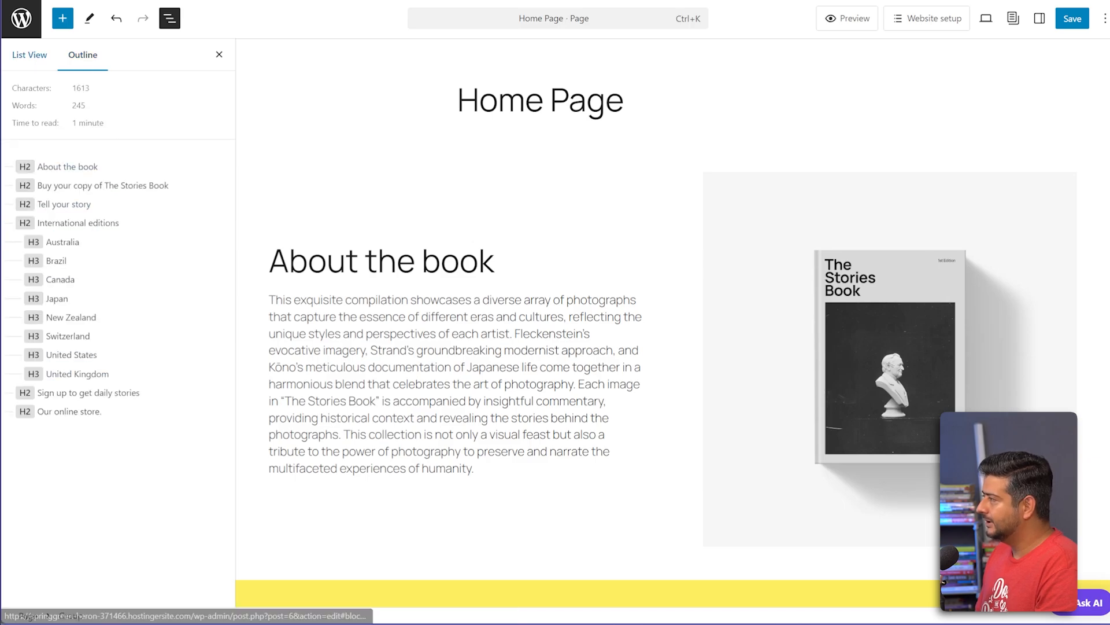
left_click(29, 54)
scroll(540, 324, "down", 3)
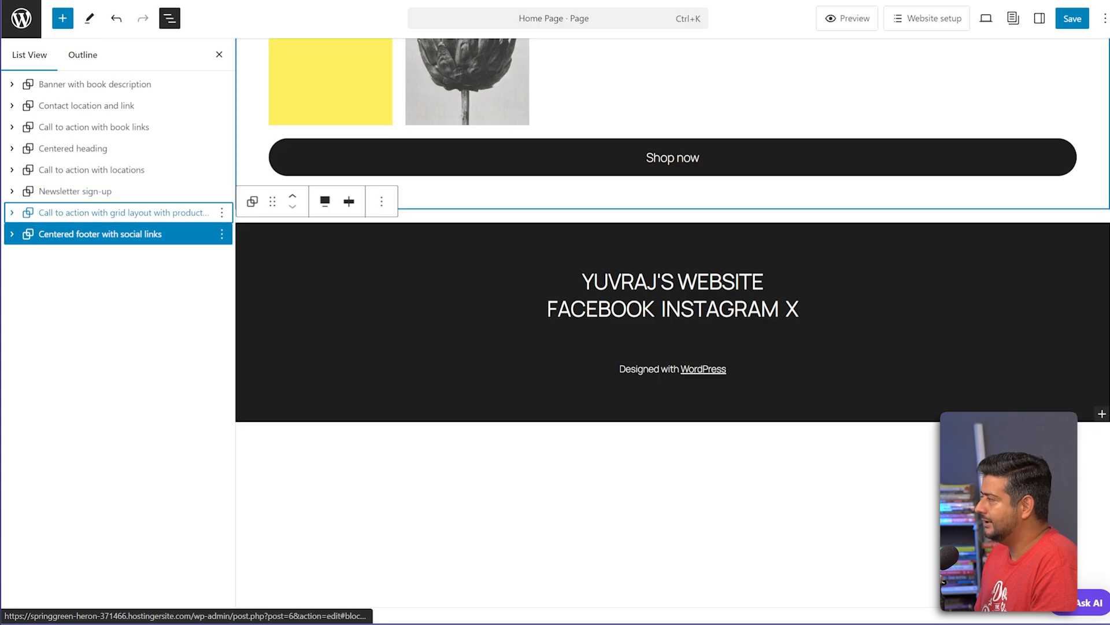
left_click_drag(133, 212, 132, 152)
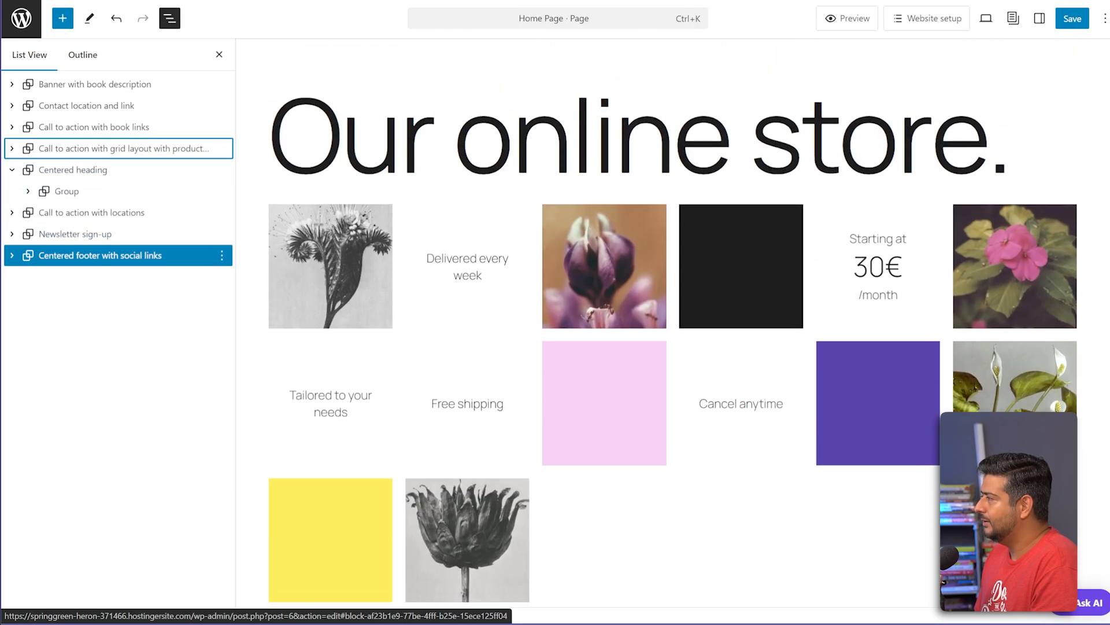
scroll(673, 322, "up", 9)
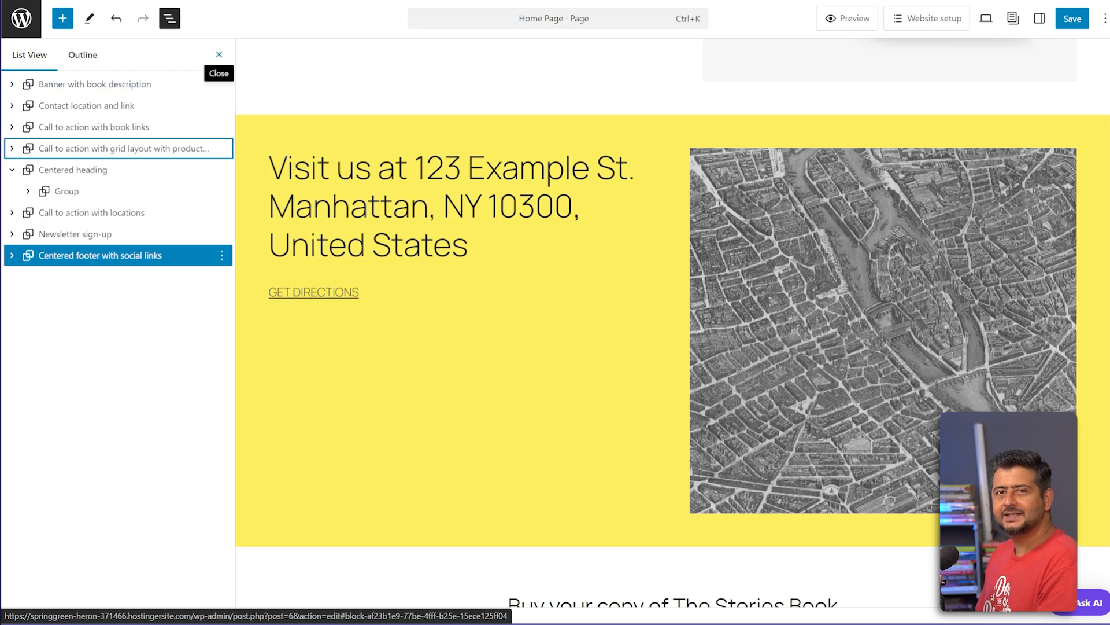
left_click(219, 54)
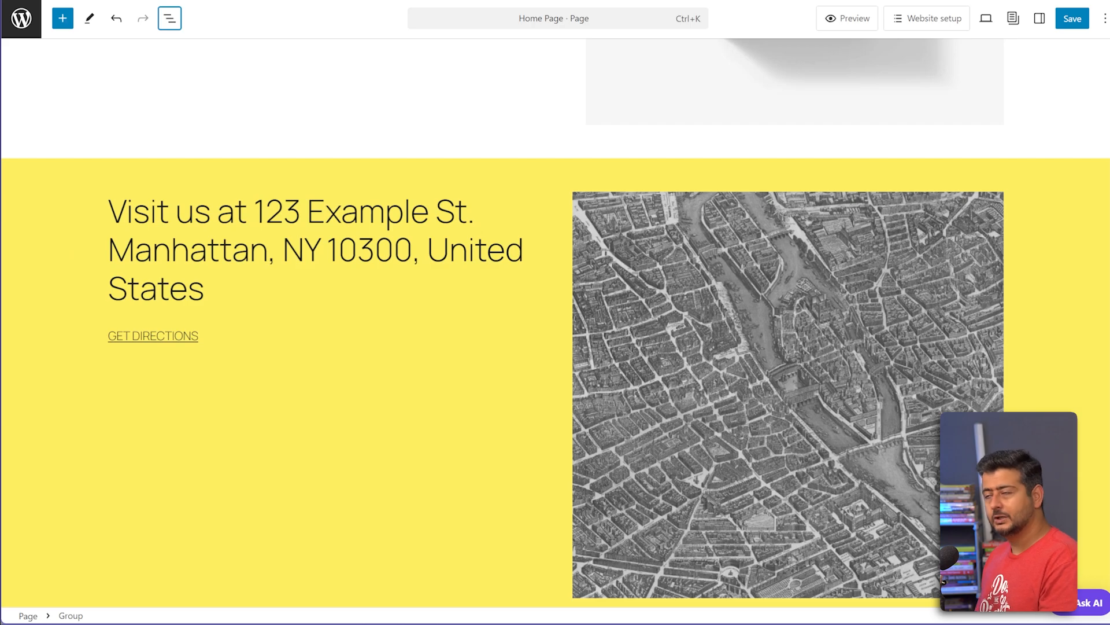
Replace "United States" with "USA" in the address text of the yellow contact location section
left_click(308, 212)
left_click(169, 212)
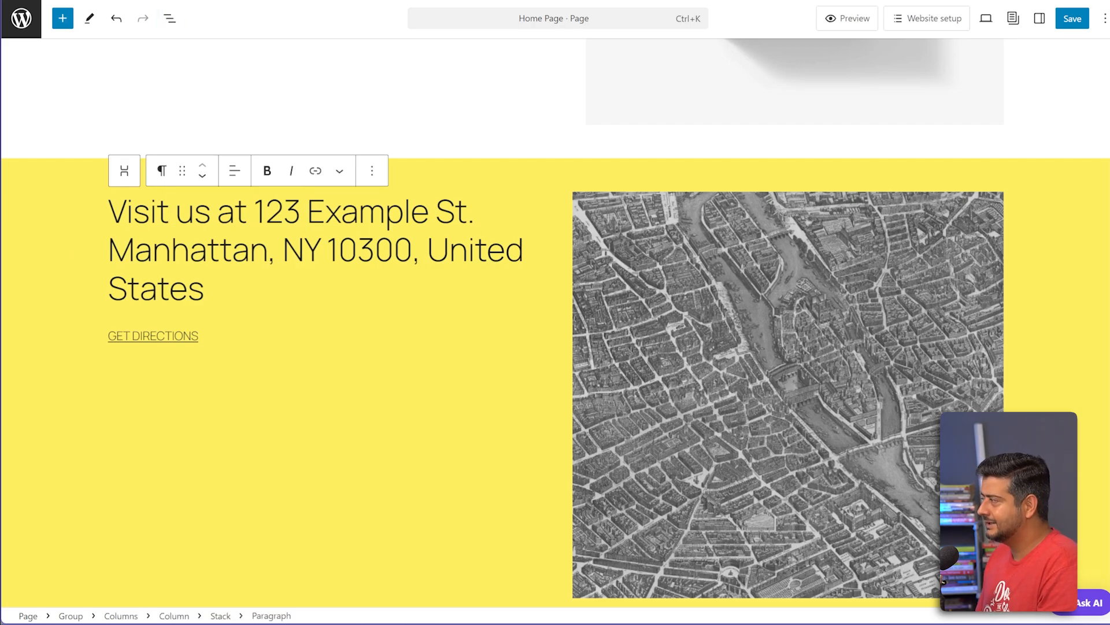
left_click_drag(428, 250, 206, 289)
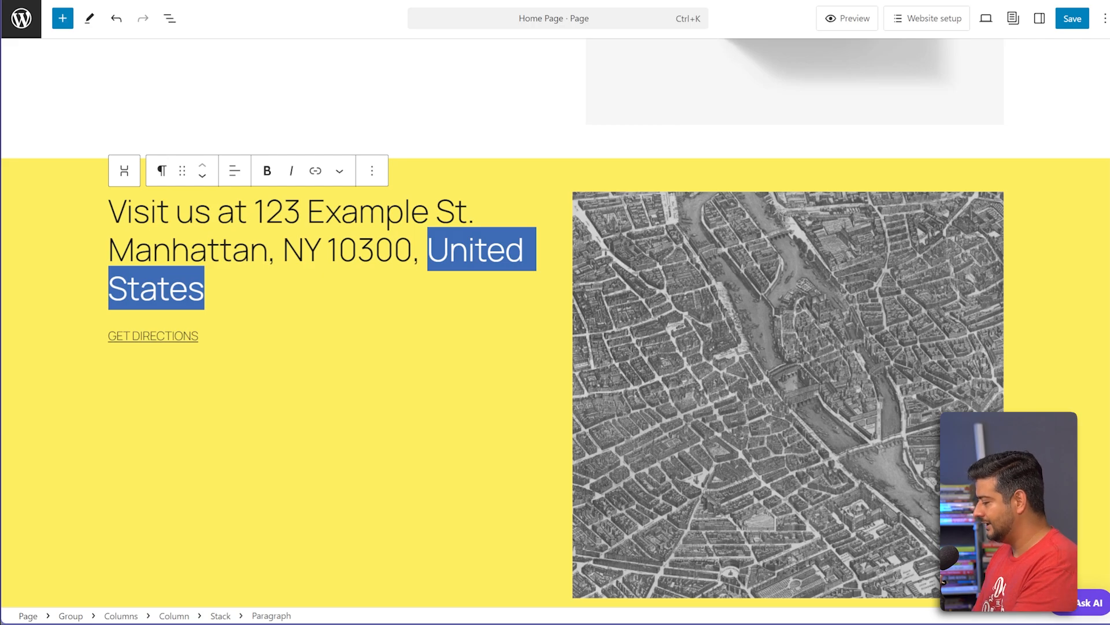
type("USA")
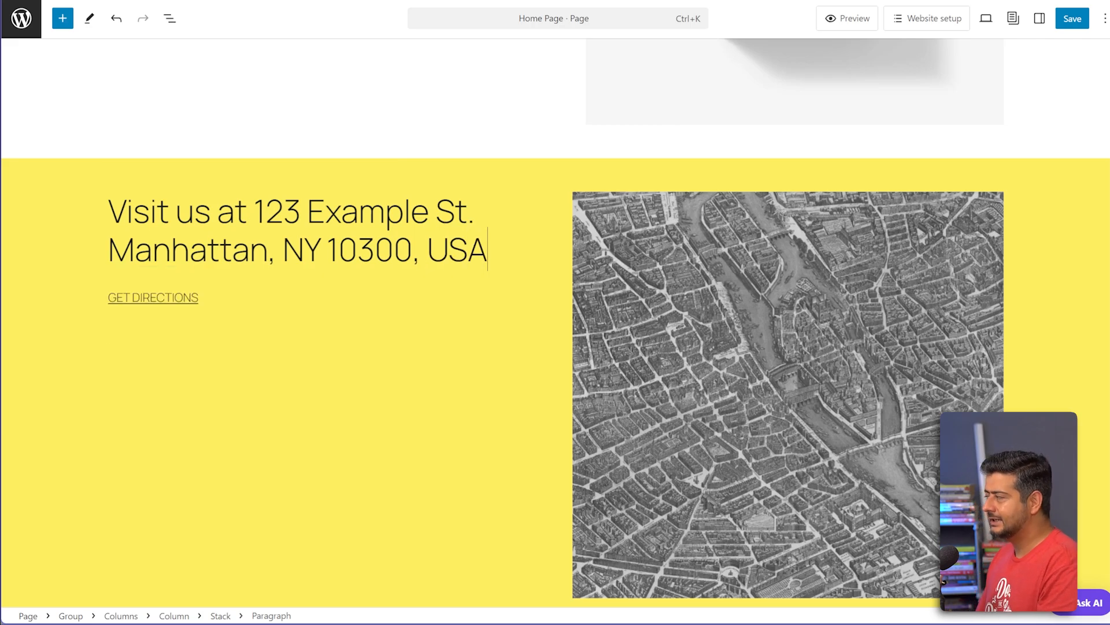
Select the Get Directions link and the book cover image to view their editing options, and look over the sections down to the online store
left_click(202, 297)
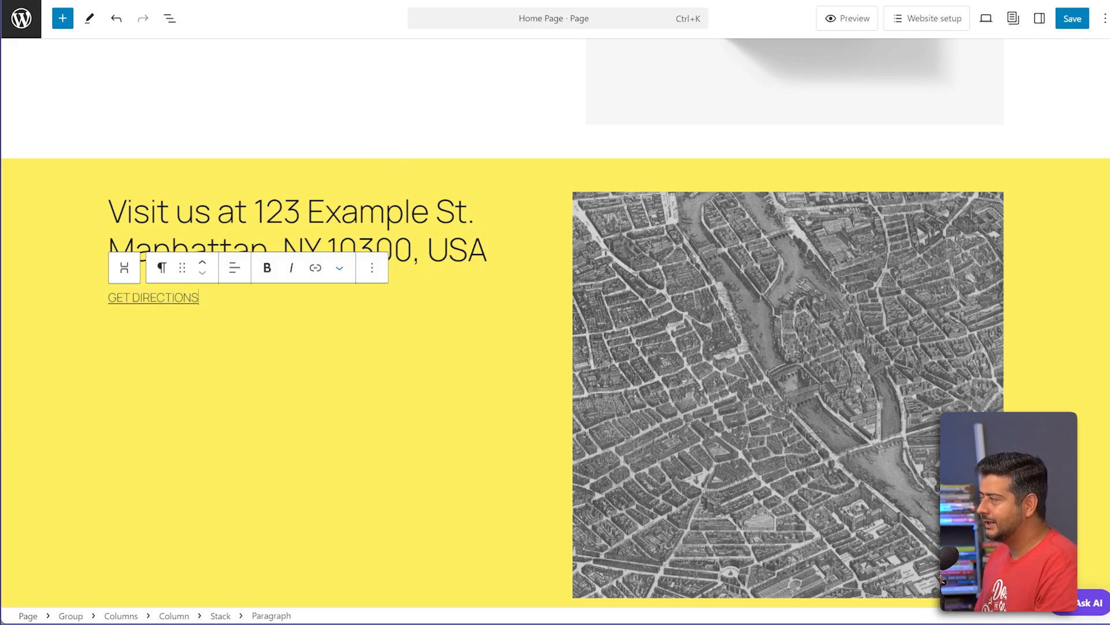
scroll(555, 324, "up", 5)
left_click(795, 250)
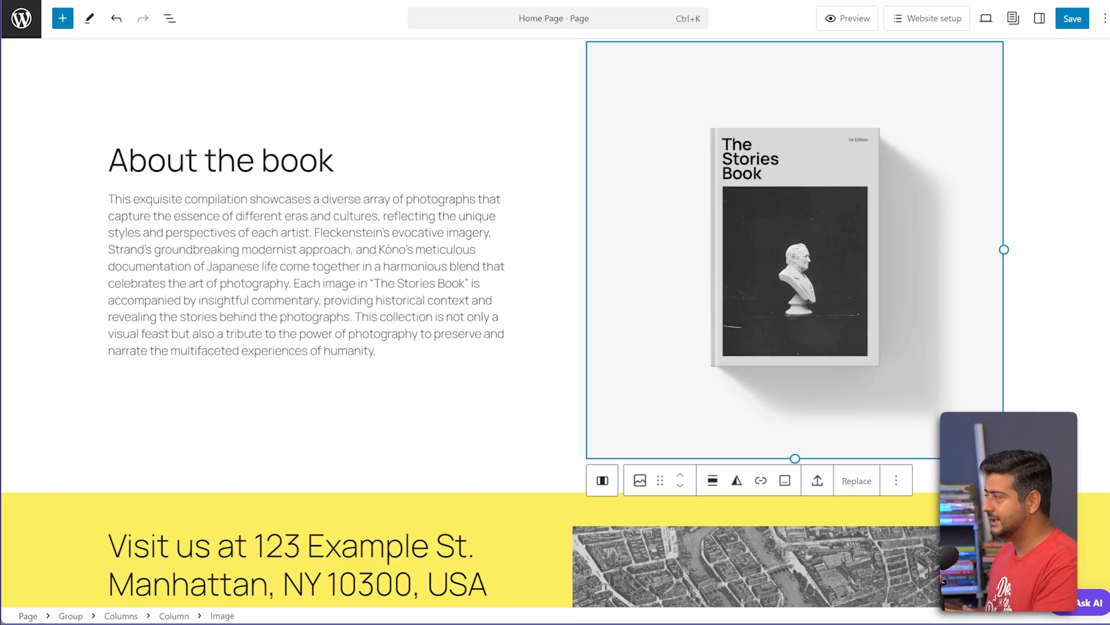
scroll(555, 323, "down", 6)
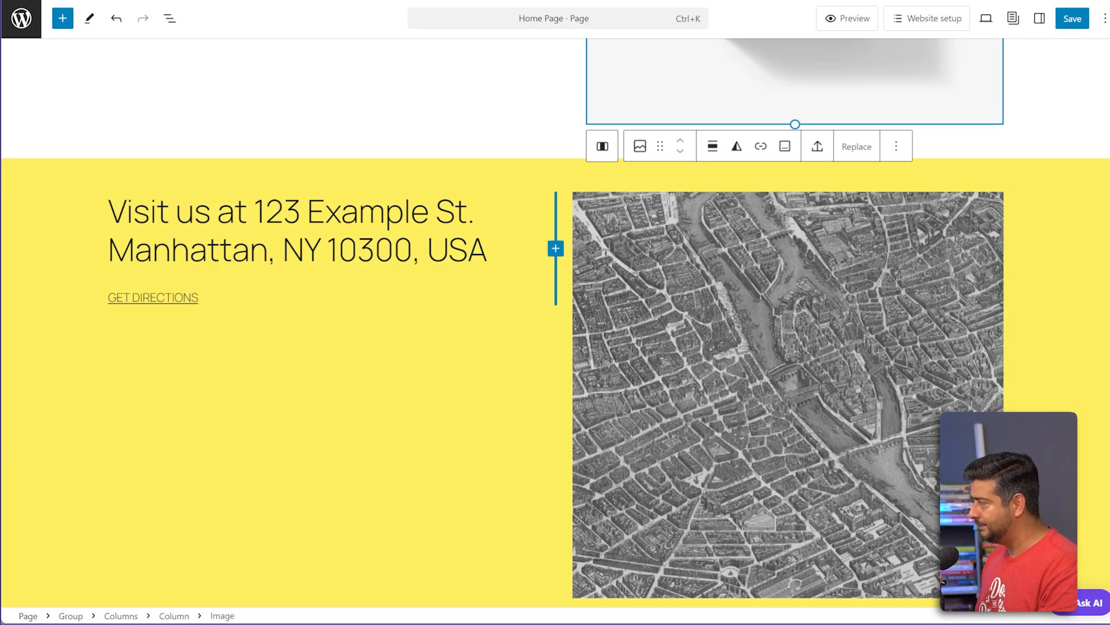
scroll(555, 324, "down", 10)
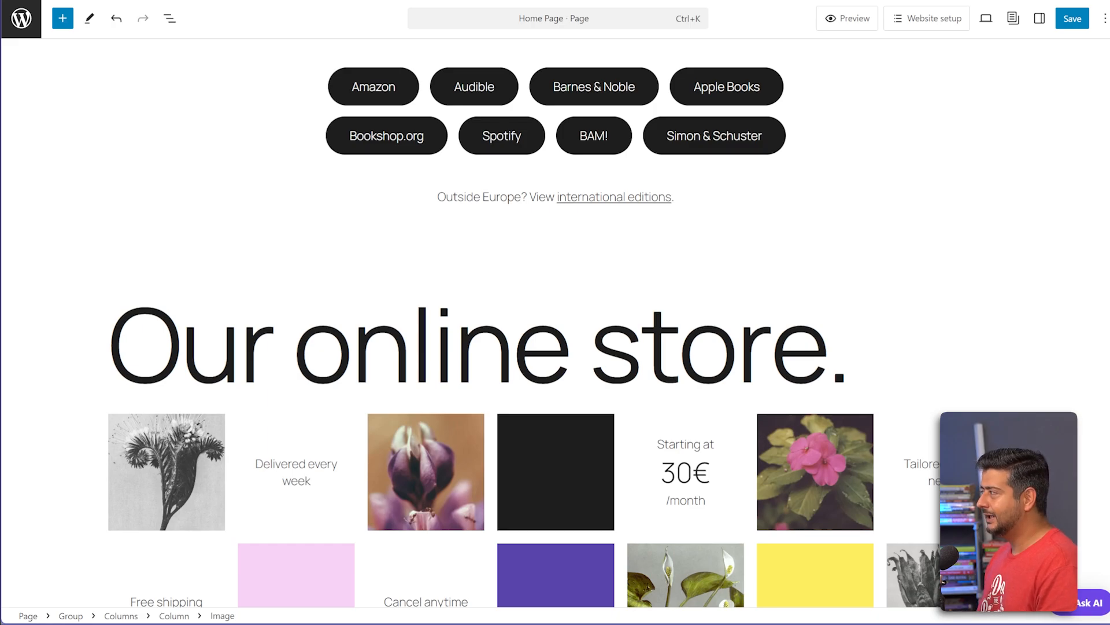
Save the Home Page edits and return to the list of all pages
key("ctrl+s")
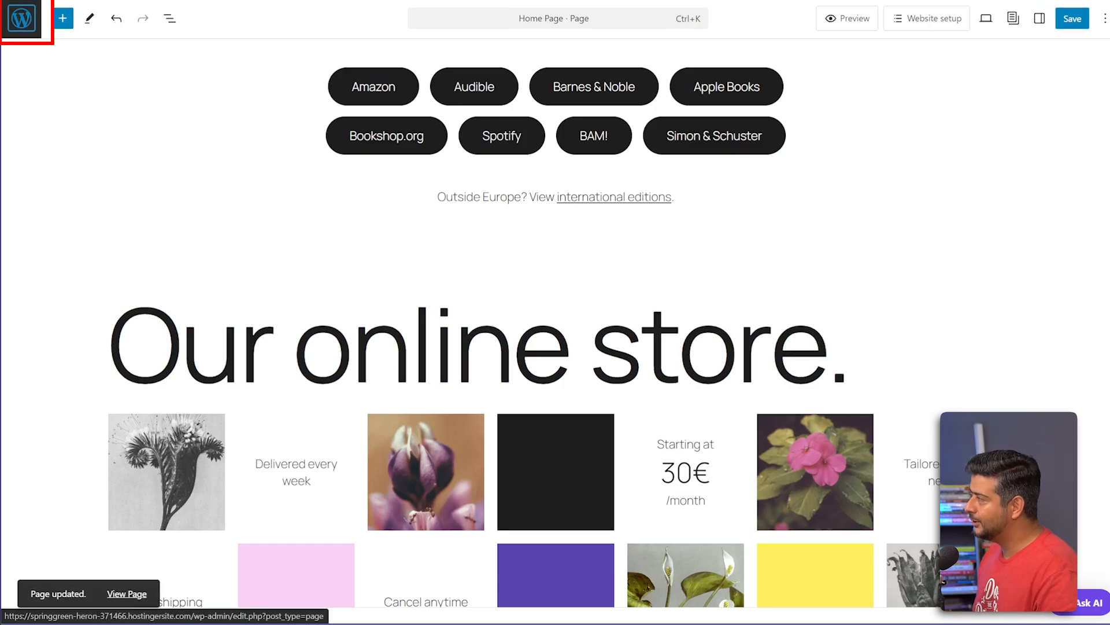
left_click(22, 18)
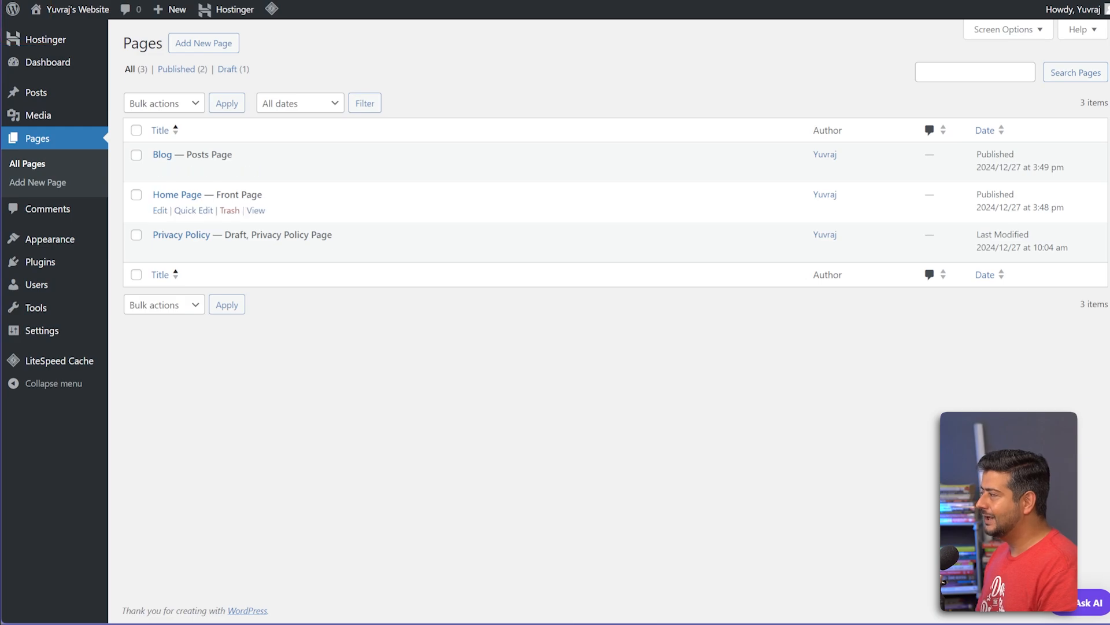
Find the All in One SEO plugin in the plugin directory by searching for "AIOSEO" and install it
mouse_move(40, 261)
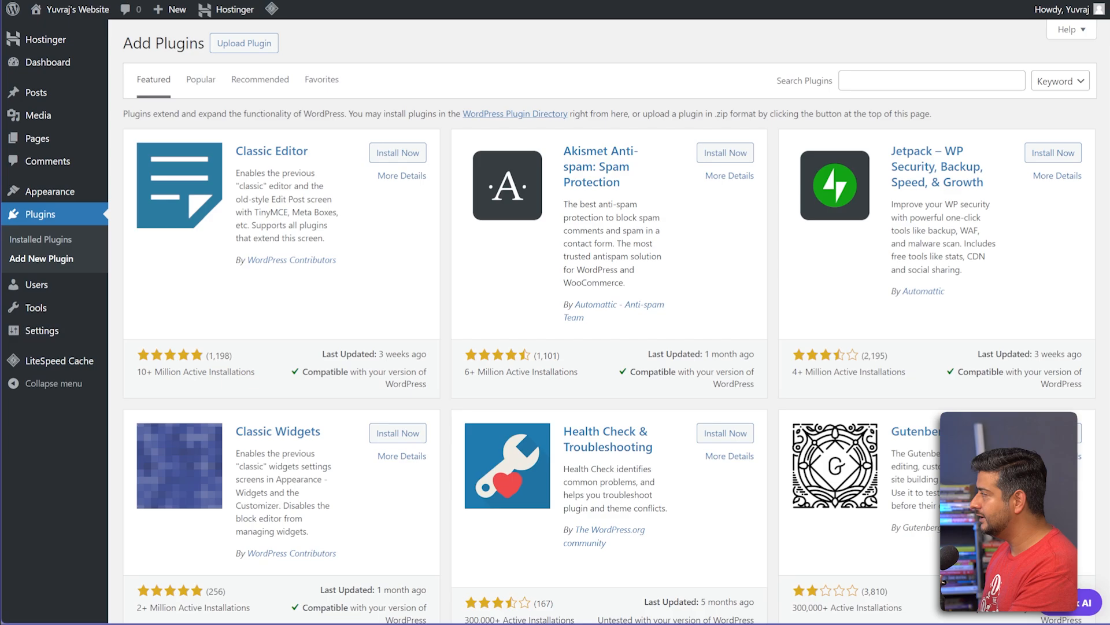
left_click(932, 81)
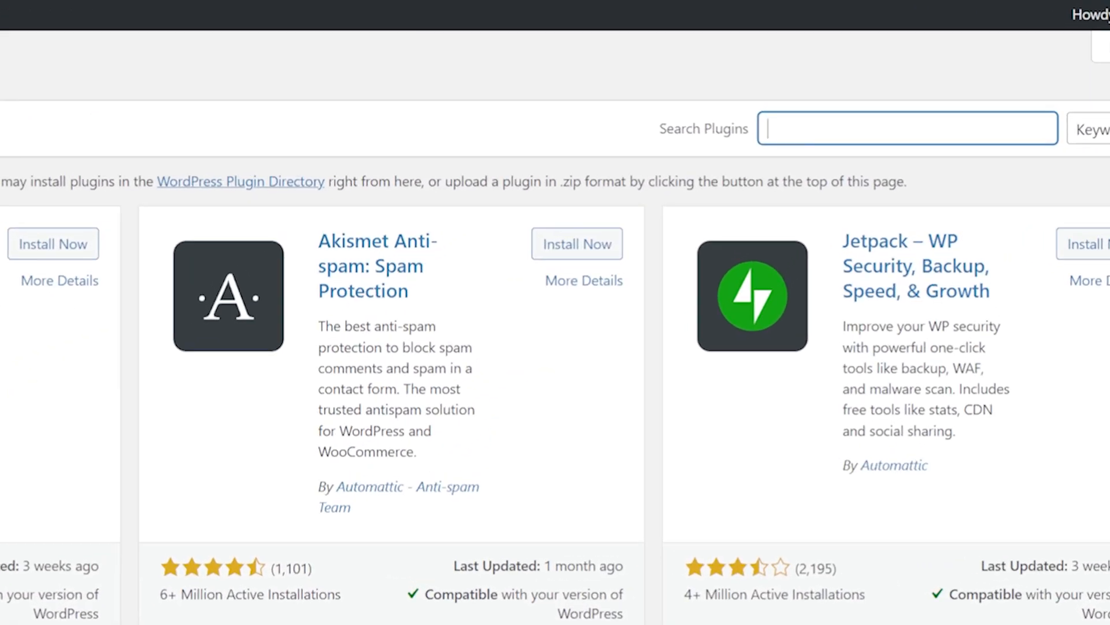
type("AIOSEO")
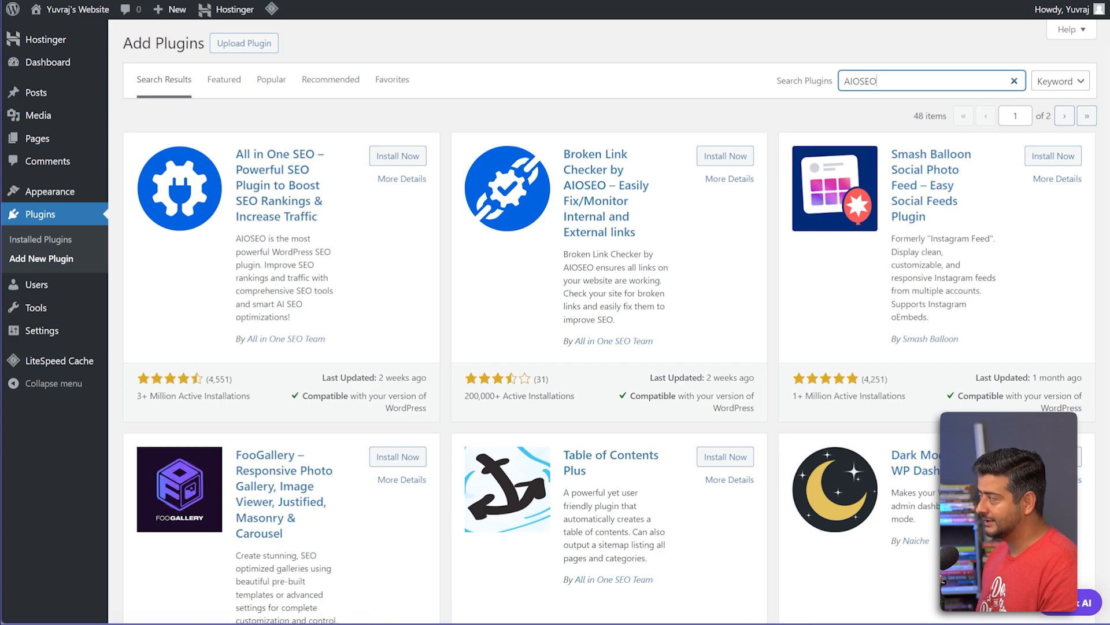
left_click(398, 156)
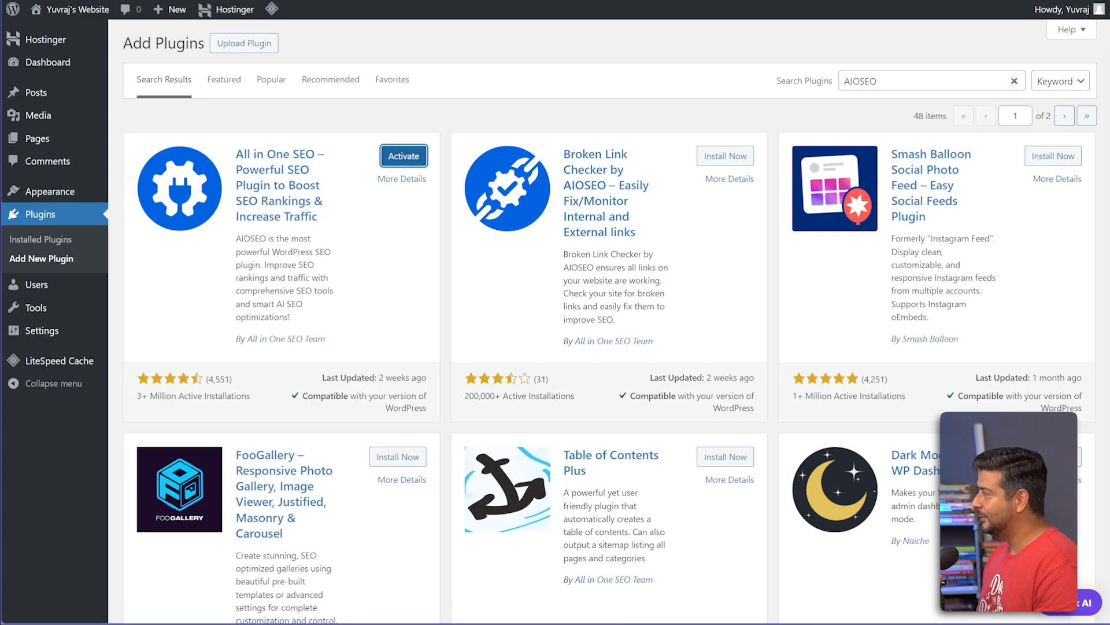
Search the plugin directory for "WPForms" and install both the WPForms form builder and WP Mail SMTP
left_click(1014, 81)
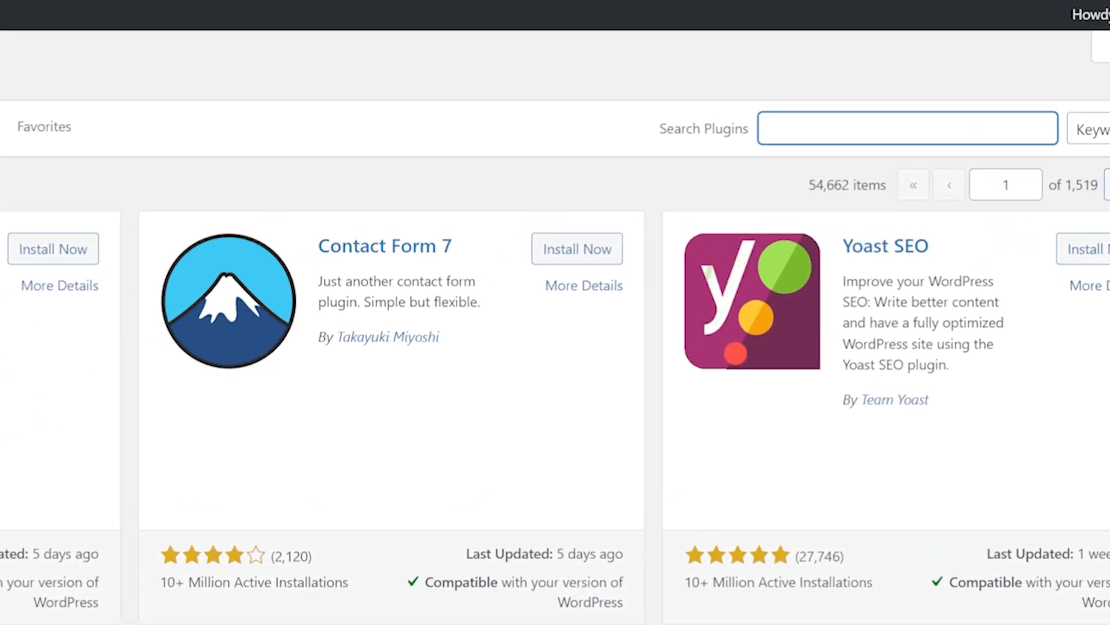
type("WPFORM")
key("BackSpace")
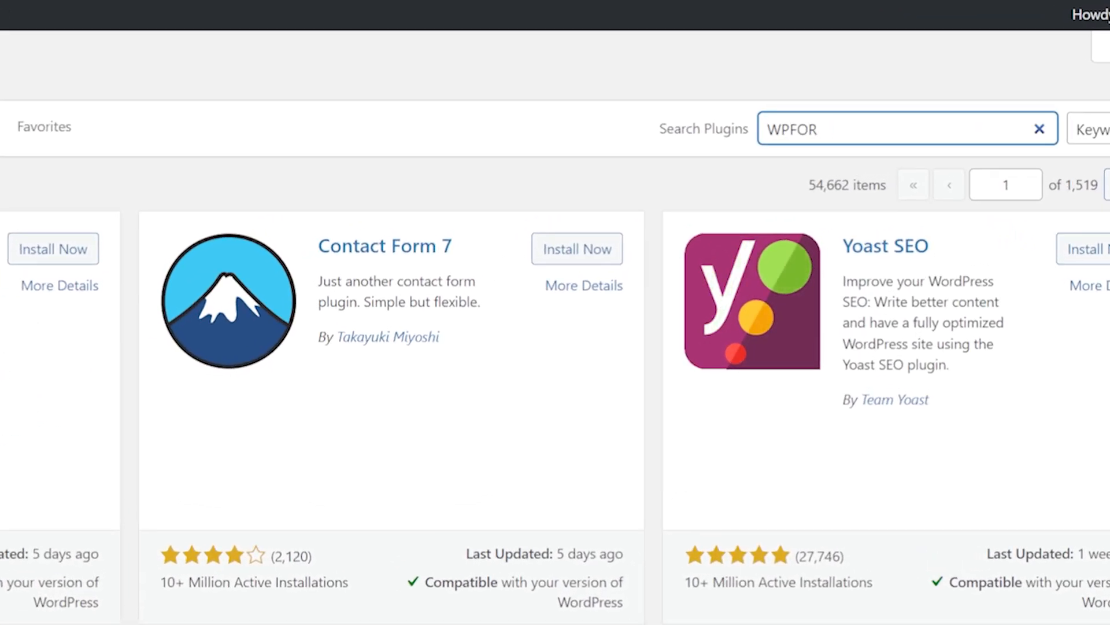
key("BackSpace")
key("BackSpace")
key("BackSpace")
type("F")
key("BackSpace")
type("For")
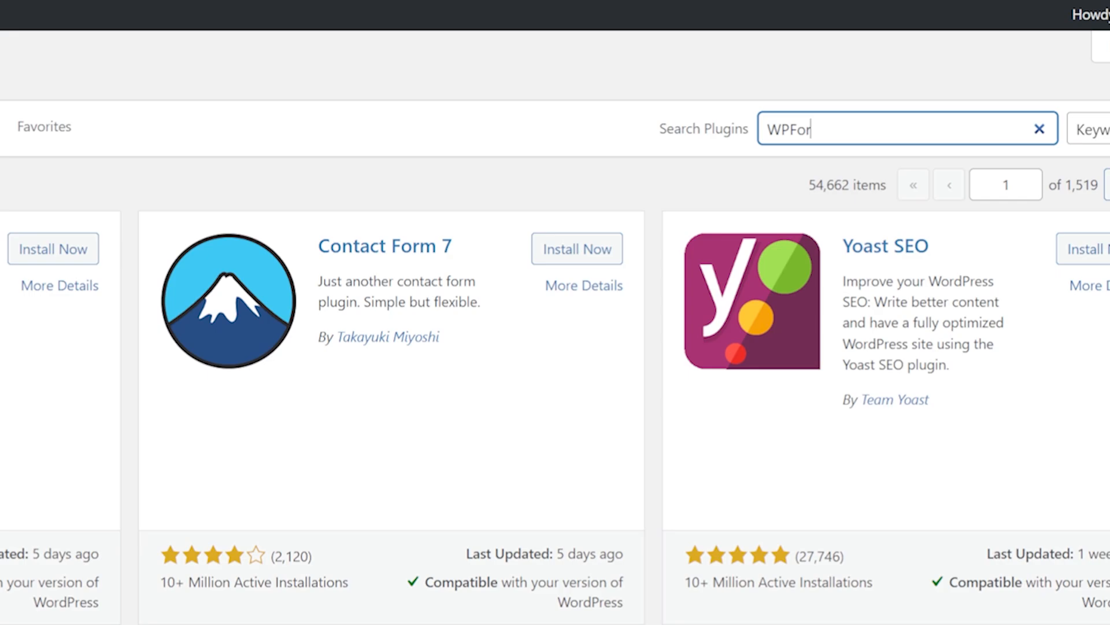
type("ms")
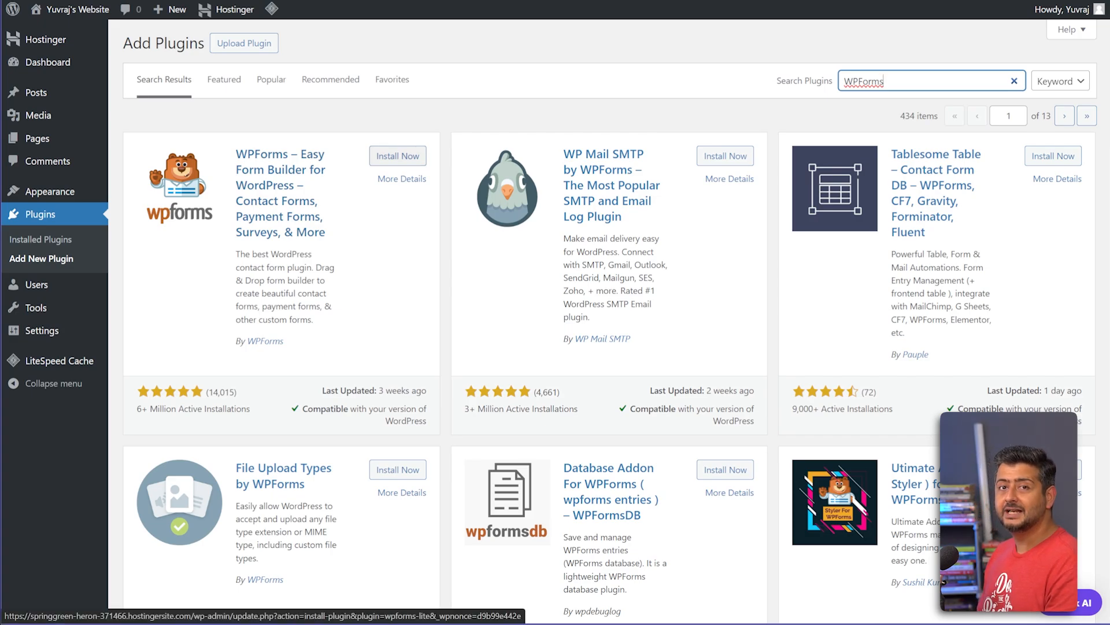
left_click(398, 156)
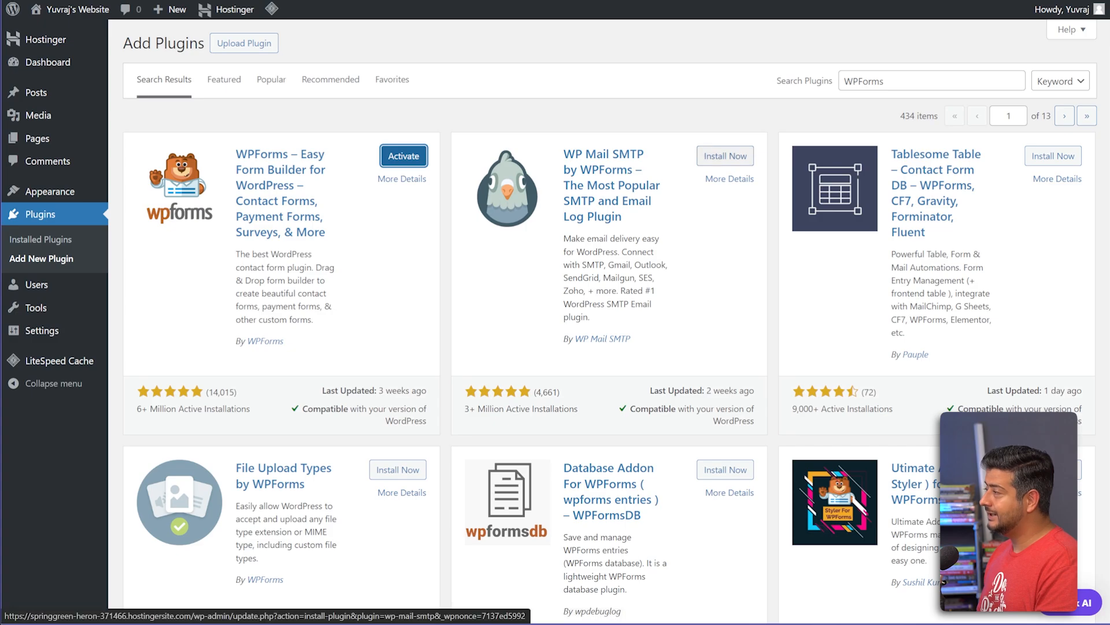
left_click(725, 156)
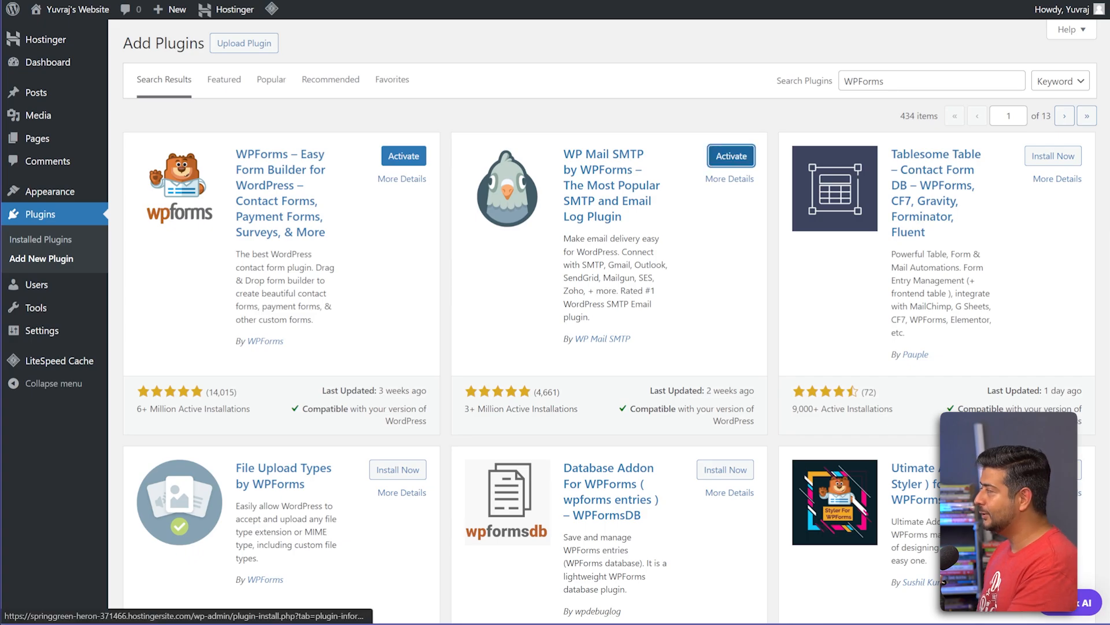
Search the plugin directory for "monster insights" and install the MonsterInsights Google Analytics plugin
left_click(902, 81)
left_click(1015, 81)
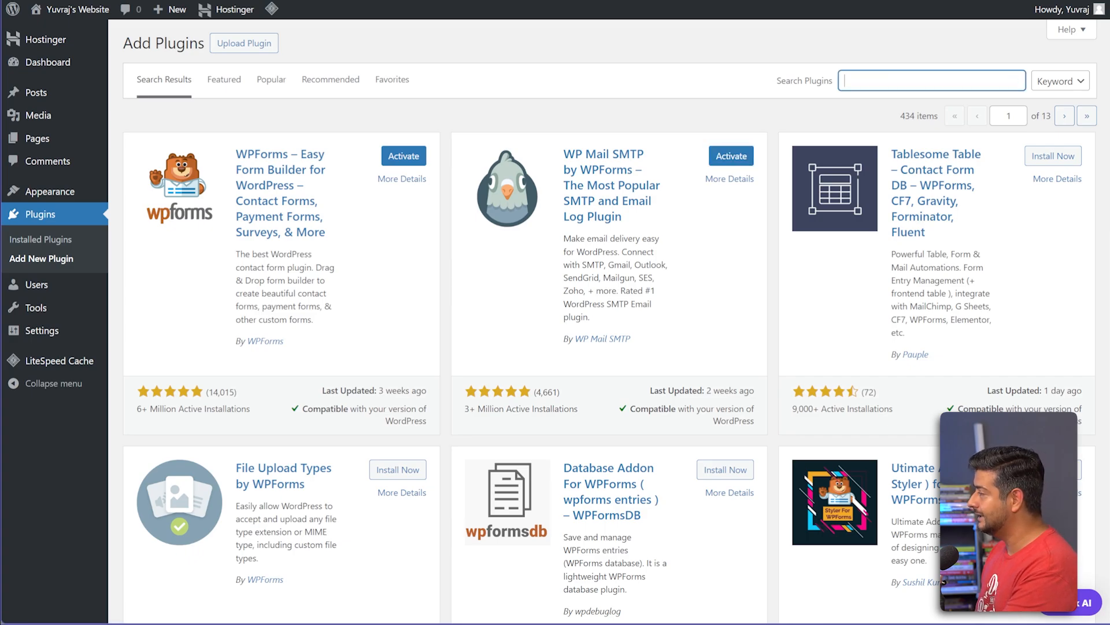
type("monster ")
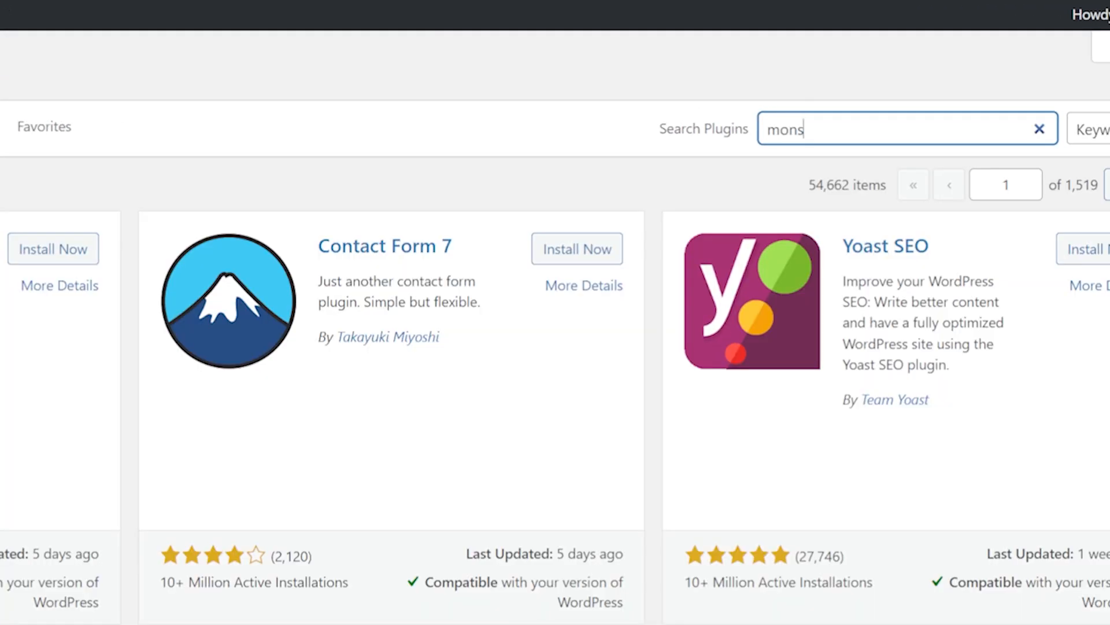
type("insights")
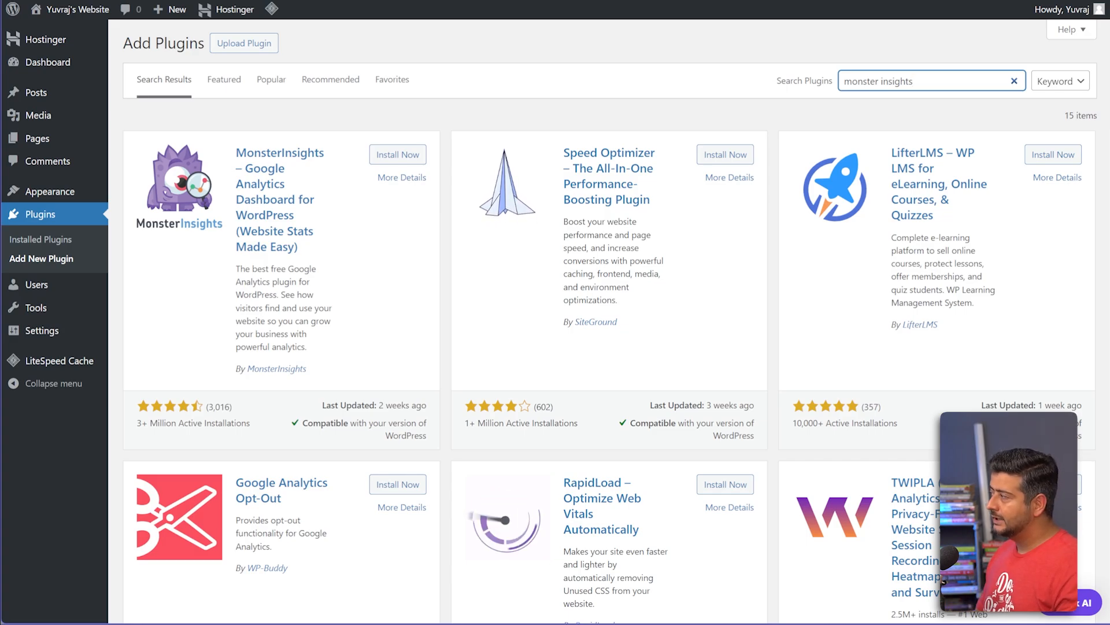
left_click(398, 155)
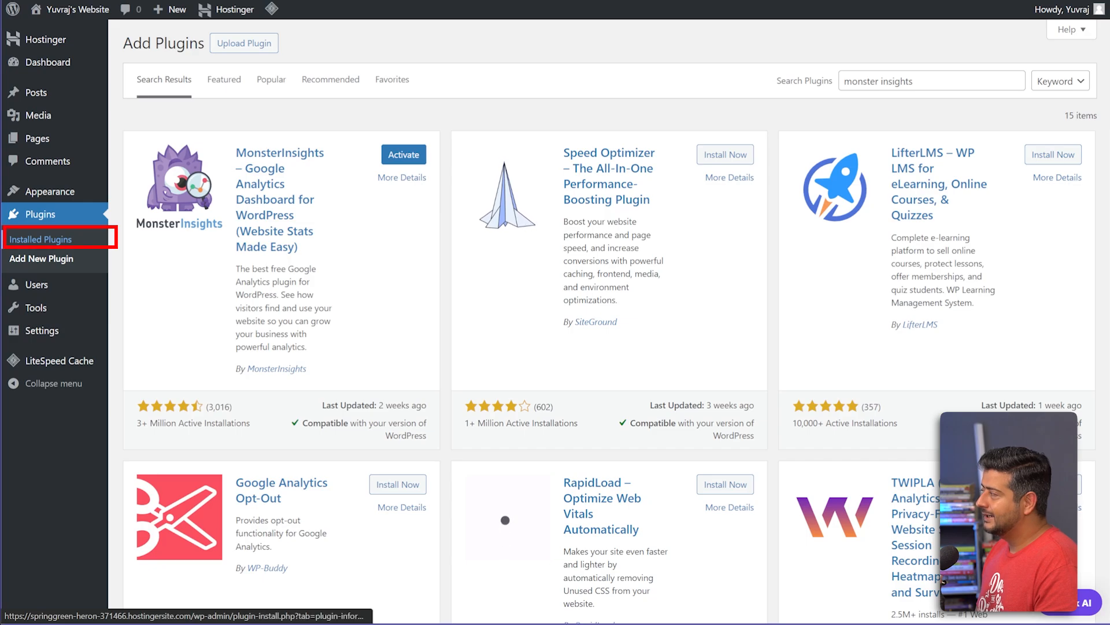
Bulk-activate All in One SEO, Google Analytics for WordPress by MonsterInsights, WP Mail SMTP and WPForms Lite from the installed plugins list
left_click(40, 239)
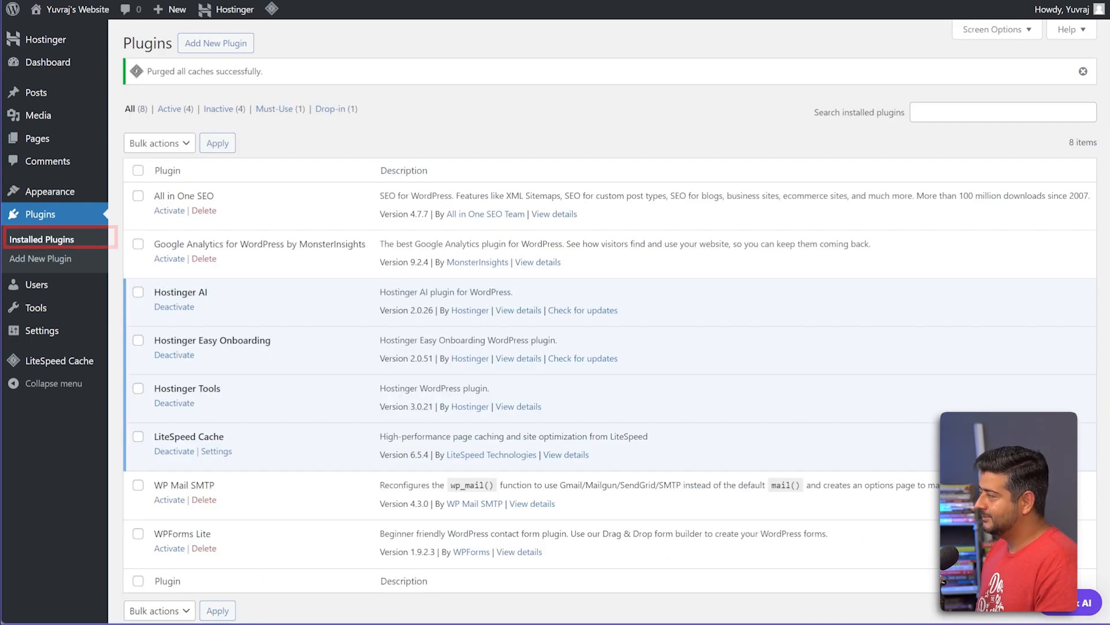
scroll(609, 347, "down", 1)
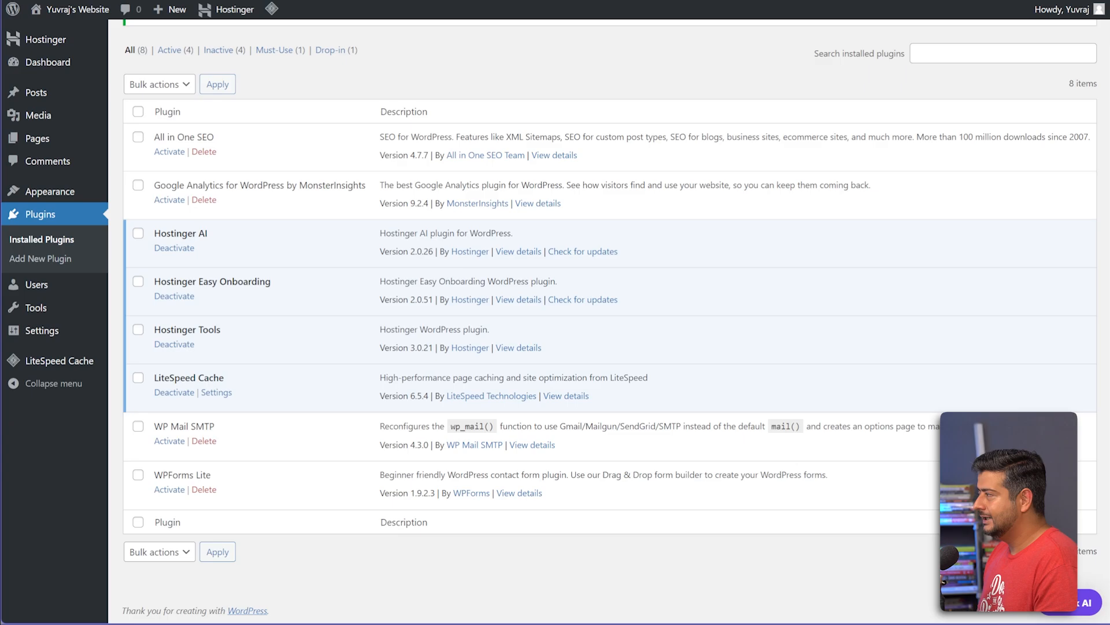
left_click(138, 137)
left_click(139, 185)
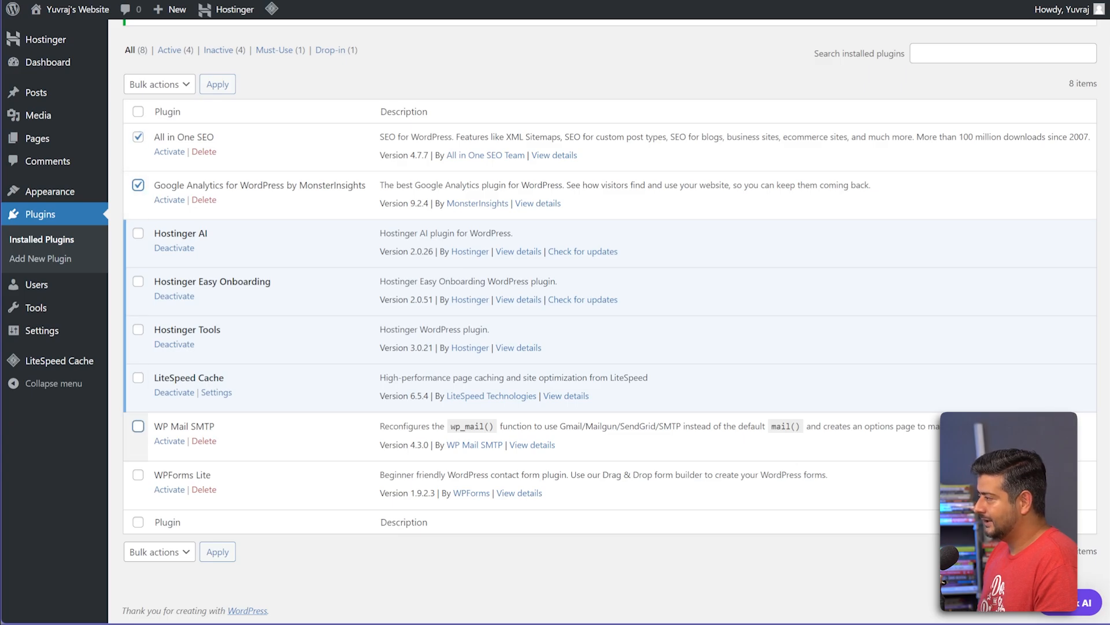
left_click(139, 426)
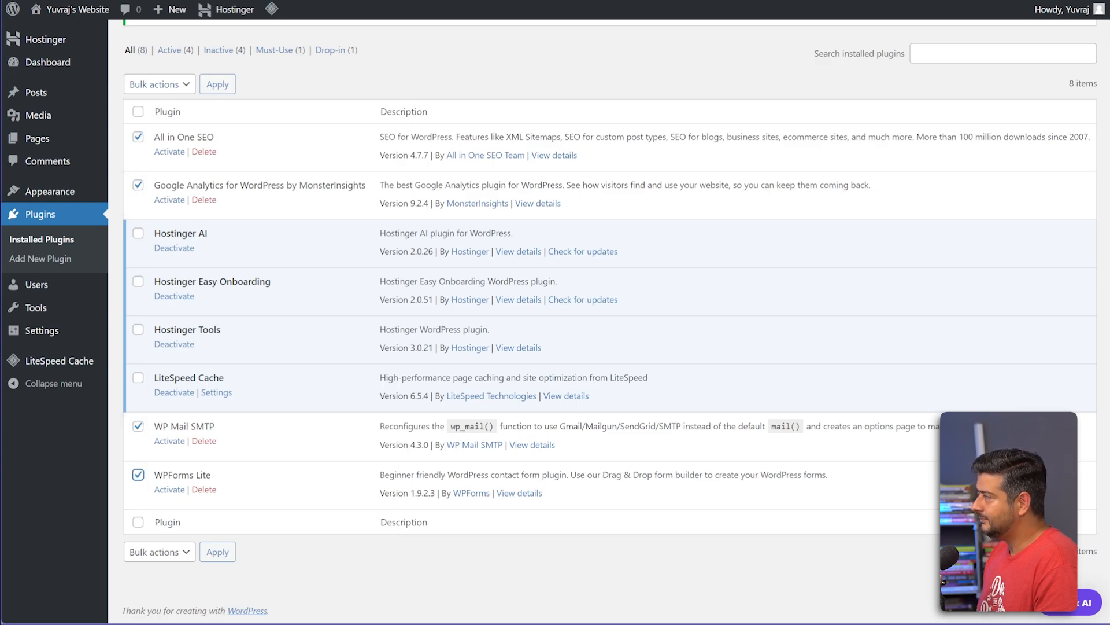
left_click(160, 84)
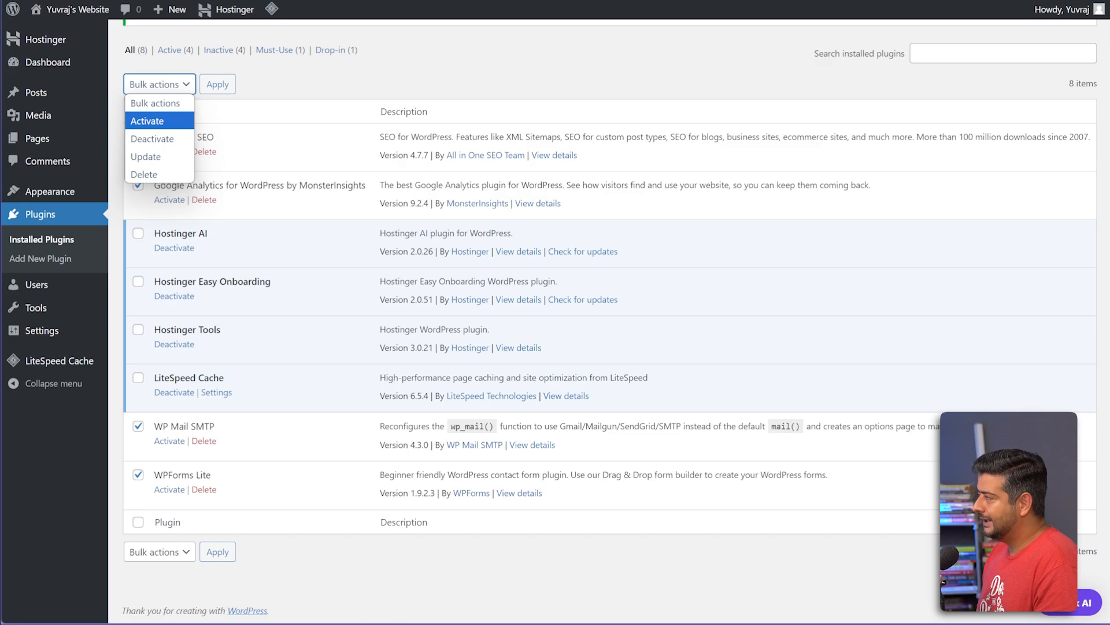
left_click(154, 121)
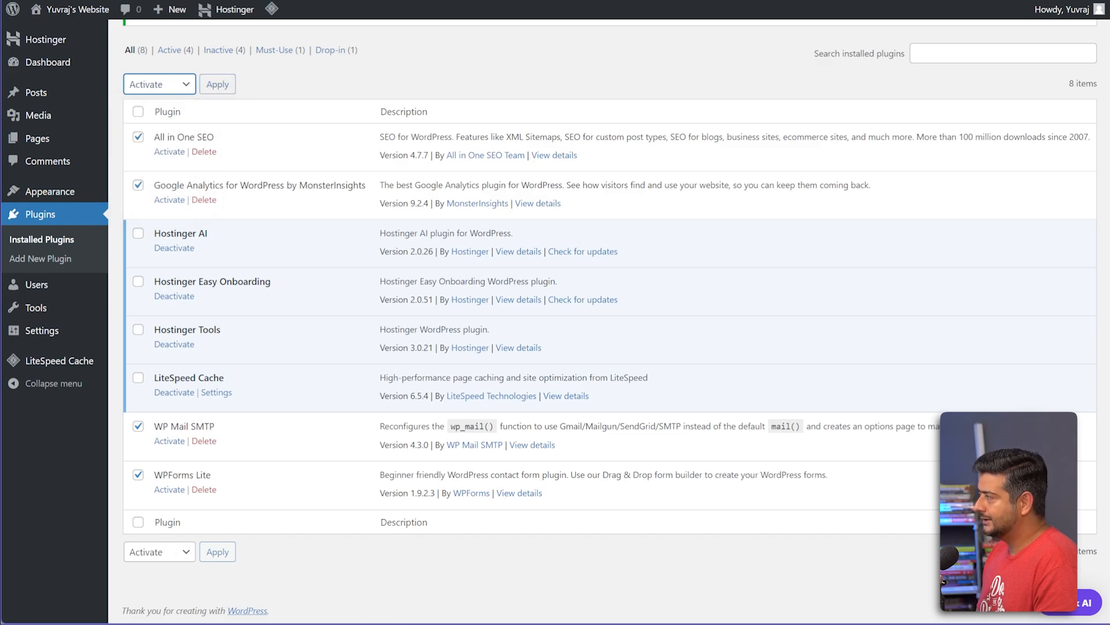
key("Tab")
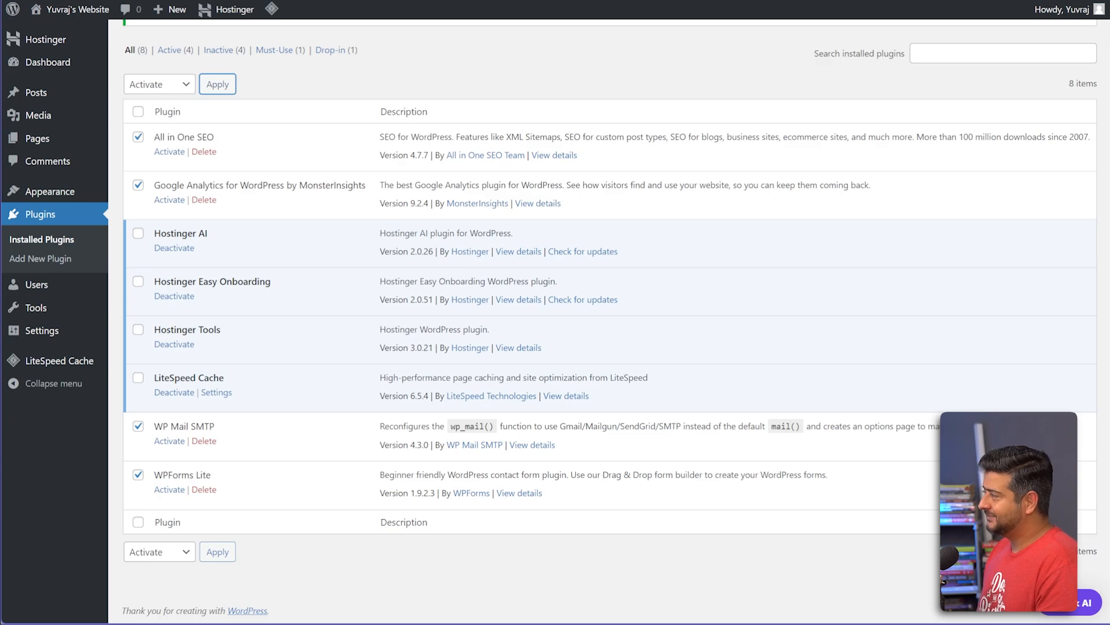
key("Return")
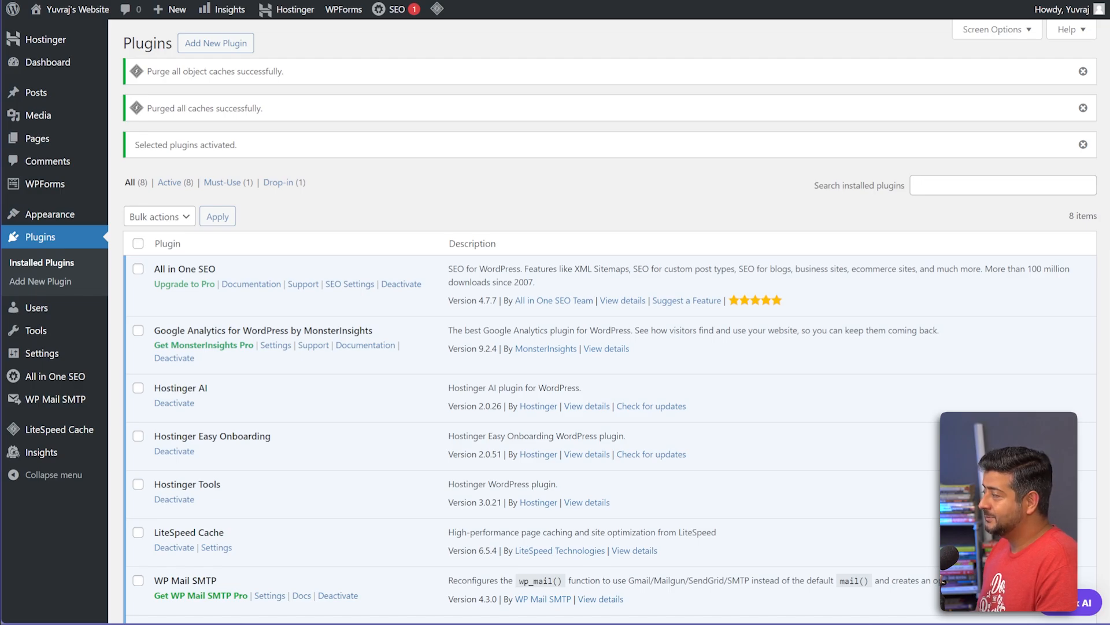
scroll(610, 324, "down", 3)
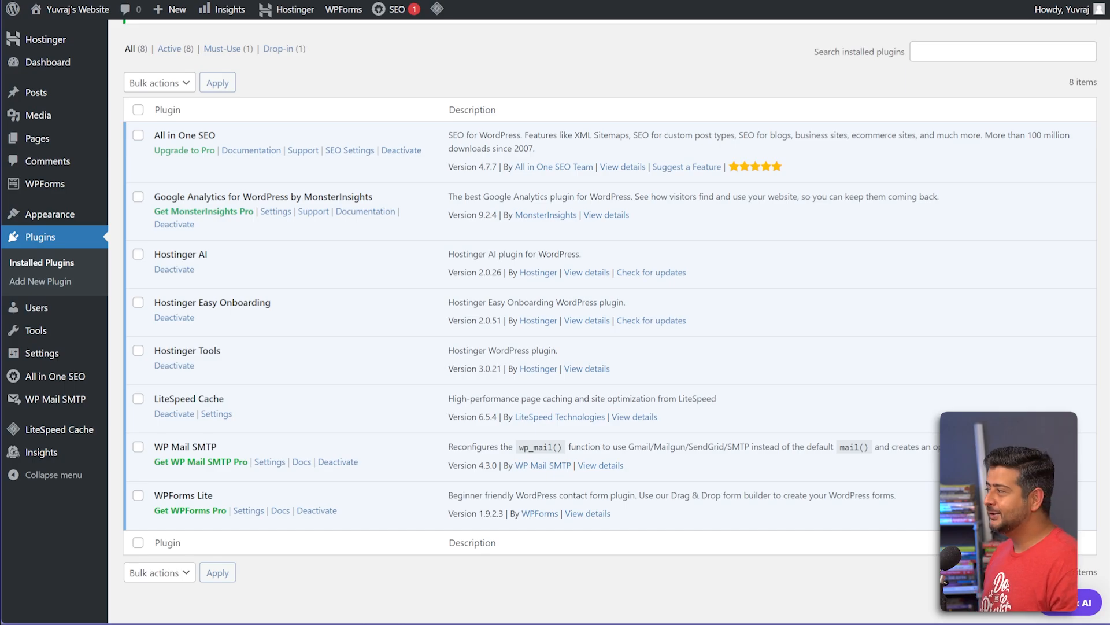
Install the Astra theme from the popular themes and activate it on the site
mouse_move(49, 214)
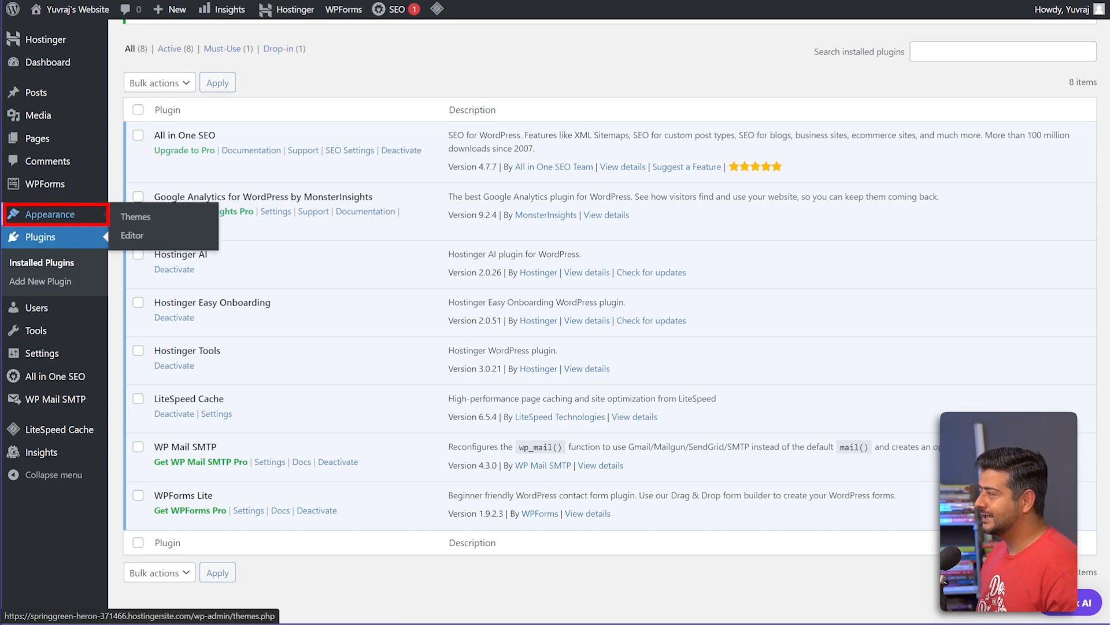
mouse_move(397, 9)
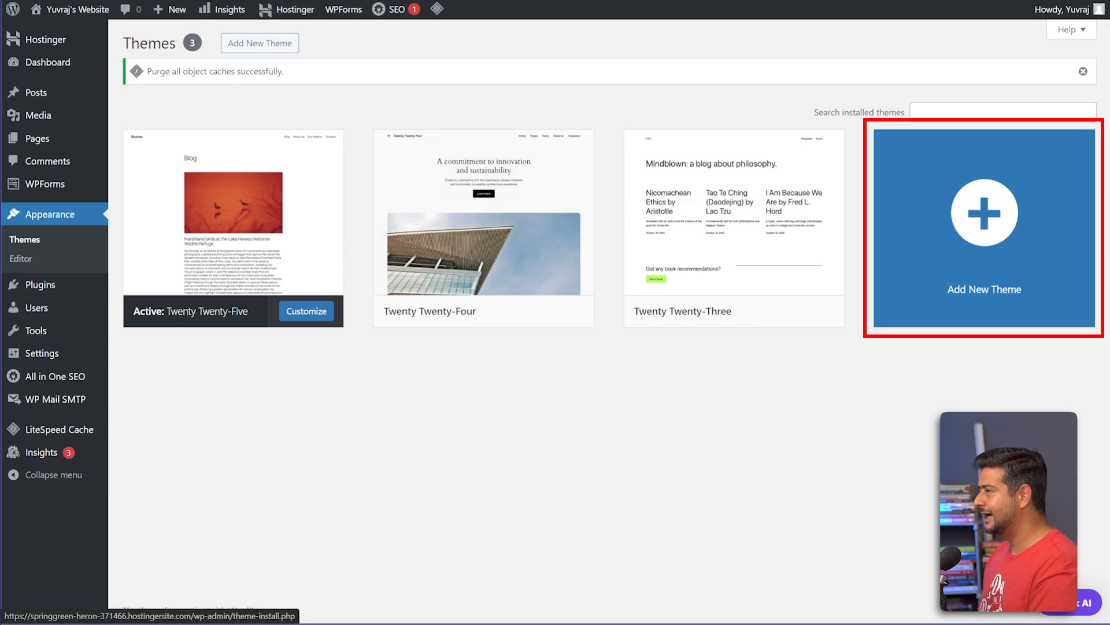
left_click(984, 231)
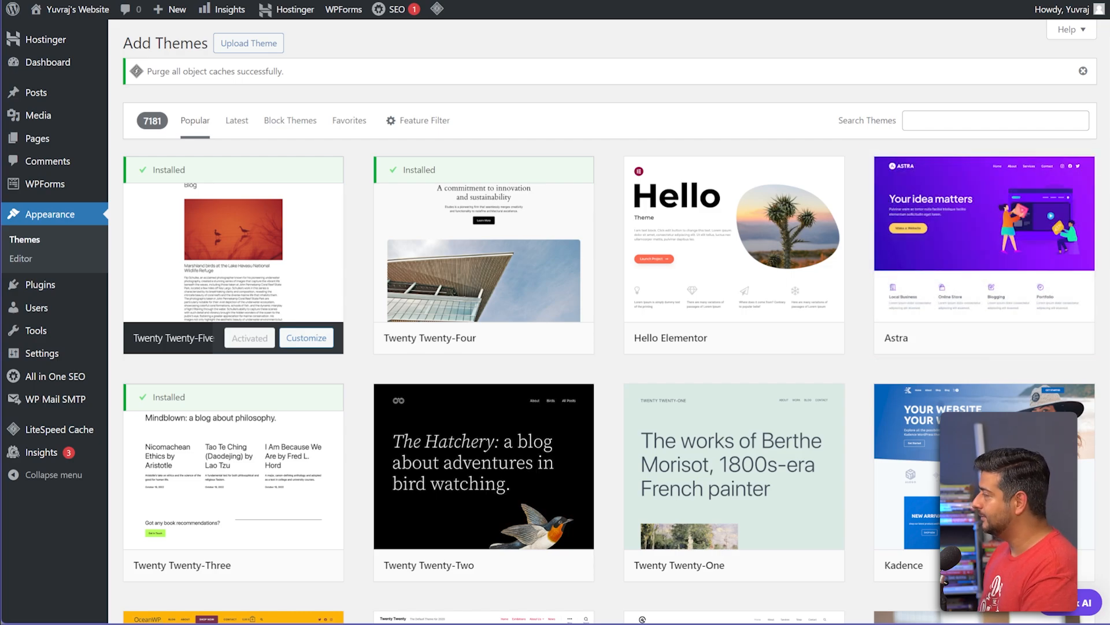
left_click(1000, 338)
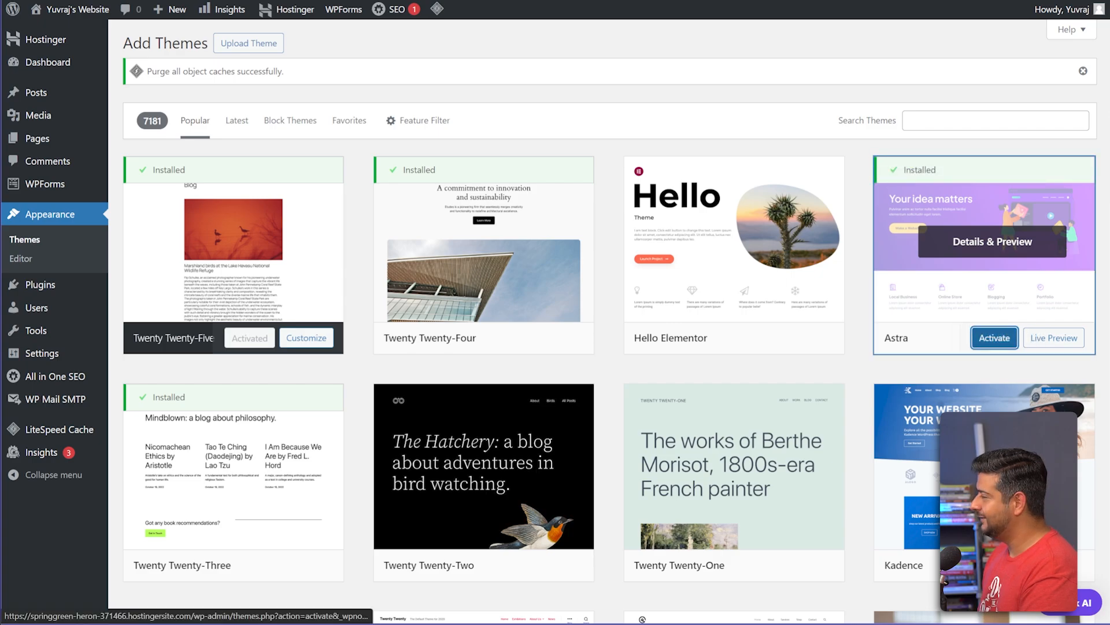
left_click(995, 337)
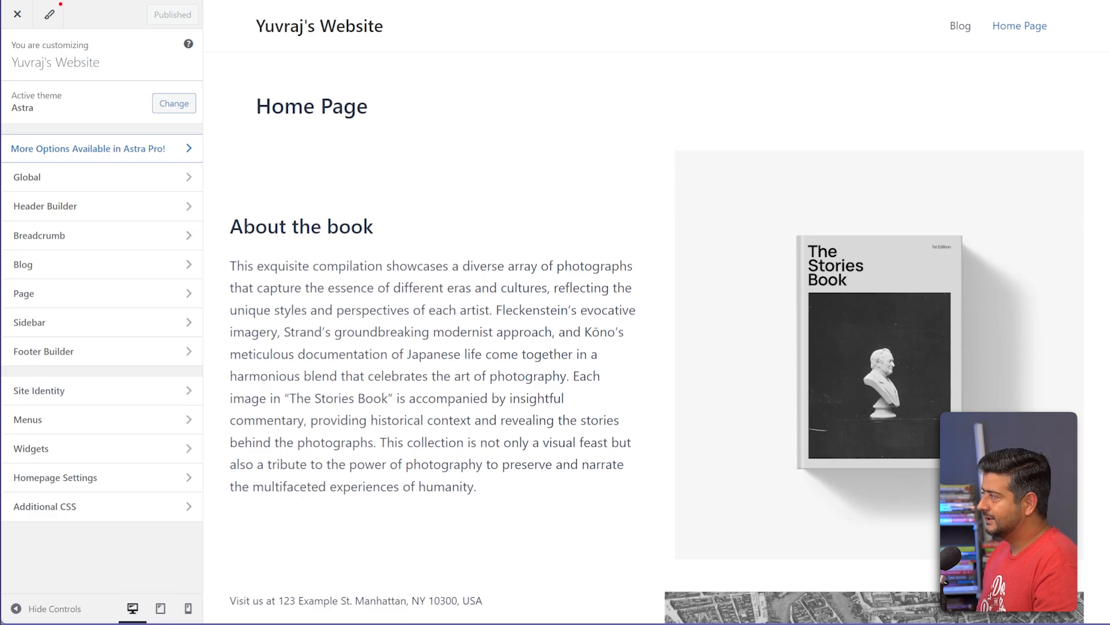
Upload easternwaves_small_black.png as the site logo in the Header Builder's Site Title & Logo element, cropping it to the full image
left_click(45, 206)
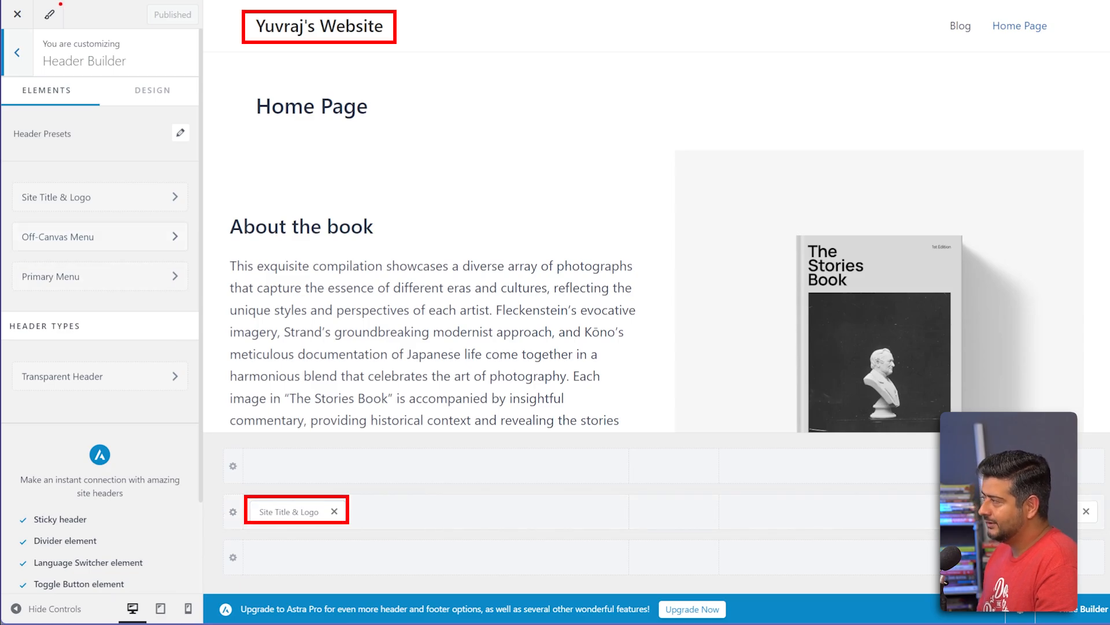
left_click(288, 512)
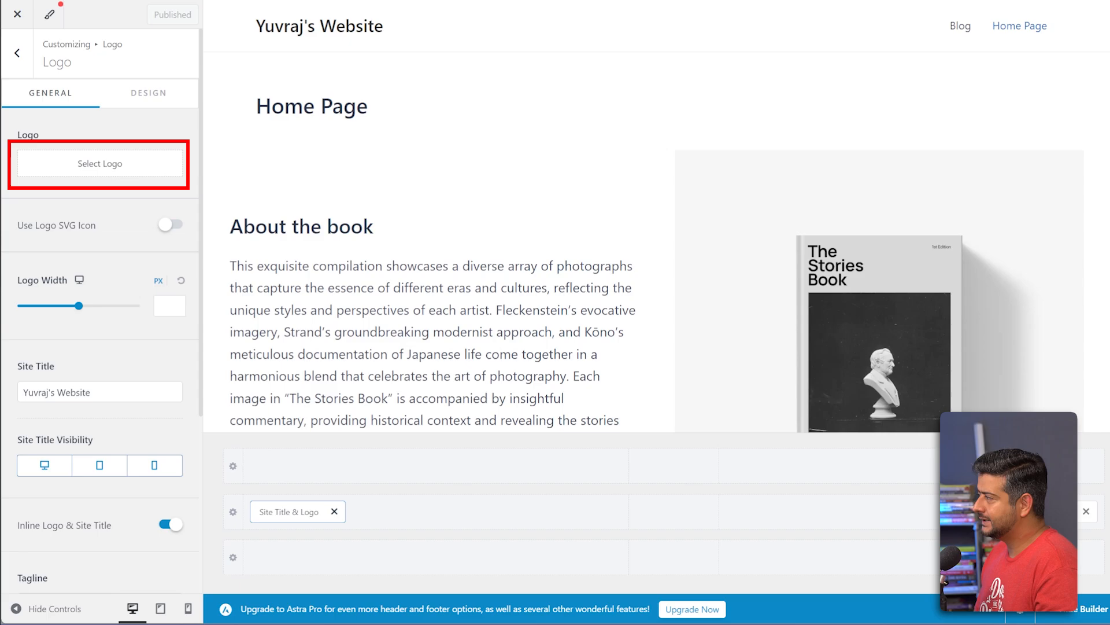
left_click(99, 163)
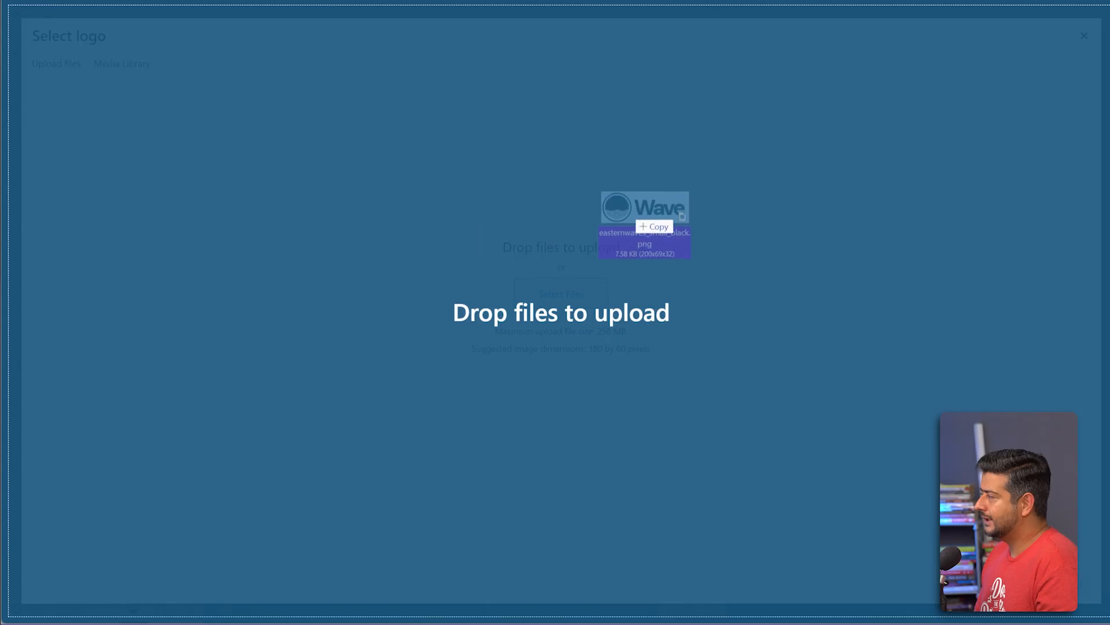
left_click_drag(636, 220, 544, 292)
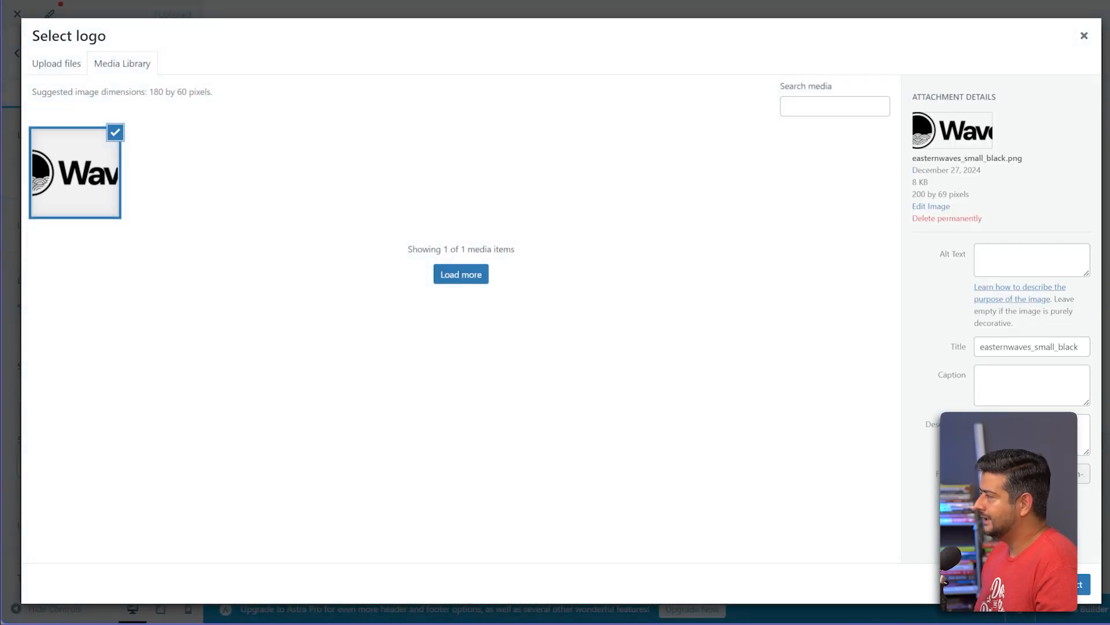
left_click(1070, 584)
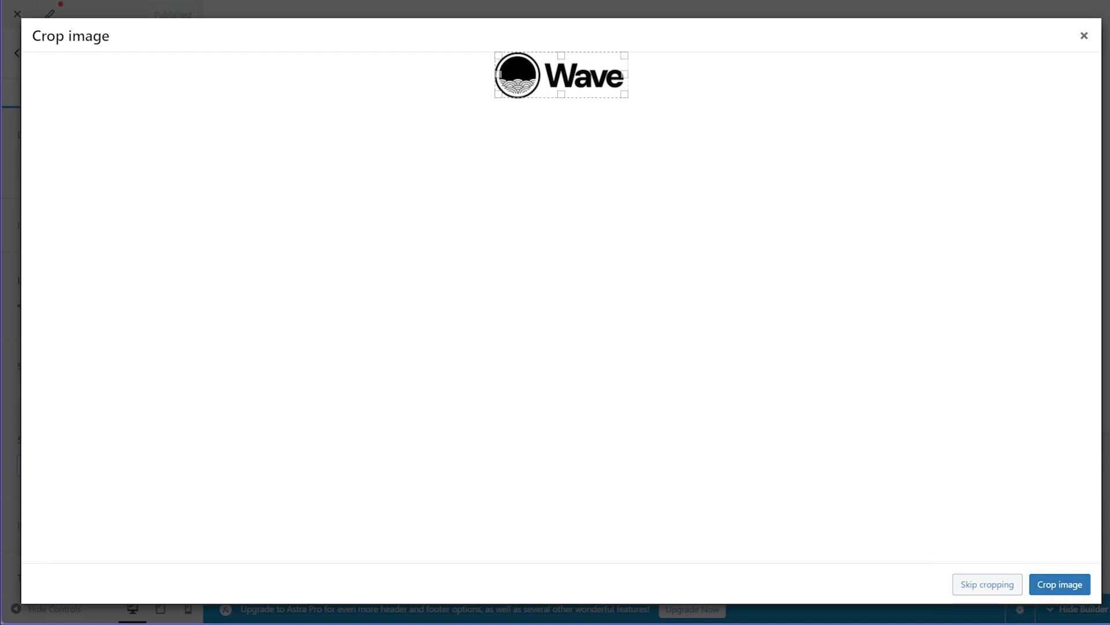
left_click(1060, 584)
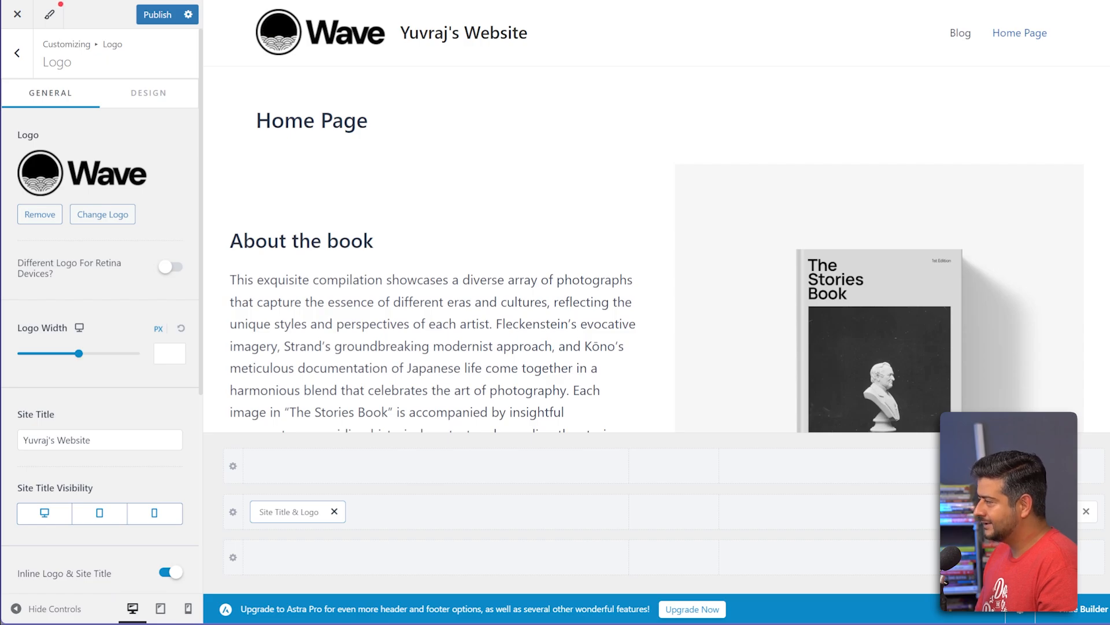
Hide the site title on desktop, turn off Inline Logo & Site Title, and publish the header changes
scroll(101, 312, "down", 3)
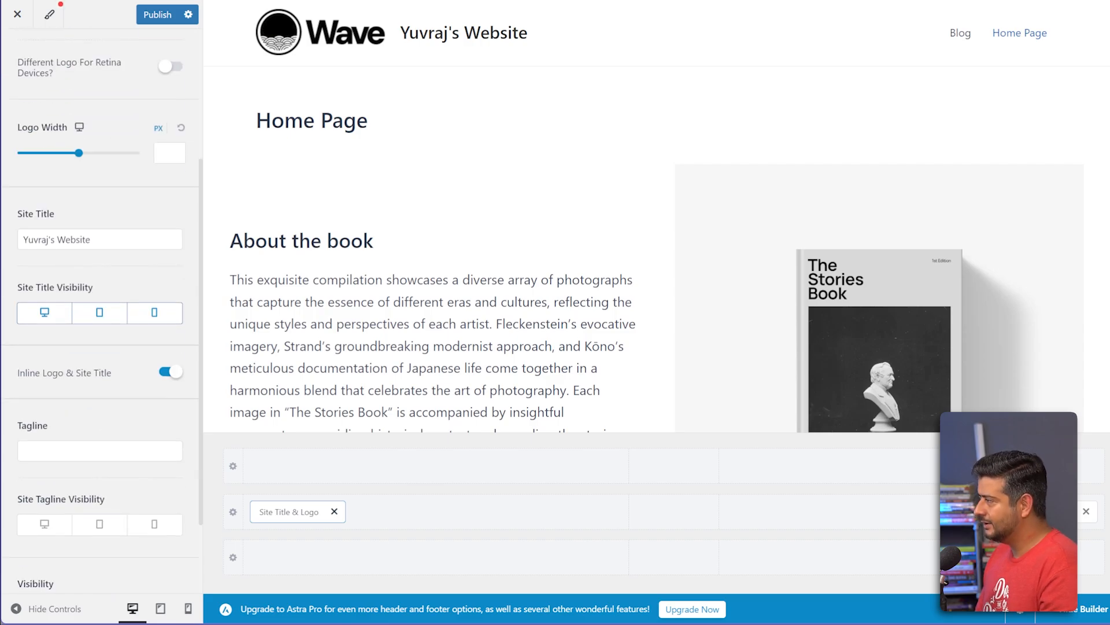
left_click(45, 313)
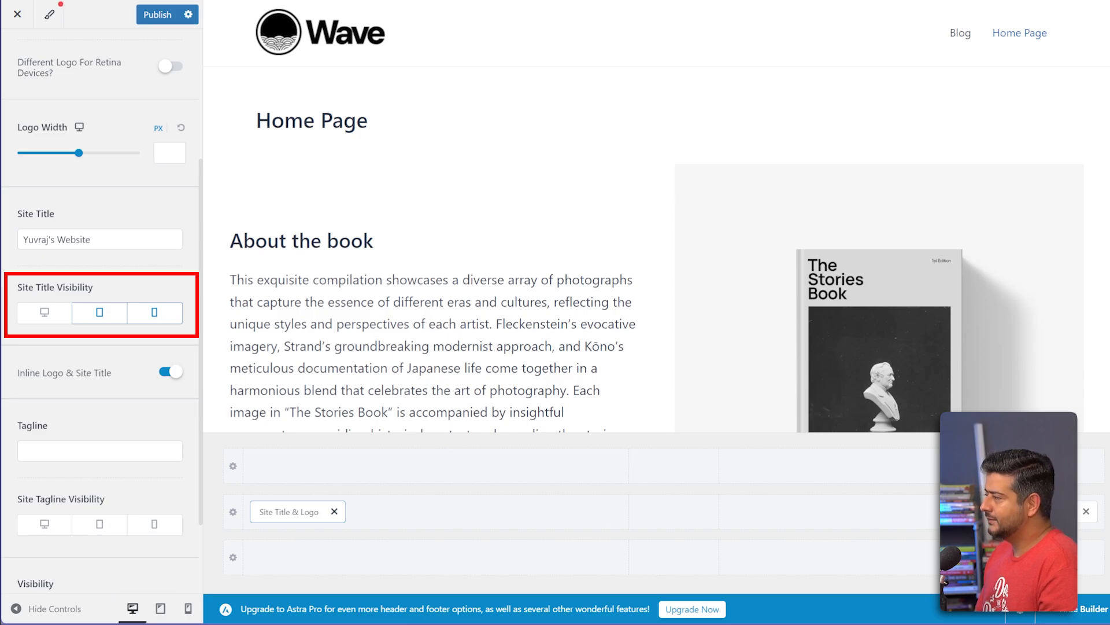
left_click(171, 372)
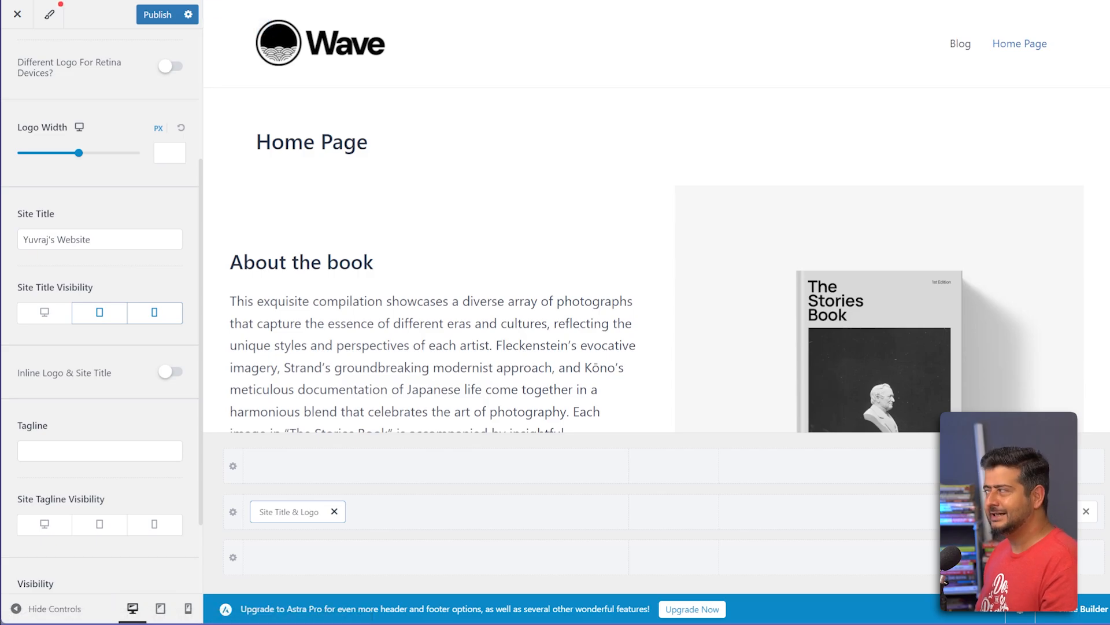
left_click(157, 15)
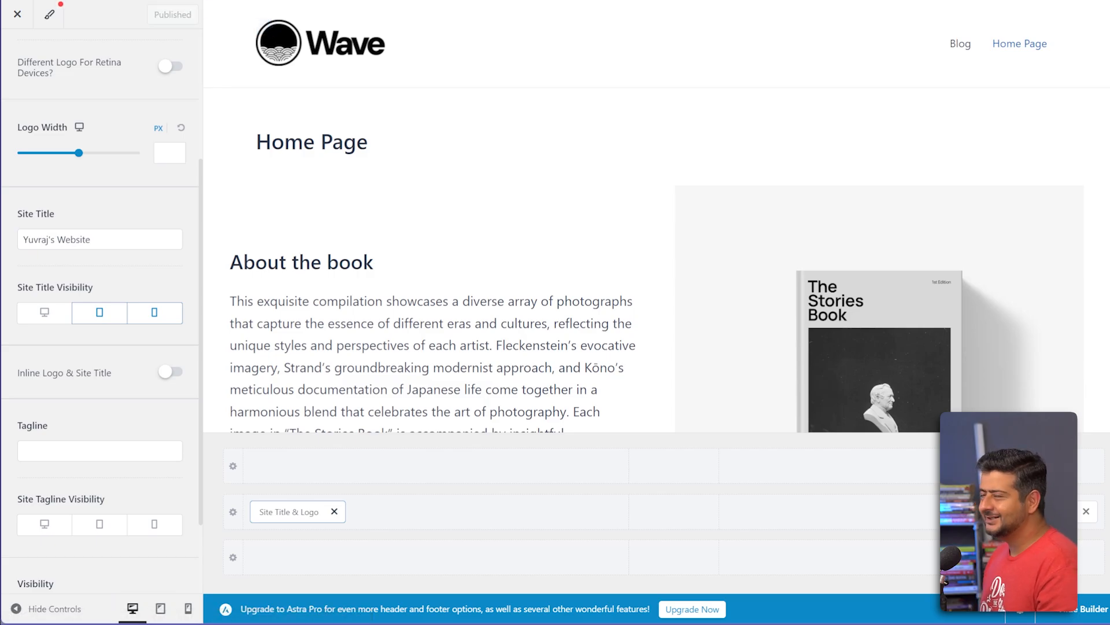